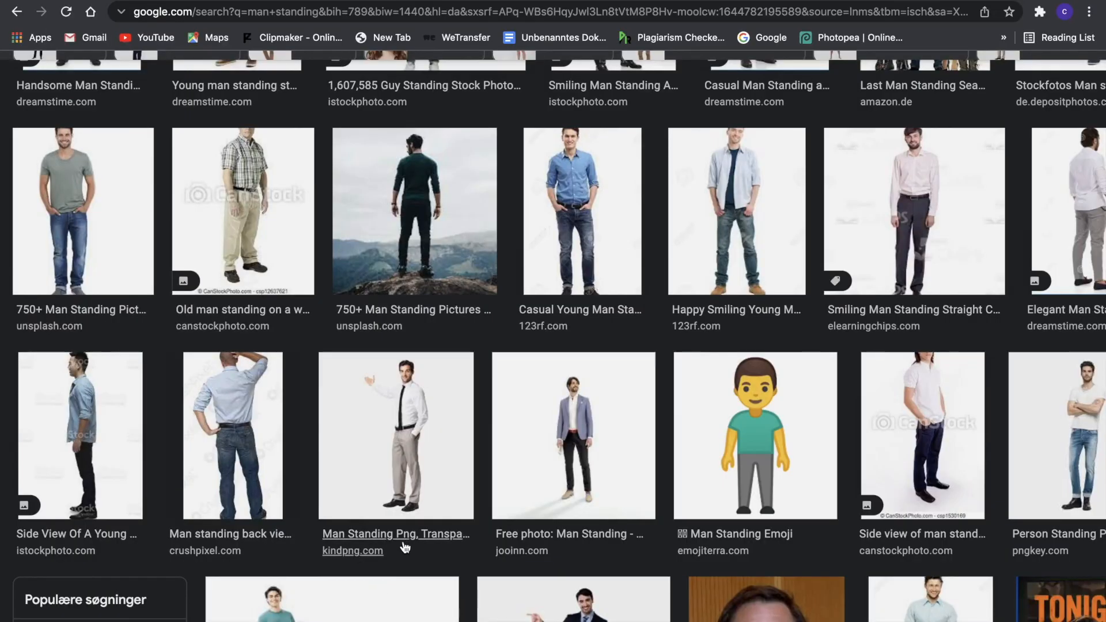
scroll(406, 547, "up", 3, "ctrl")
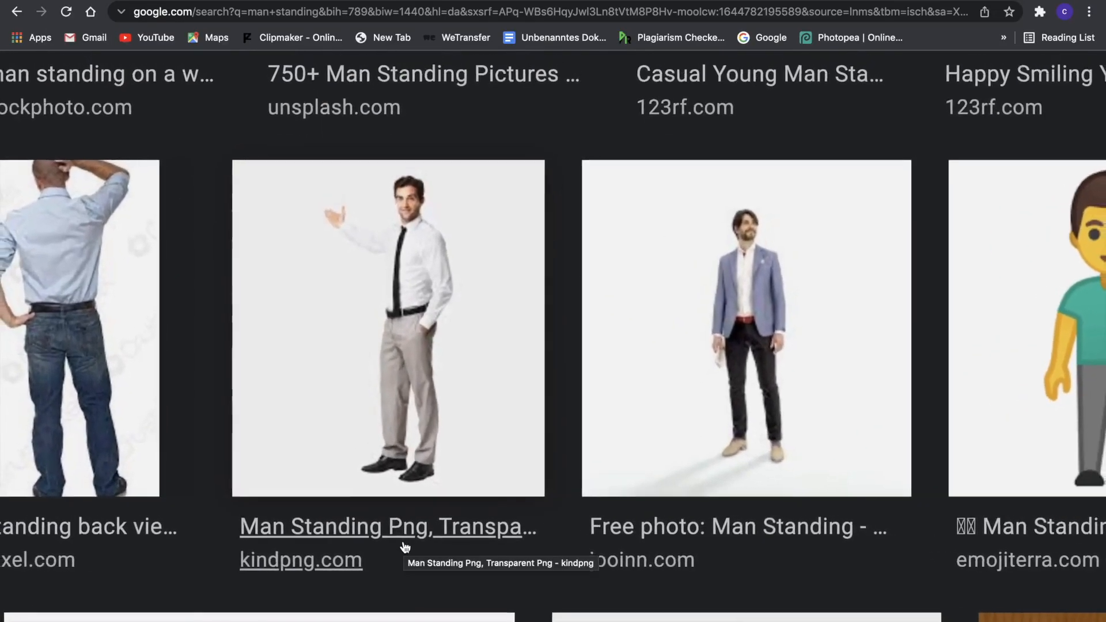
scroll(405, 547, "down", 5, "ctrl")
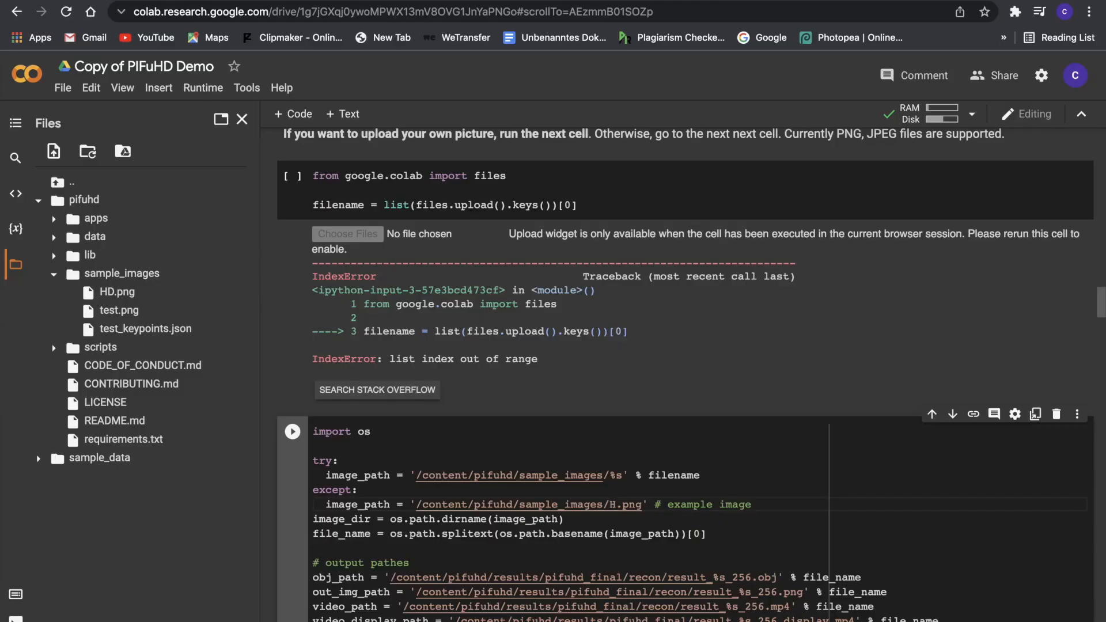
Change the example image file name in the notebook's image path to HD.png
type("D")
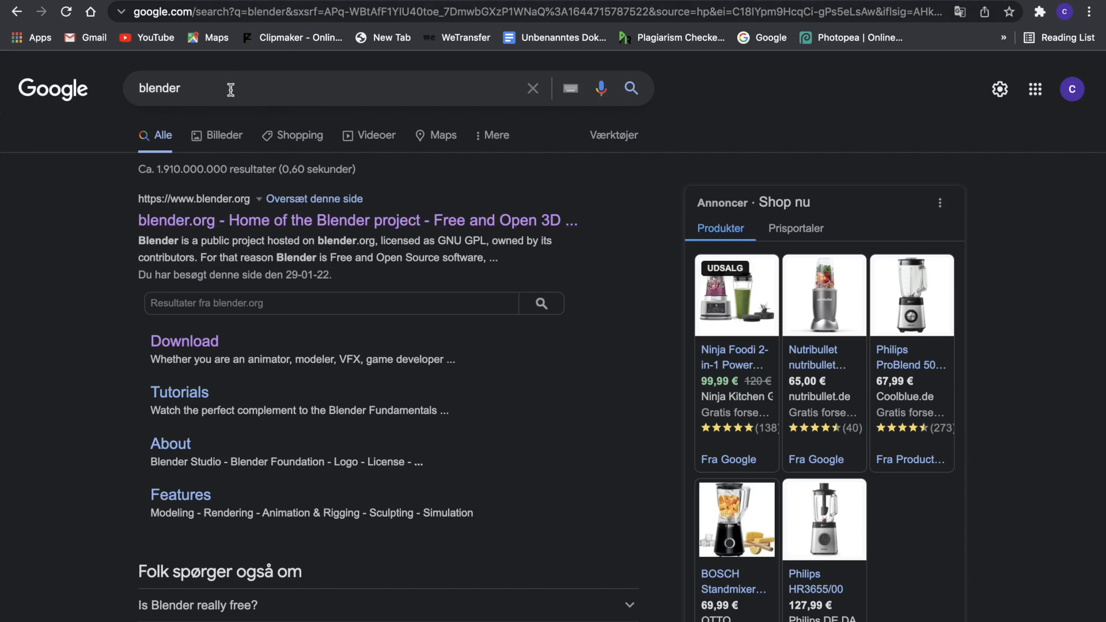
Open Blender's official download page from the search results and look through the Windows, Linux and other versions offered
left_click(252, 222)
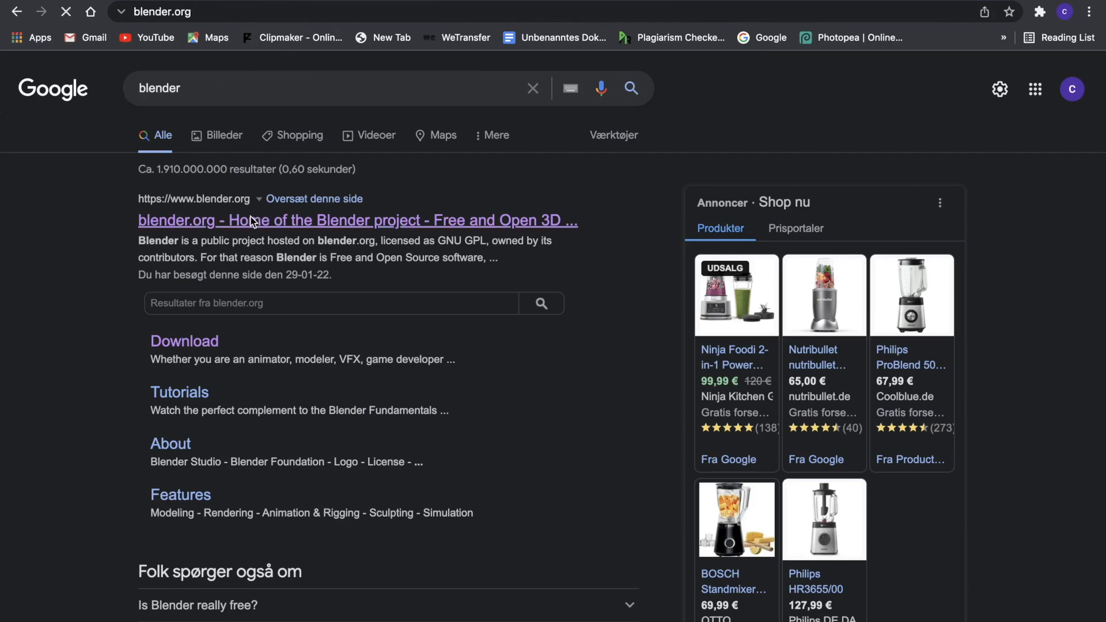
scroll(328, 281, "down", 5)
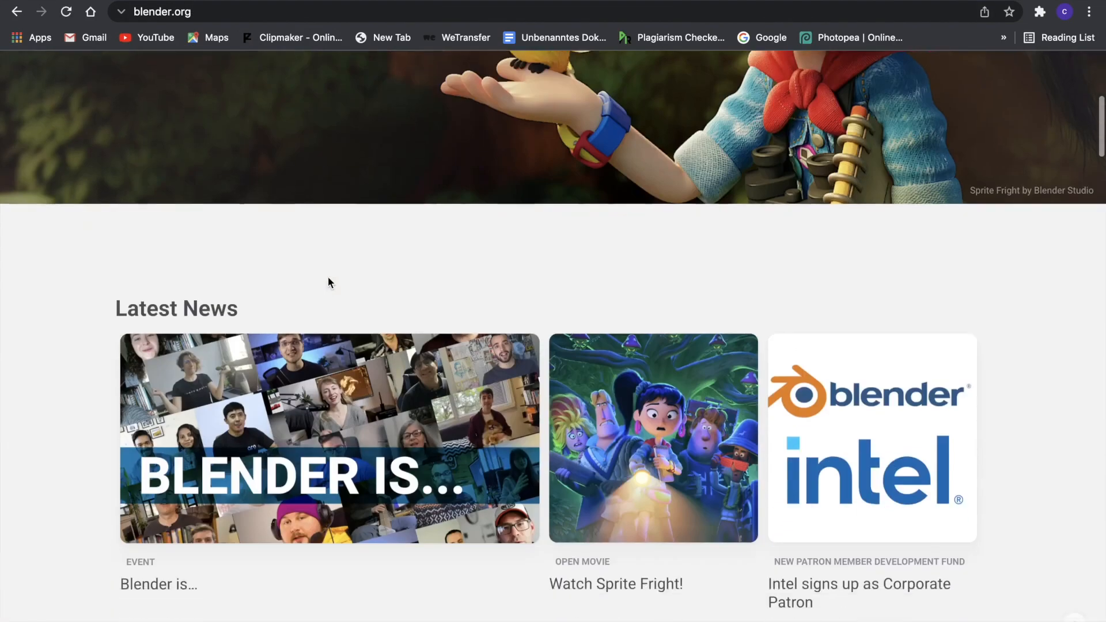
scroll(327, 280, "up", 4)
left_click(282, 252)
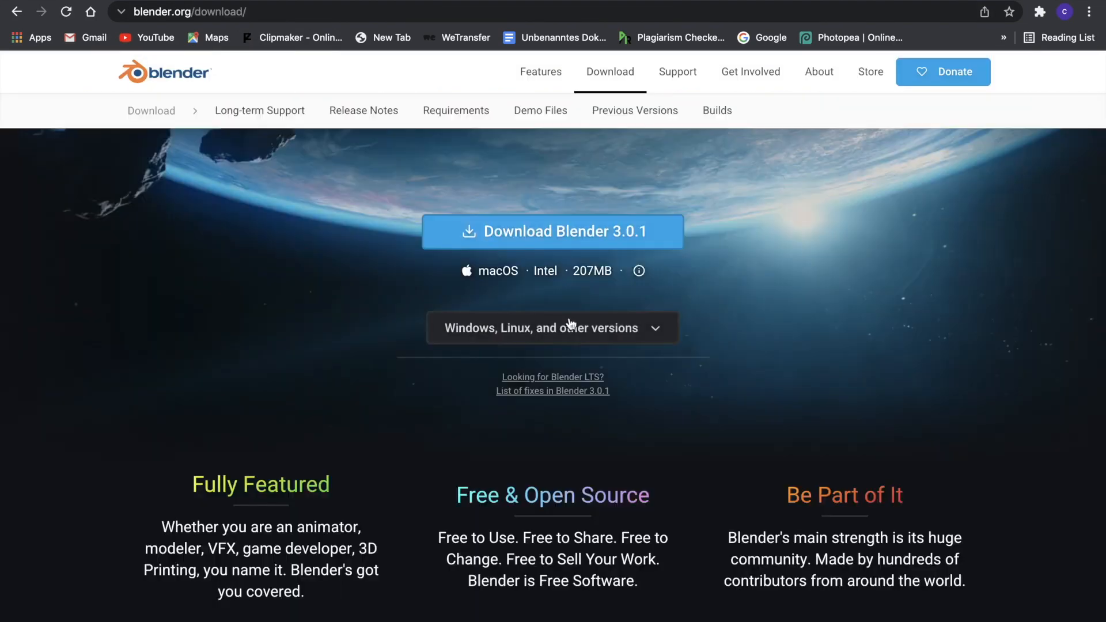
left_click(656, 339)
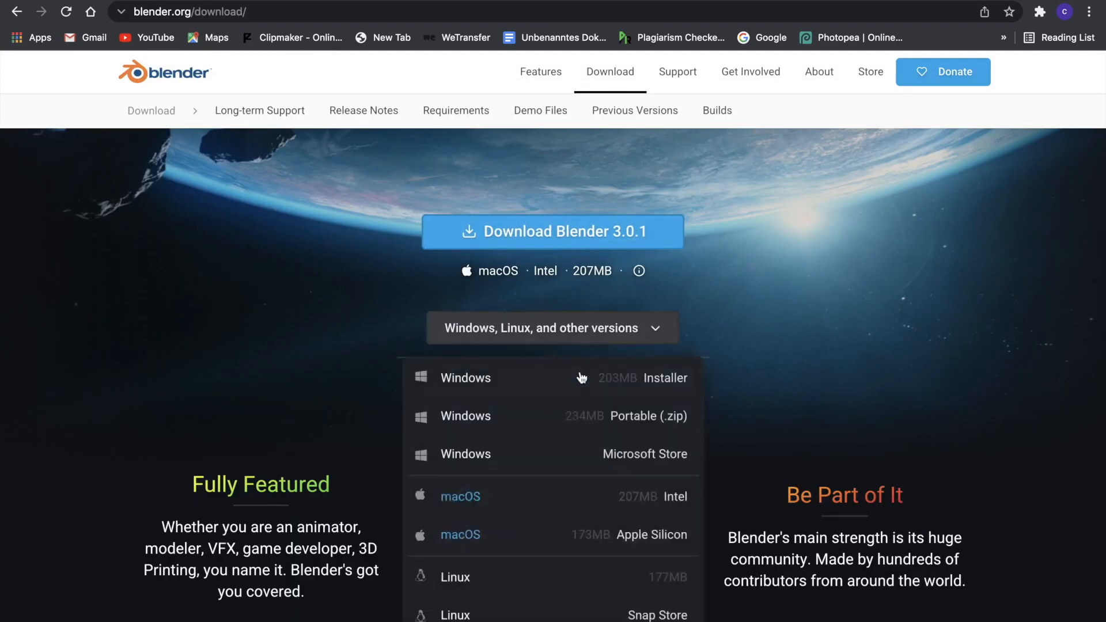
scroll(582, 377, "down", 3)
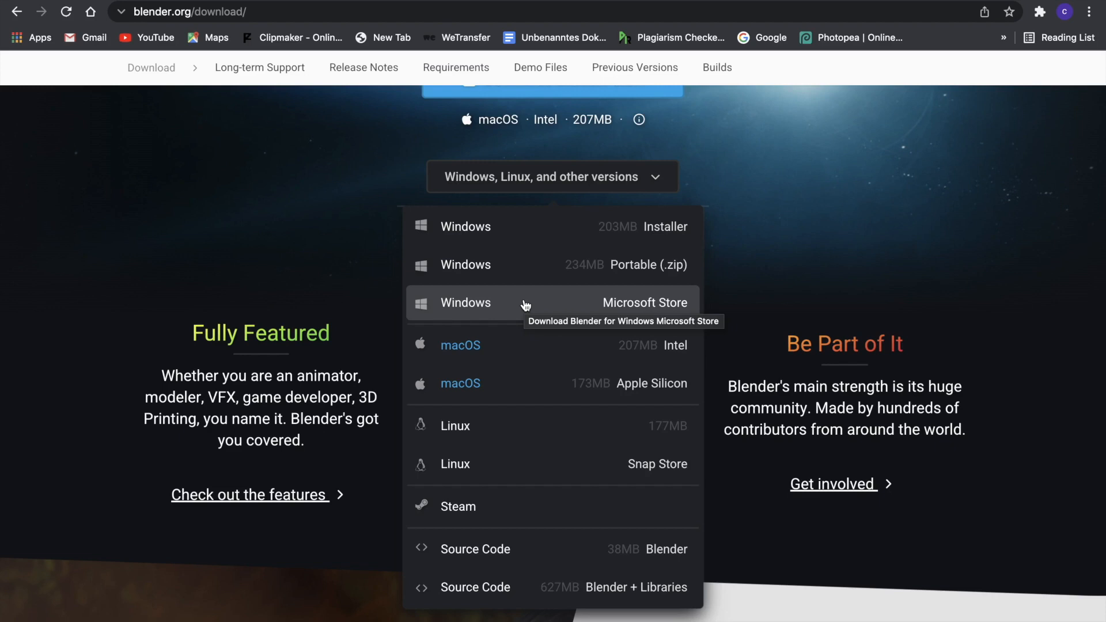
key("ctrl+Left")
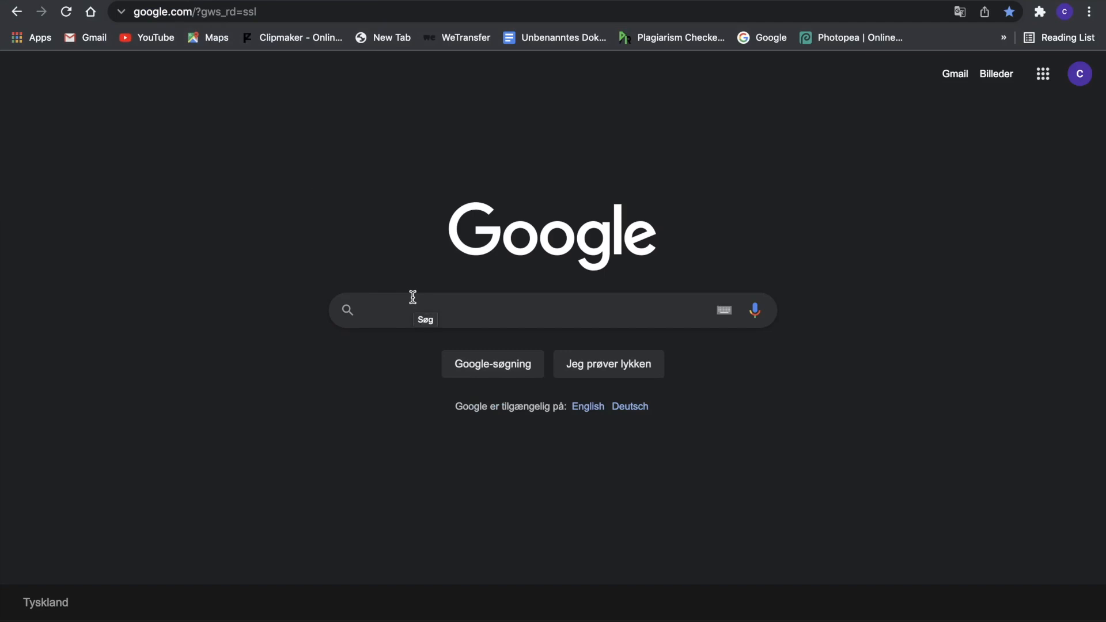
Search Google for "person standing" and view the image results
type("perso")
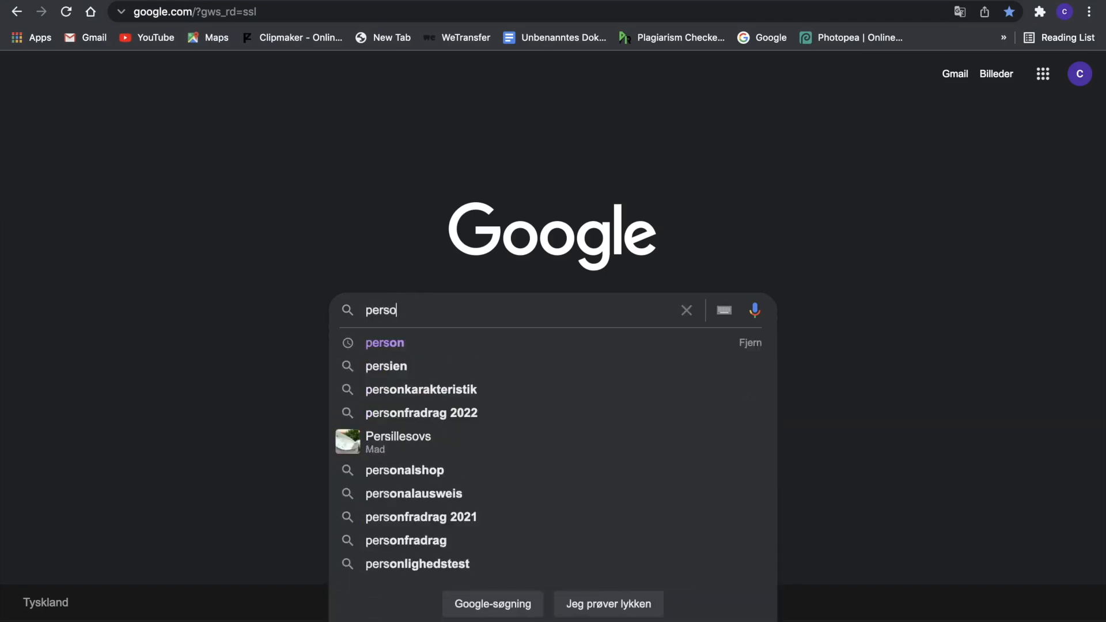
type("n standing")
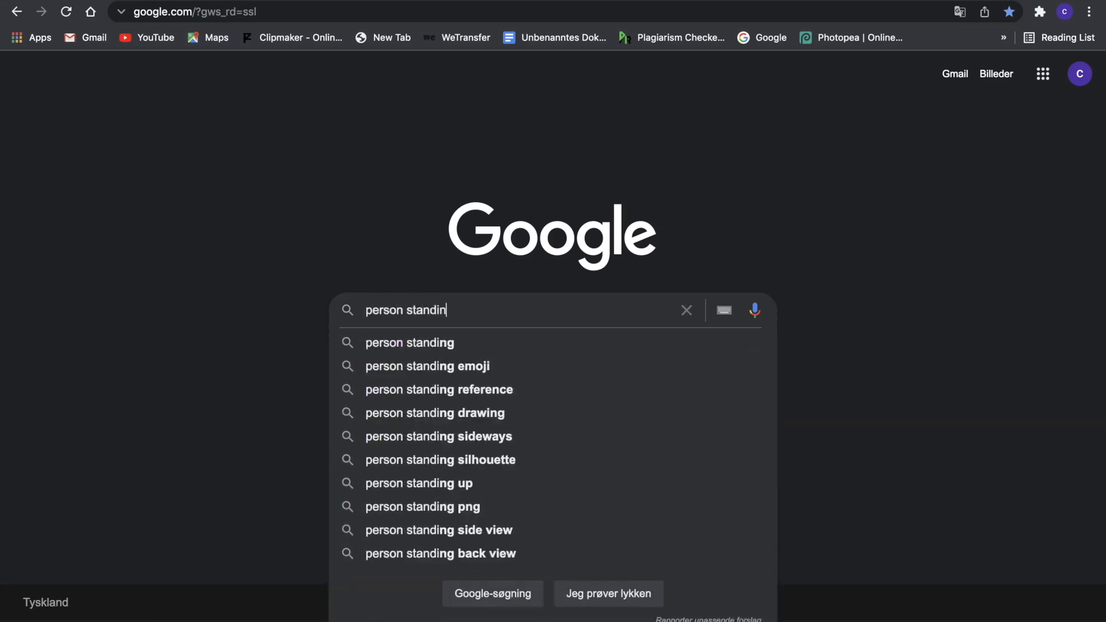
key("Return")
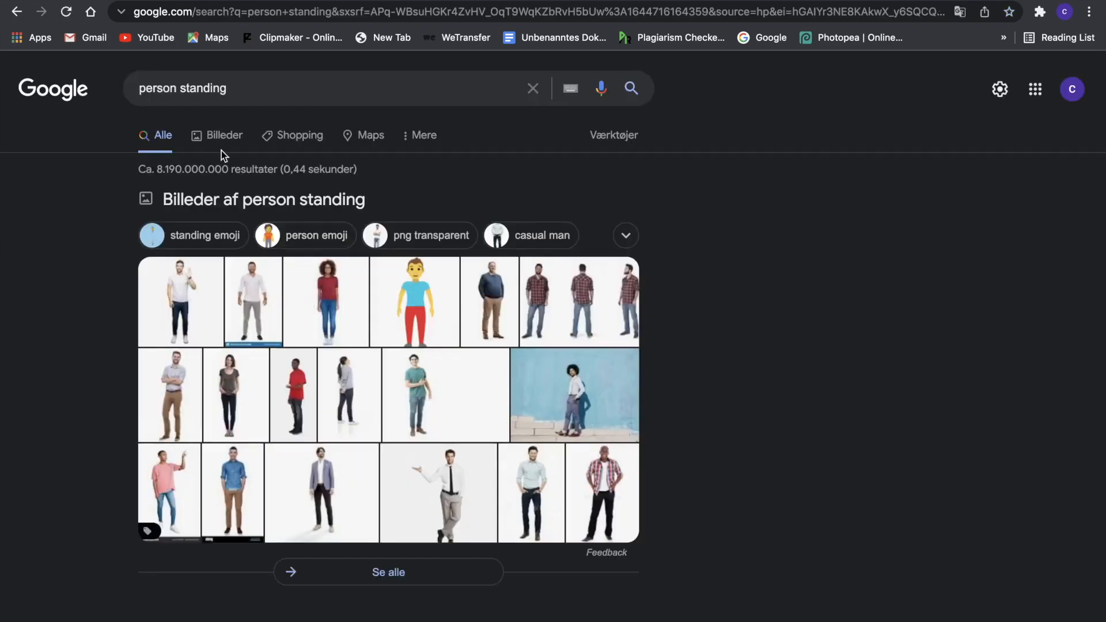
left_click(205, 135)
scroll(704, 318, "down", 4)
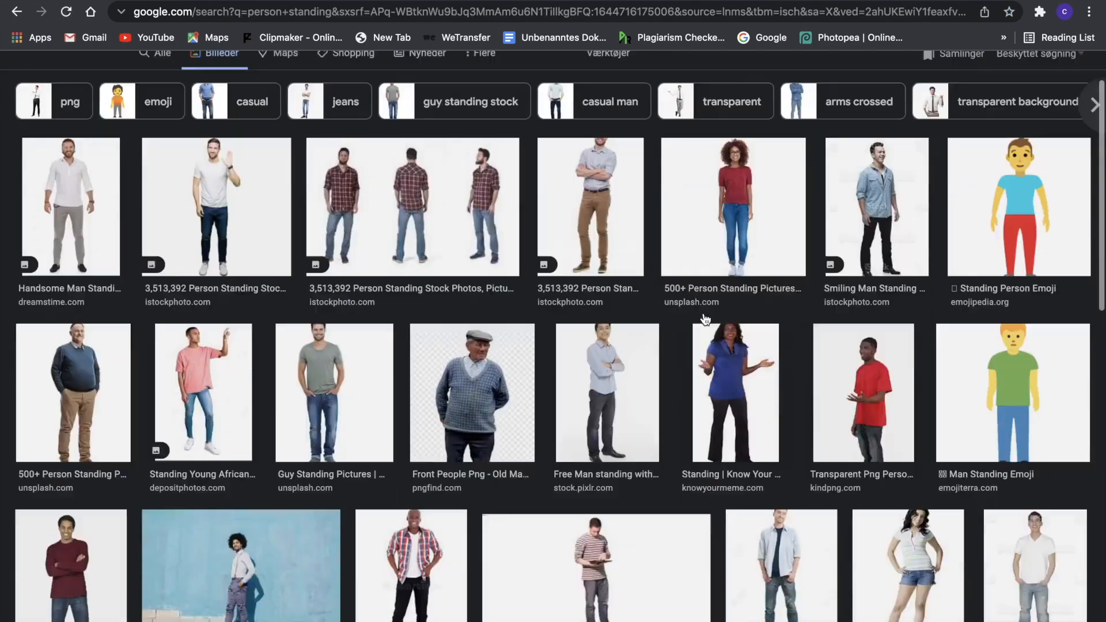
Save the picture of the man in the blue sweater and brown trousers to the Desktop as d.jpeg
scroll(704, 319, "down", 3)
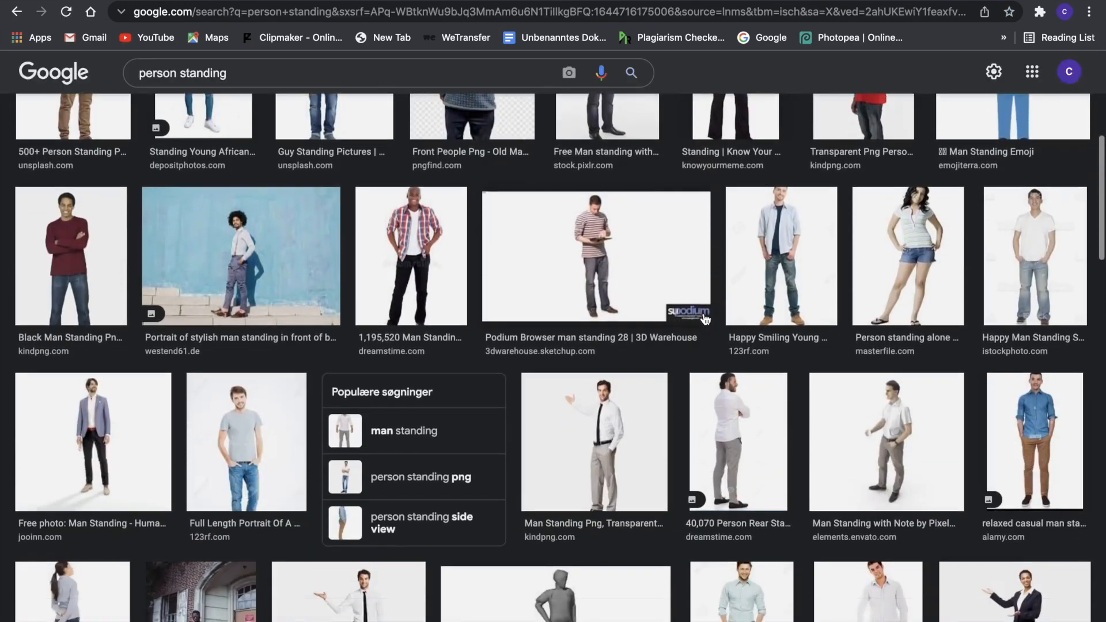
scroll(704, 318, "up", 5)
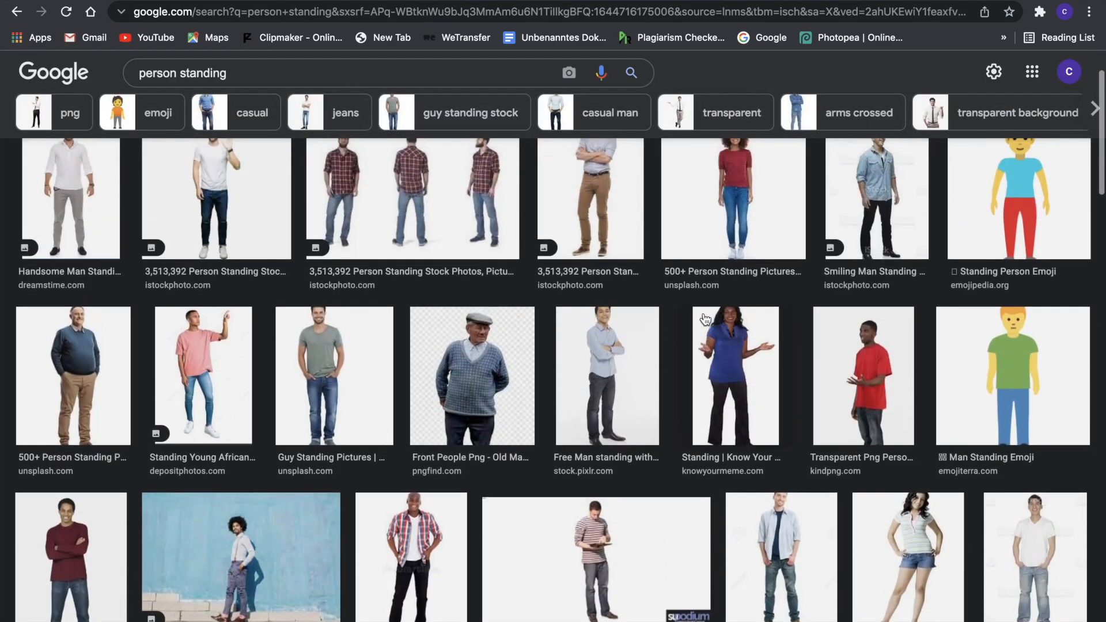
left_click(73, 380)
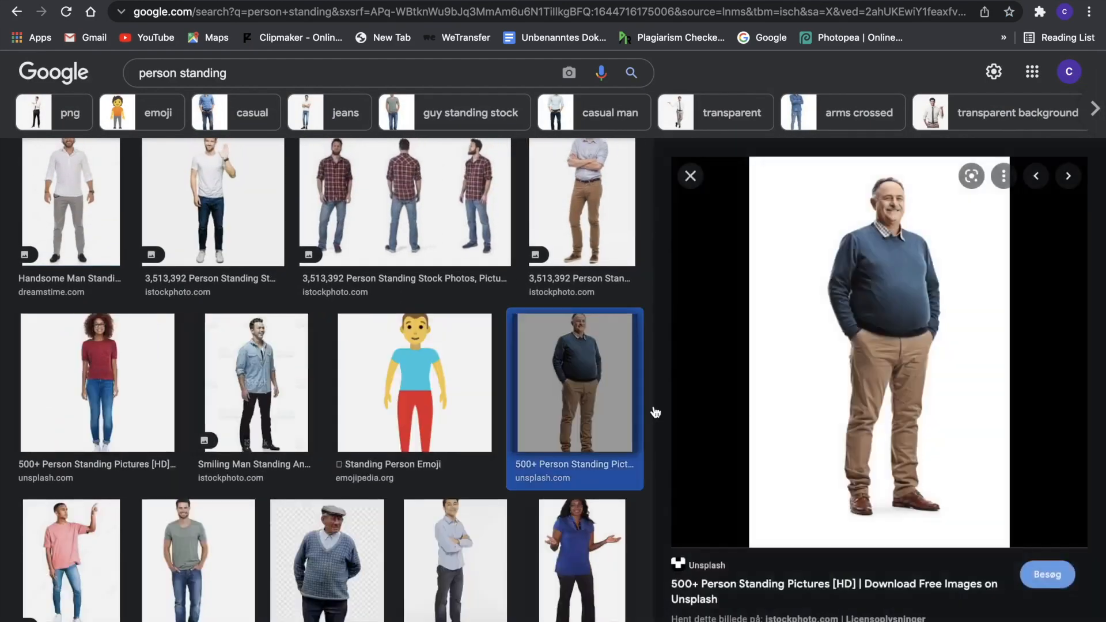
right_click(872, 452)
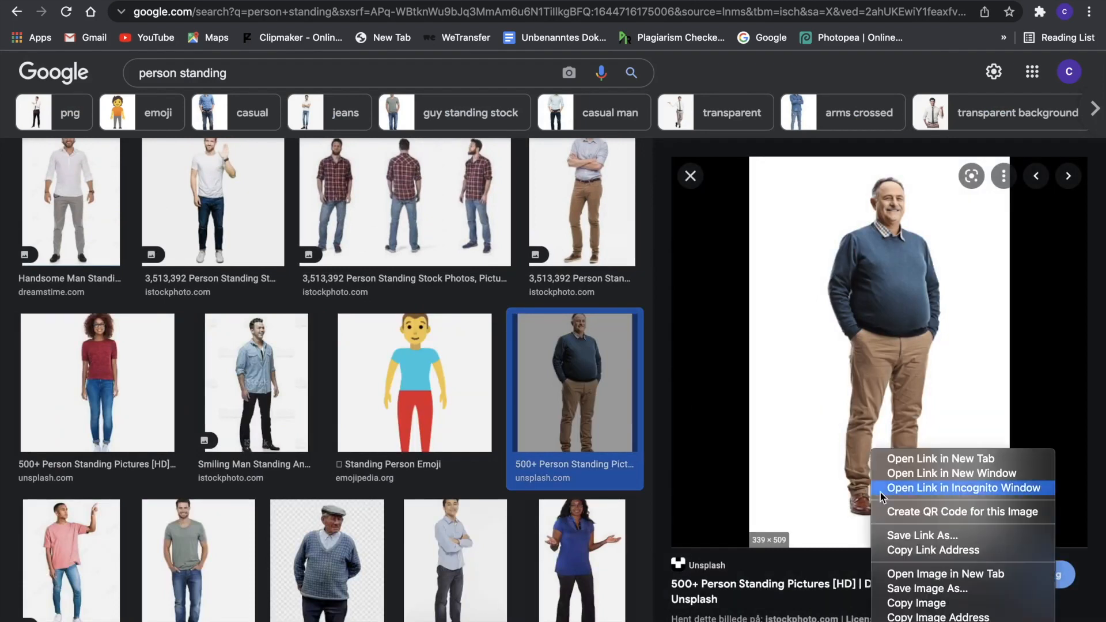
left_click(916, 588)
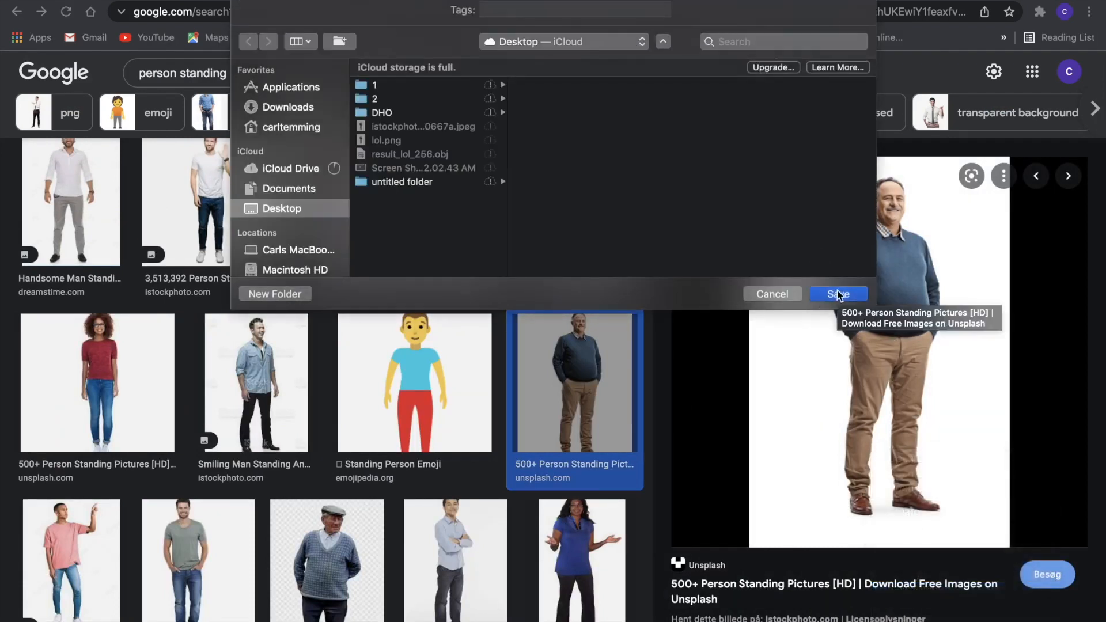
left_click(838, 294)
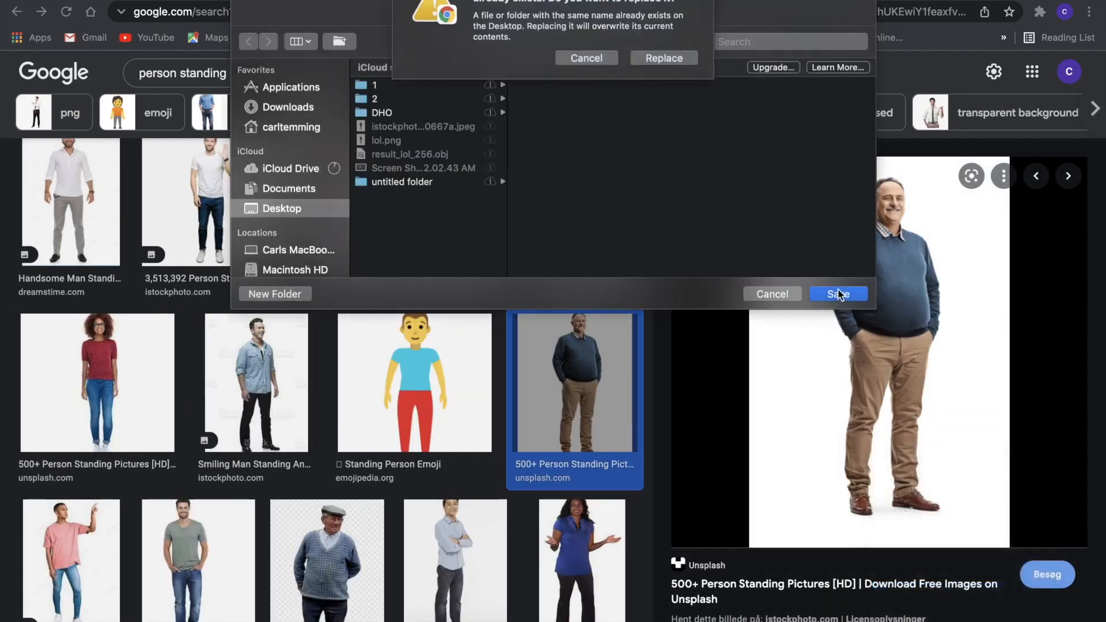
left_click(590, 58)
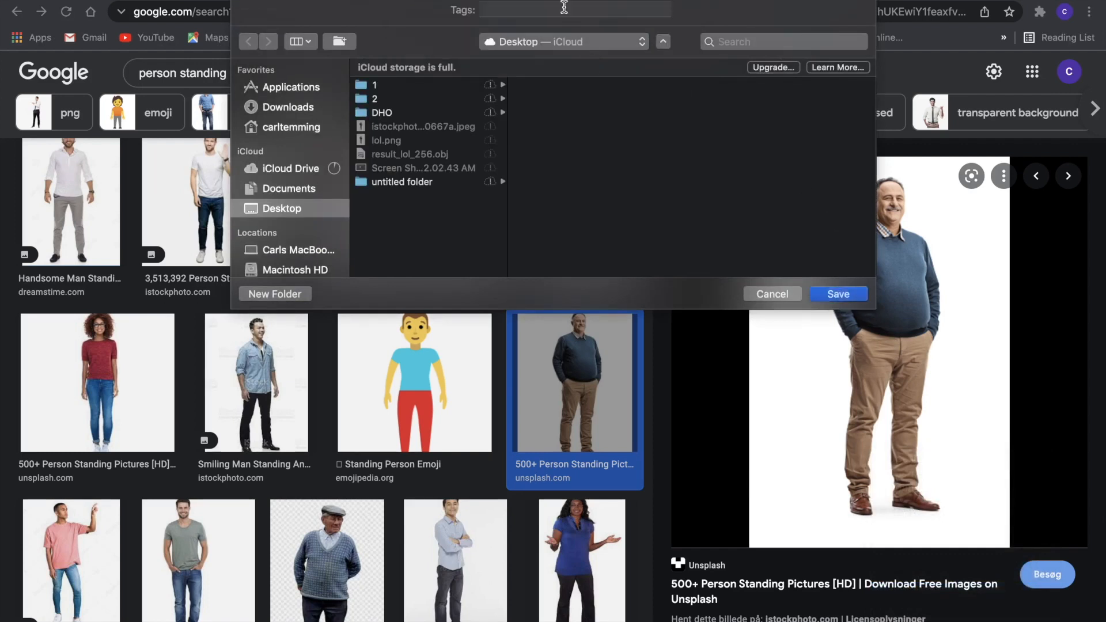
left_click(838, 296)
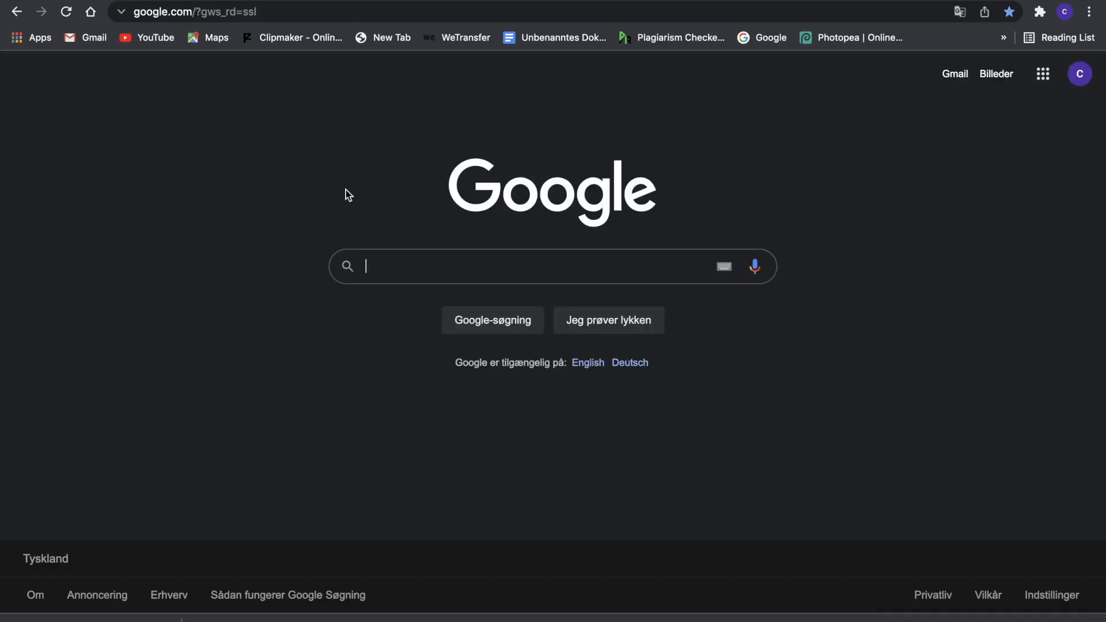
Search Google for "remove background" and open the remove.bg website
type("re")
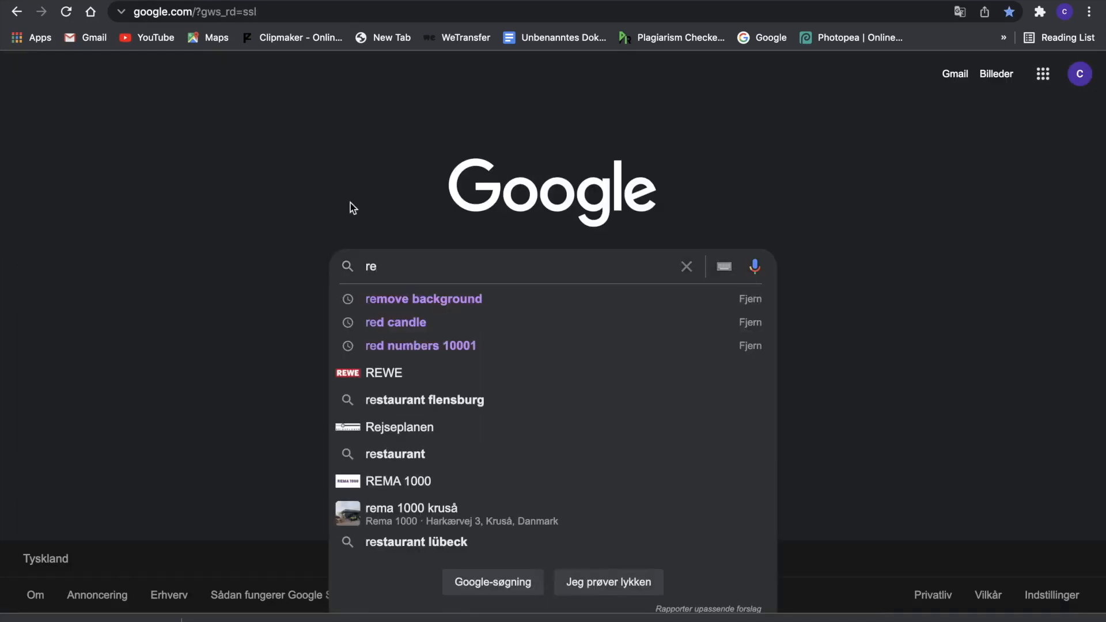
left_click(396, 301)
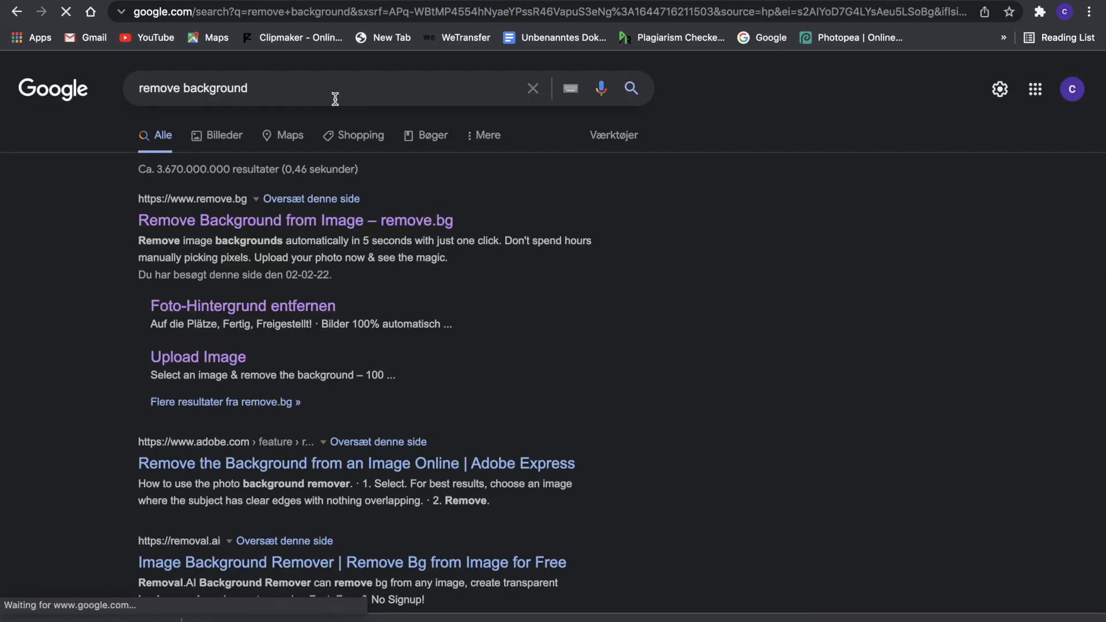
left_click(223, 221)
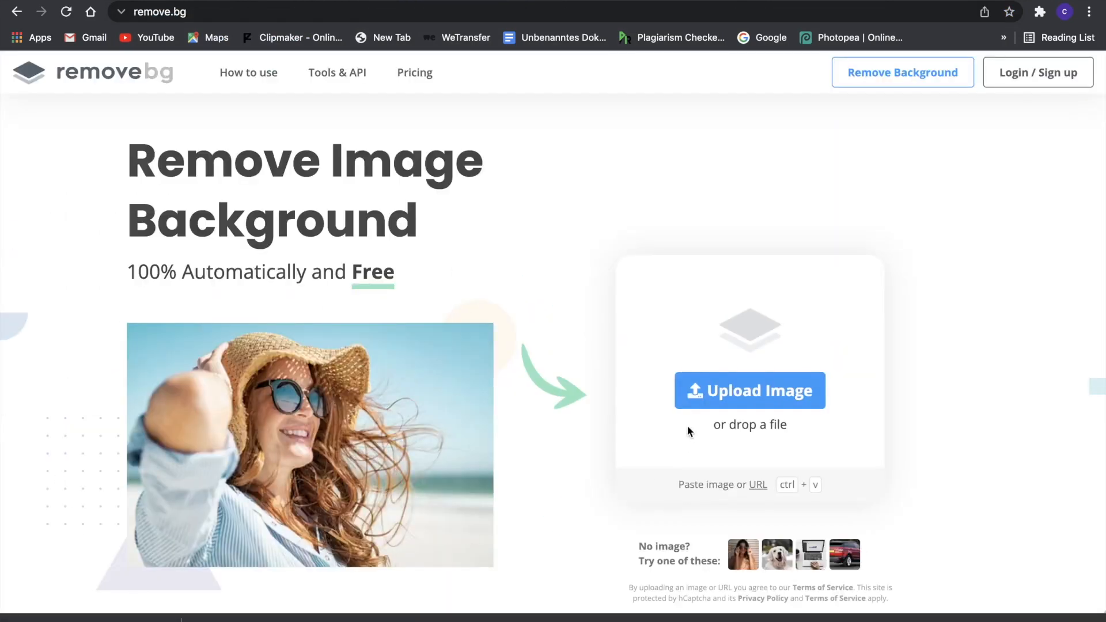
Upload d.jpeg to remove.bg and download the preview image with its background removed
left_click_drag(91, 618, 598, 265)
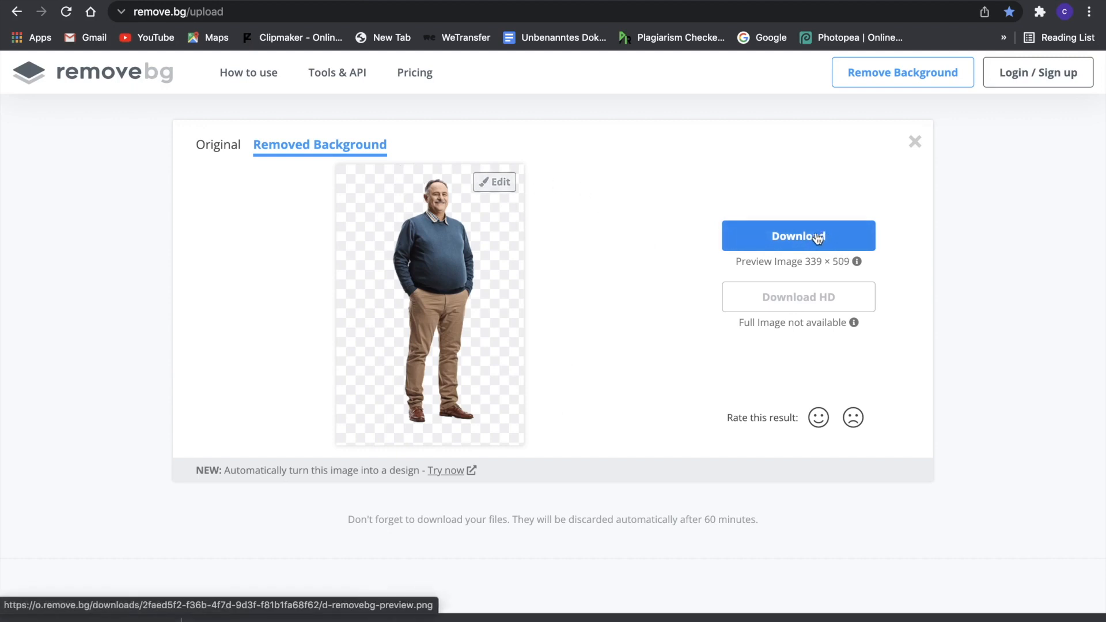
left_click(794, 240)
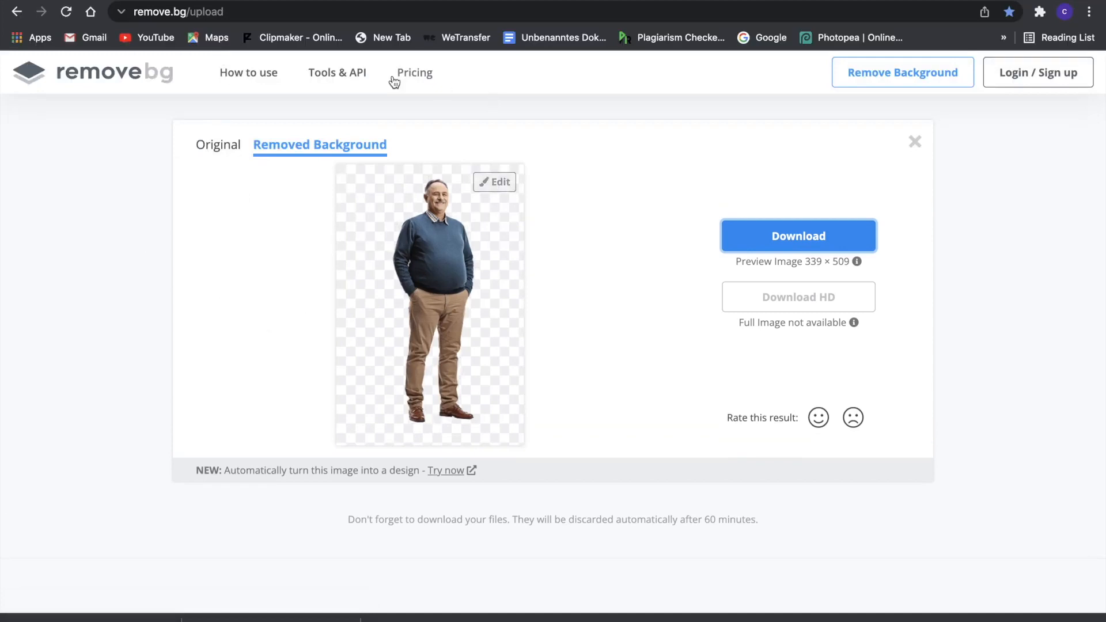
Take the browser out of full screen, move its window aside and place the downloaded d-removebg-preview.png on the desktop
mouse_move(61, 1)
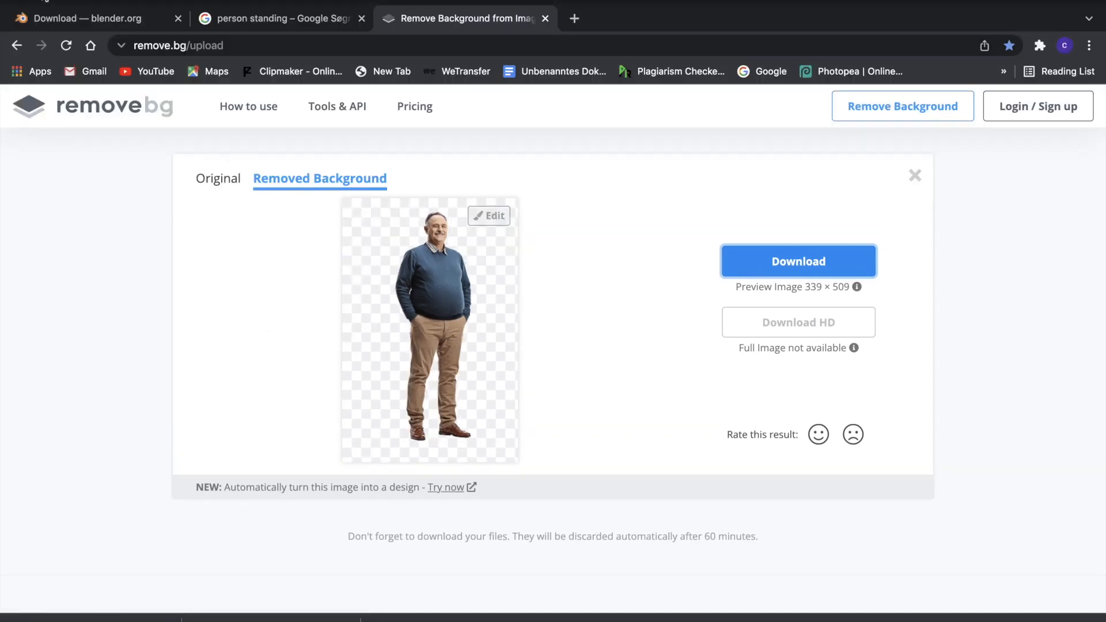
left_click(42, 0)
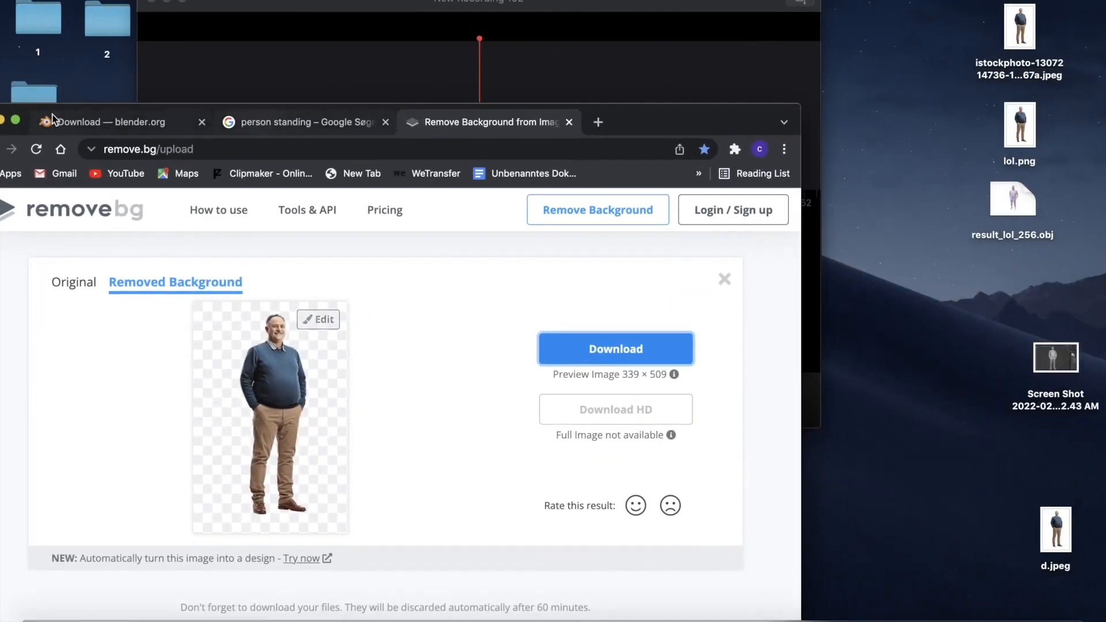
left_click_drag(29, 112, 315, 59)
left_click_drag(318, 604, 58, 324)
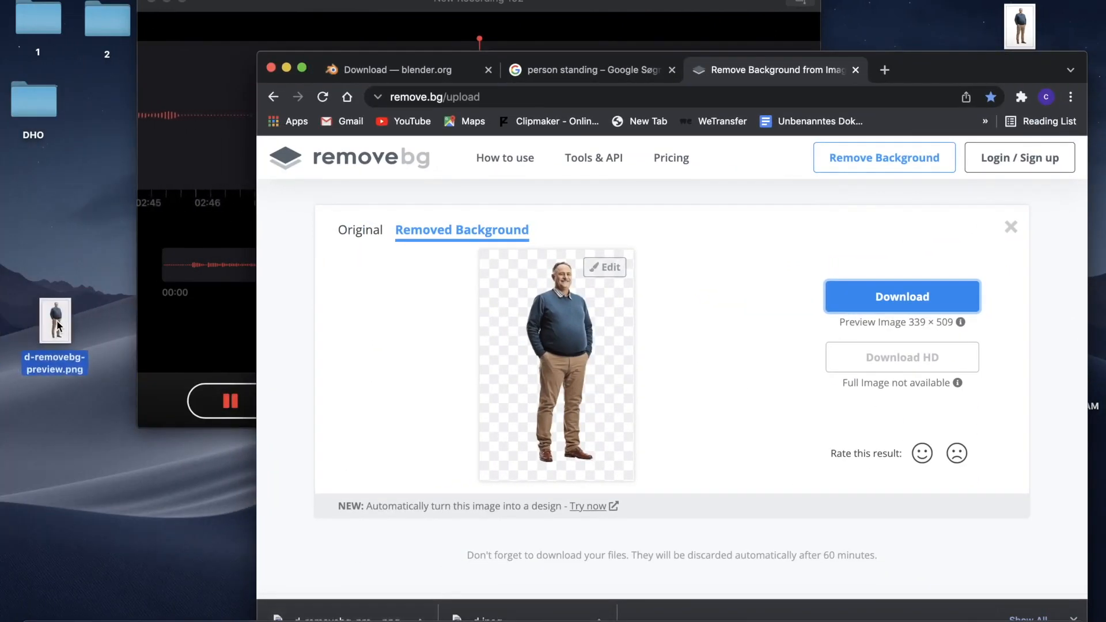
left_click(59, 270)
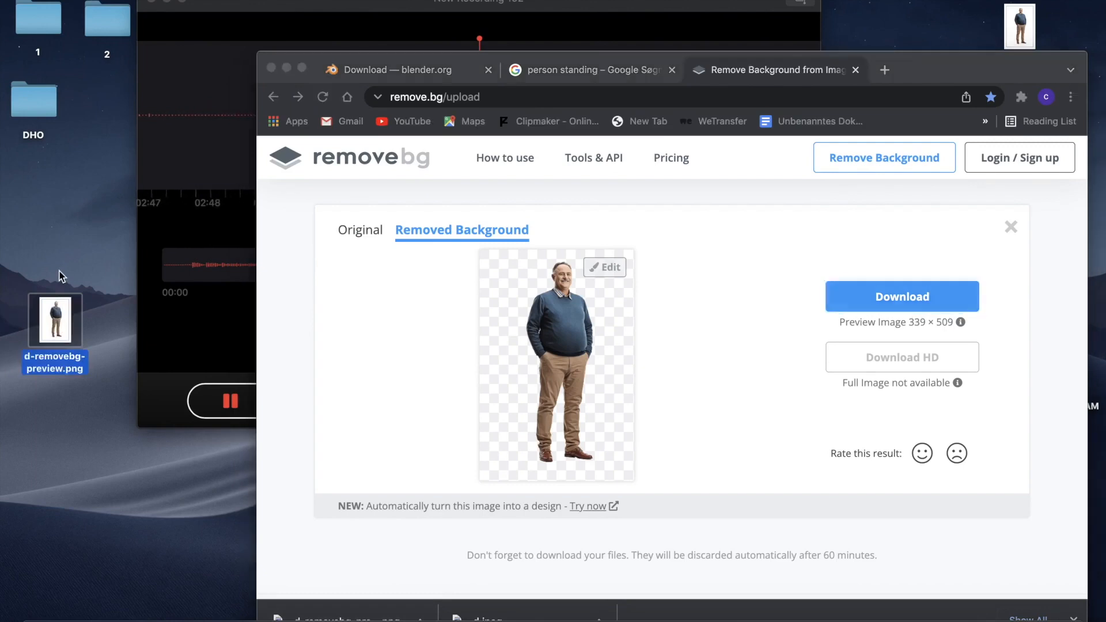
Switch to Voice Memos, pause and finish the current voice recording, and start a new one
left_click(213, 328)
left_click(239, 393)
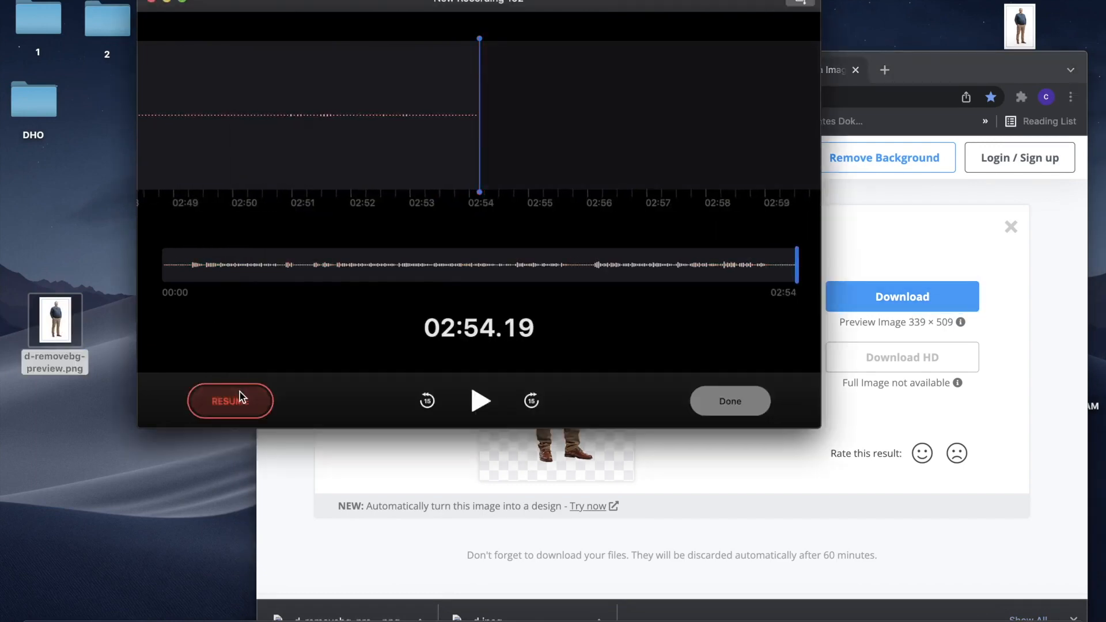
left_click(713, 405)
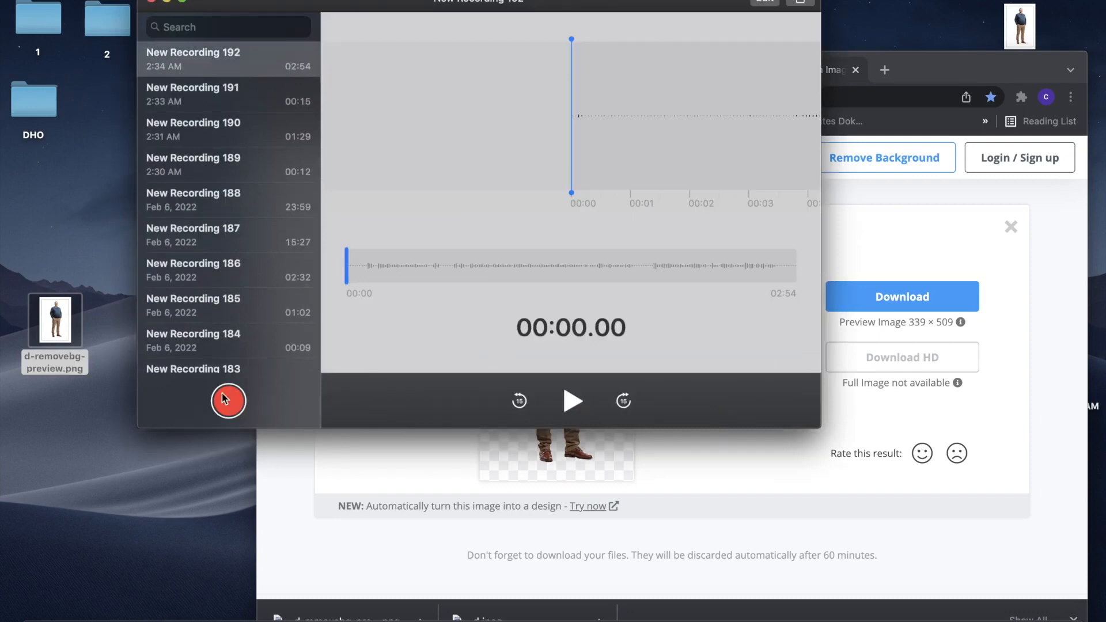
left_click(227, 400)
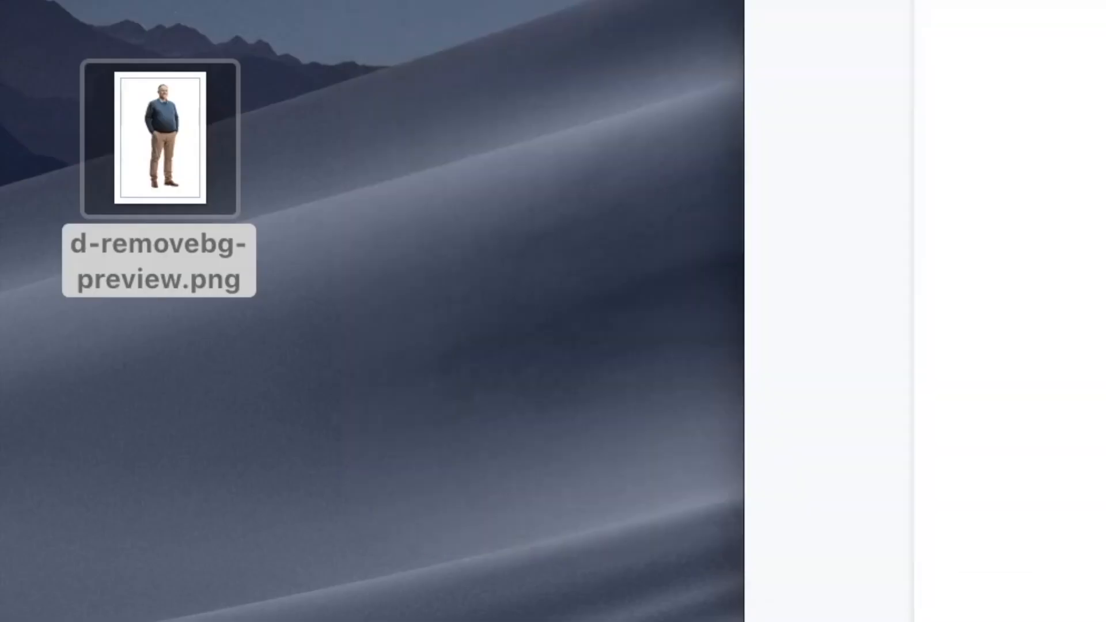
Reposition d-removebg-preview.png on the desktop and return the browser window to full screen
left_click_drag(113, 81, 269, 270)
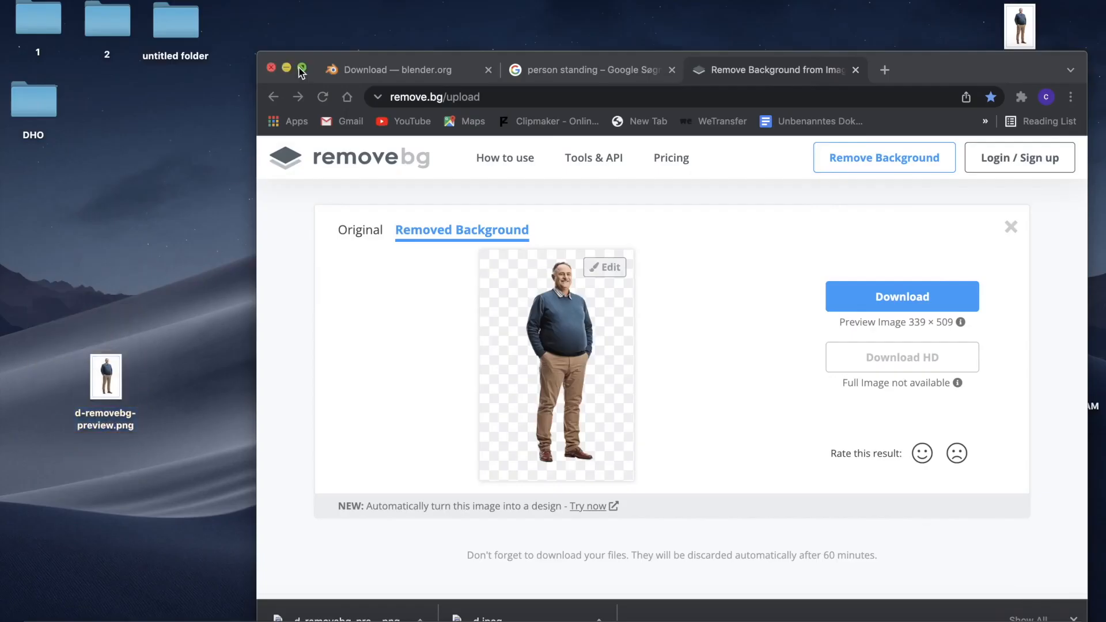
left_click(301, 68)
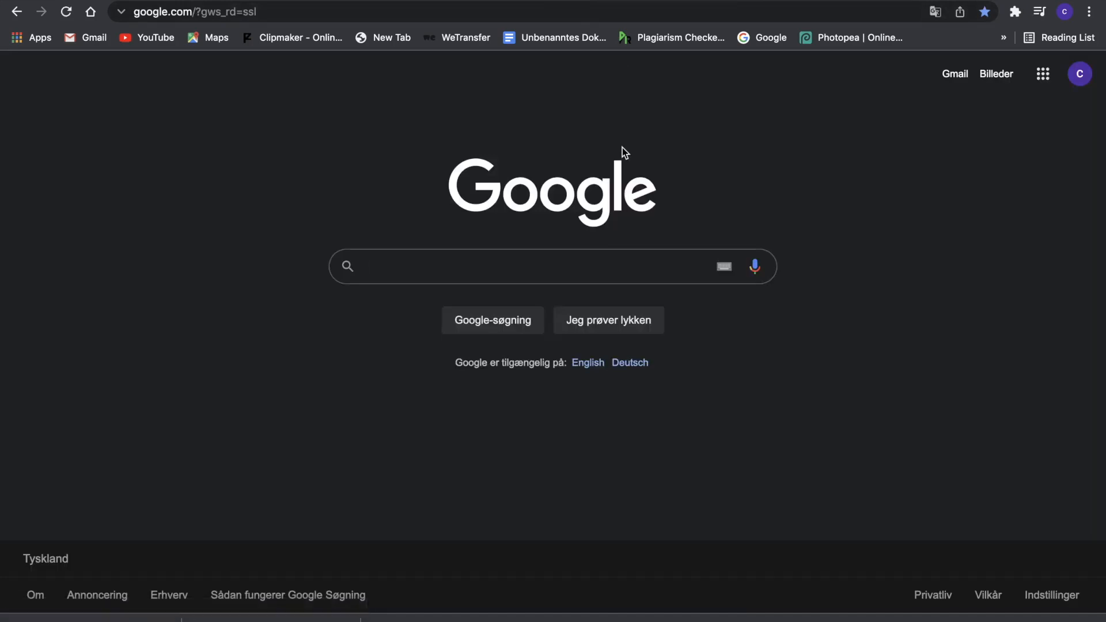
left_click(460, 9)
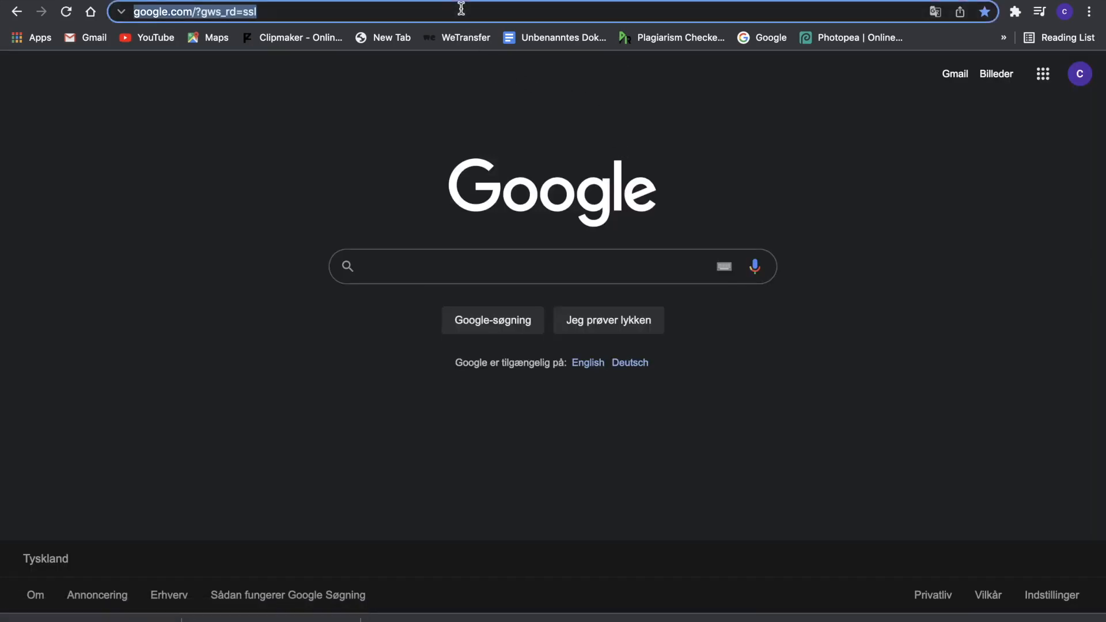
type("https://shunsukesaito.github.io/PIFuHD/")
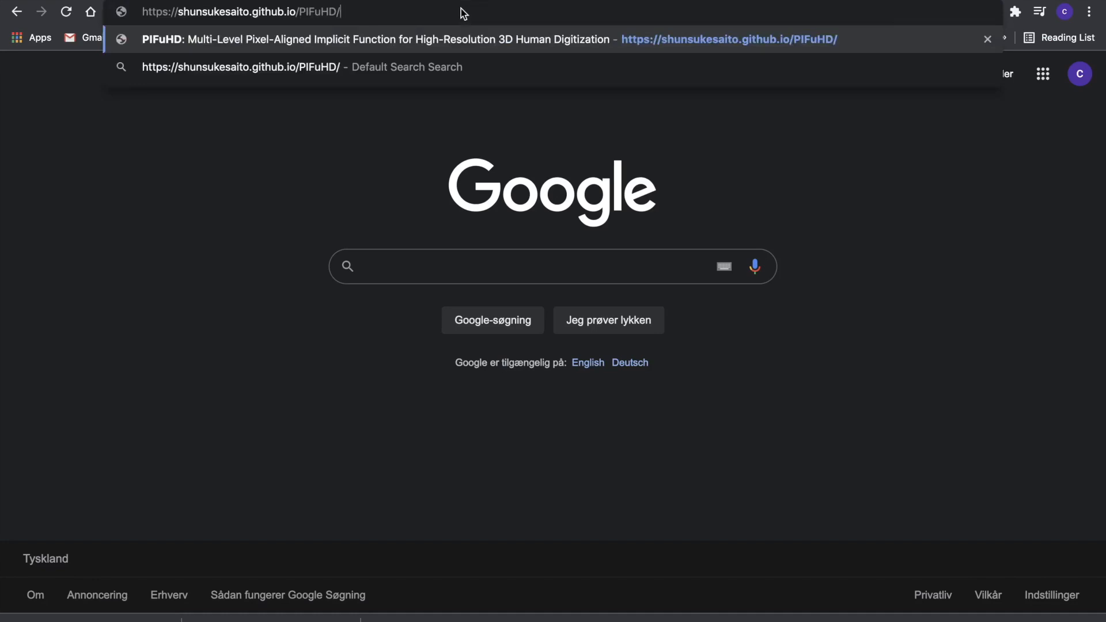
key("Return")
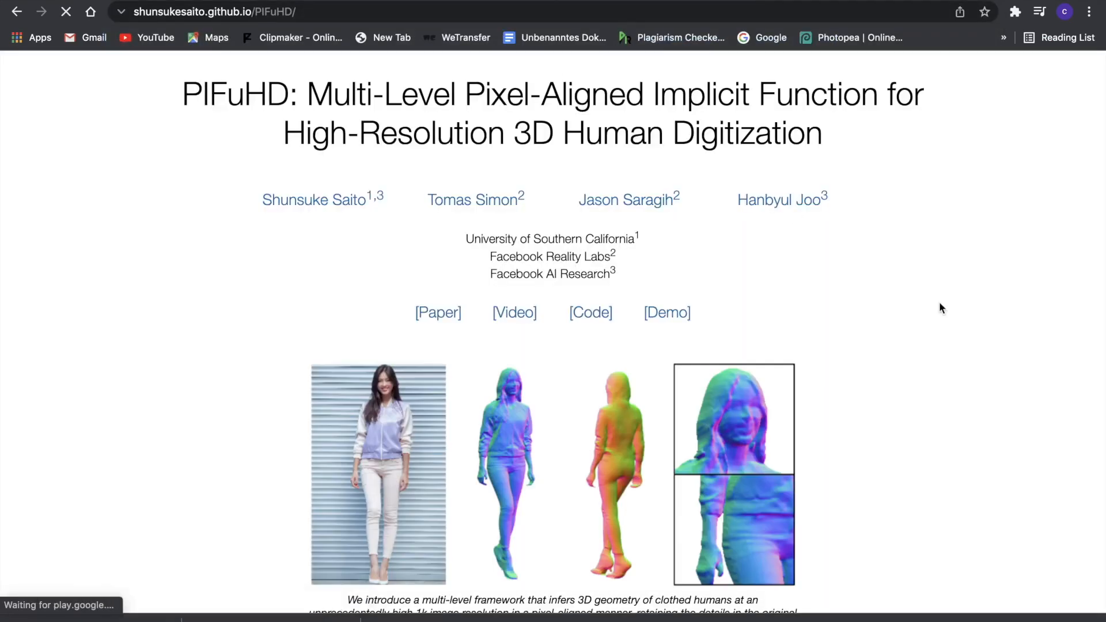
scroll(984, 332, "down", 4)
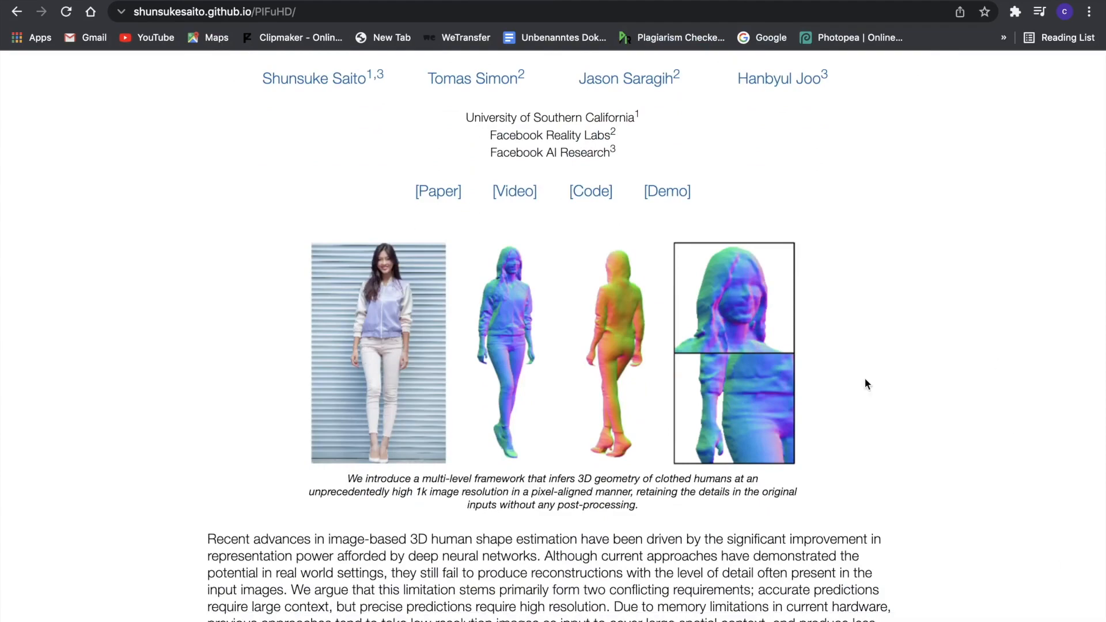
scroll(865, 384, "down", 20)
scroll(865, 379, "down", 10)
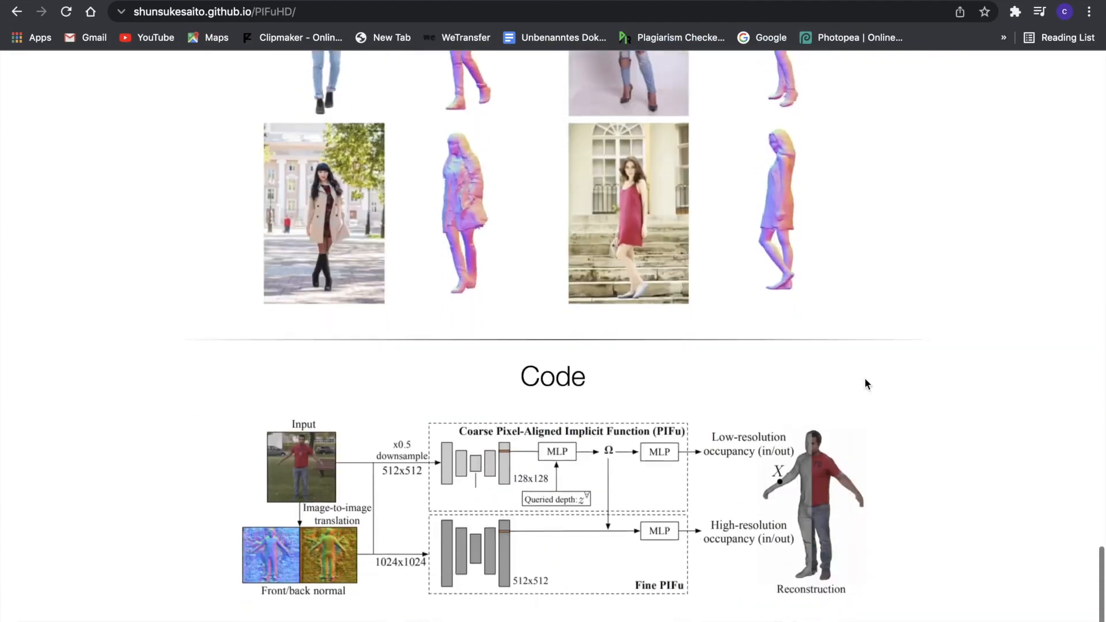
left_click(608, 508)
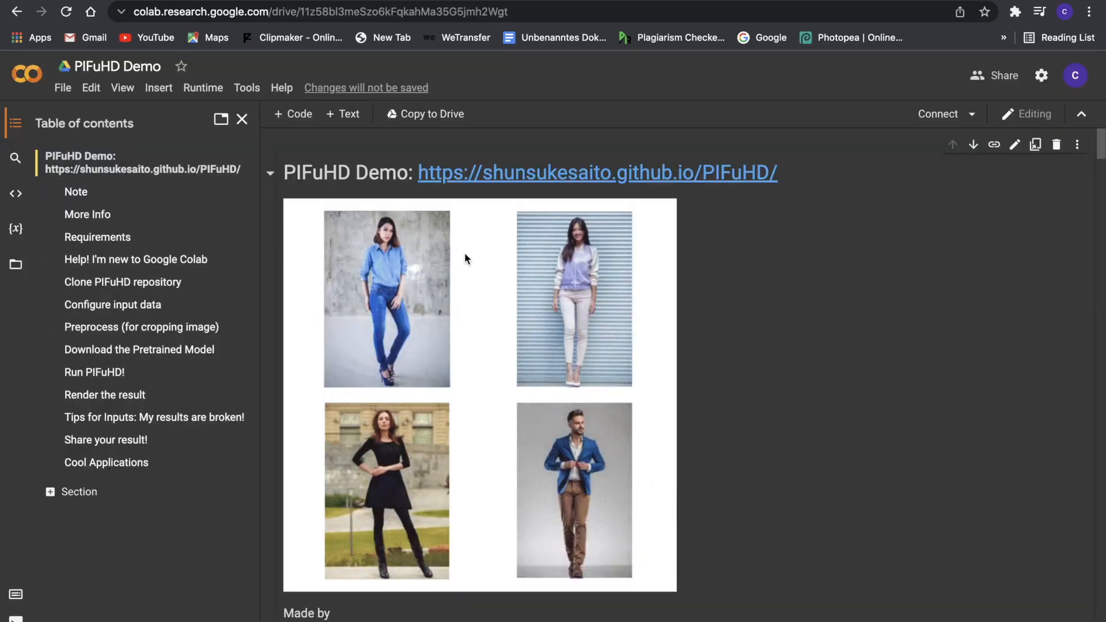
Save a copy of the PIFuHD Demo notebook to Drive and connect the copy to a hosted runtime
scroll(711, 311, "down", 1)
scroll(712, 311, "up", 2)
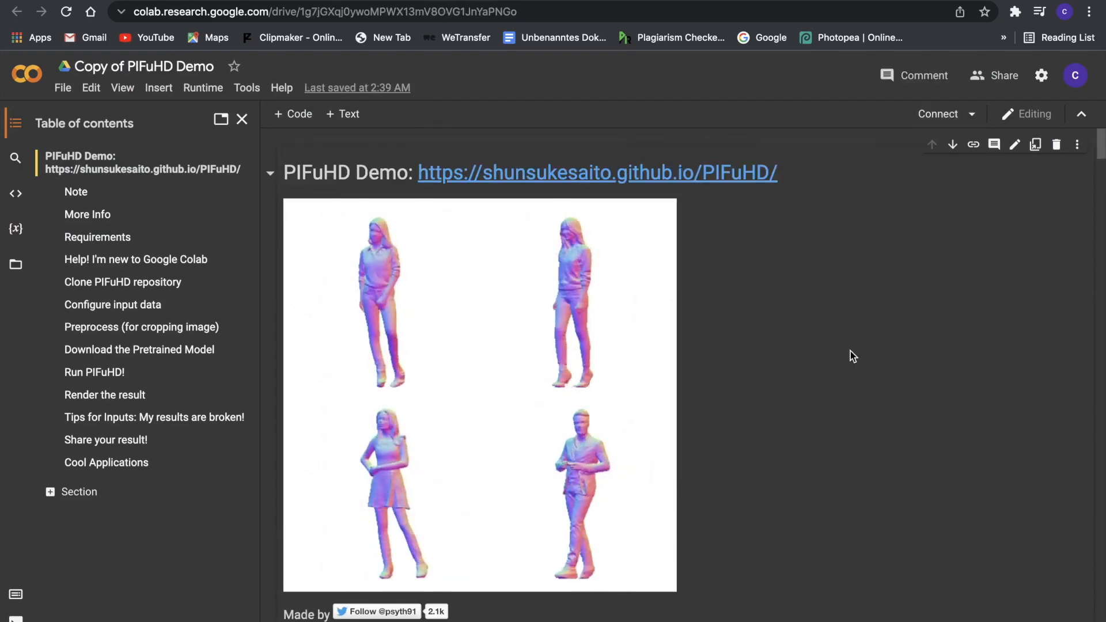
left_click(970, 114)
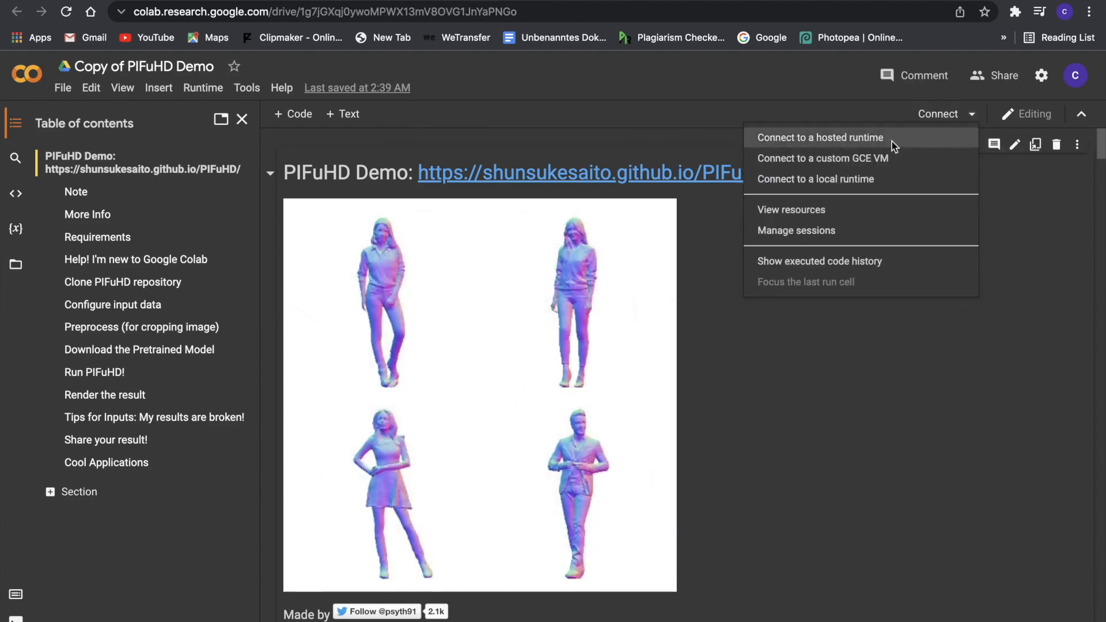
left_click(820, 138)
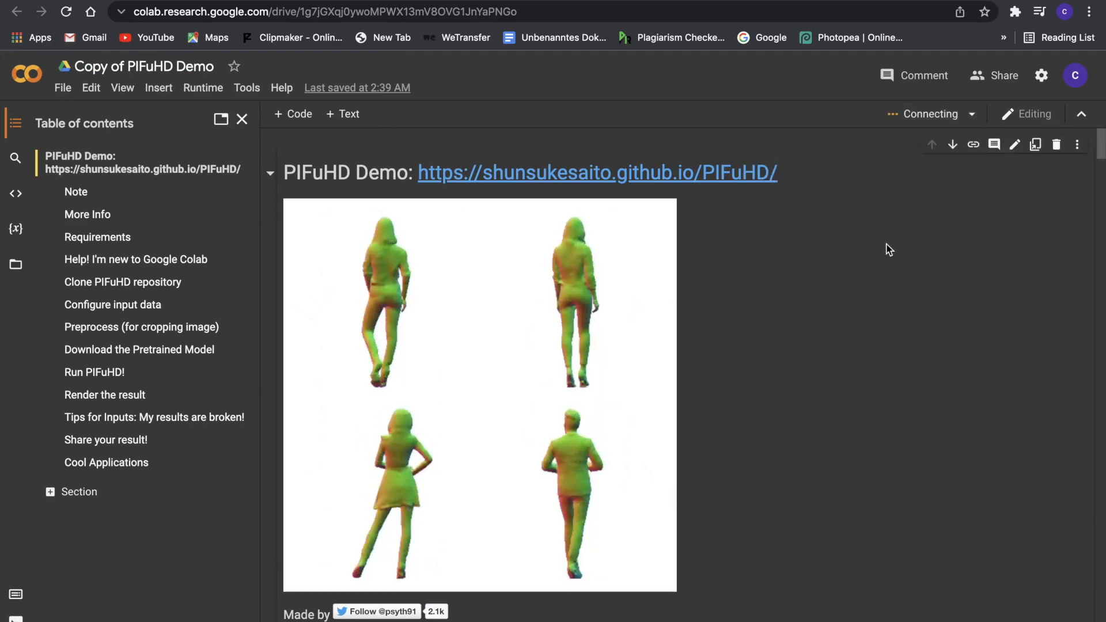
Run the cell that clones the PIFuHD repository and the cell that changes directory to /content/pifuhd/sample_images
scroll(792, 236, "down", 3)
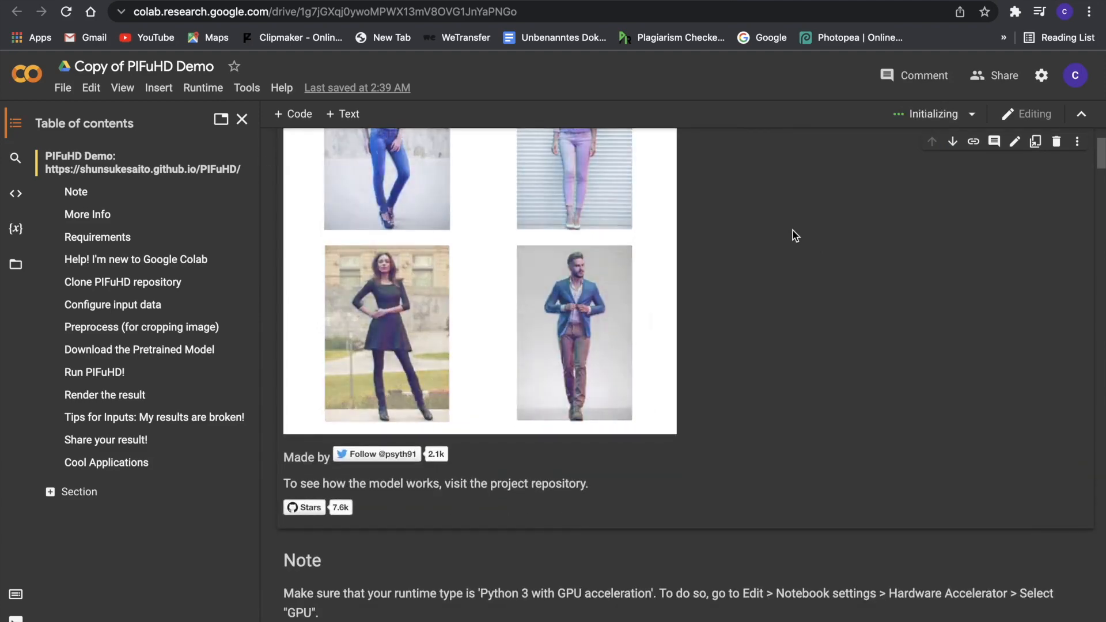
scroll(793, 230, "down", 6)
scroll(793, 231, "up", 3)
scroll(792, 230, "down", 12)
scroll(792, 231, "down", 12)
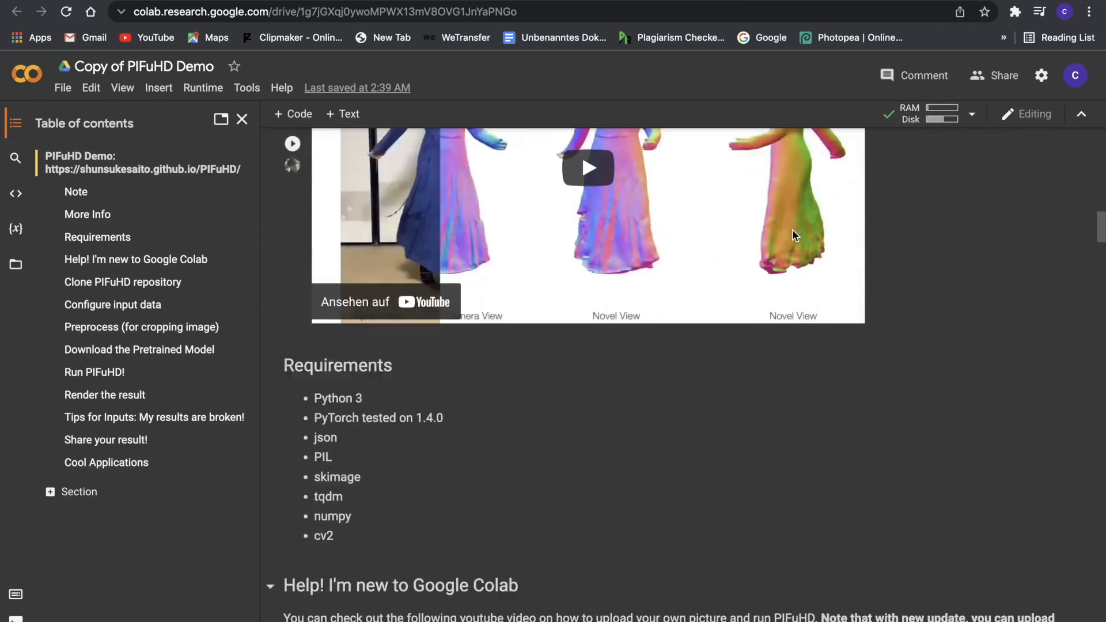
scroll(792, 230, "up", 1)
scroll(745, 264, "down", 5)
scroll(746, 264, "down", 6)
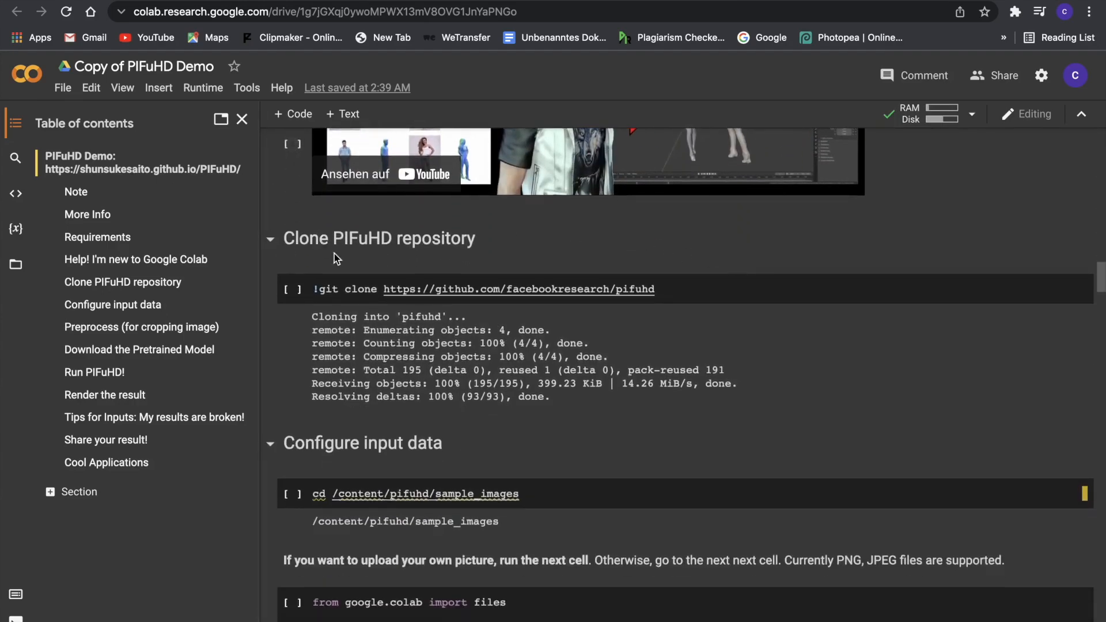
left_click(292, 289)
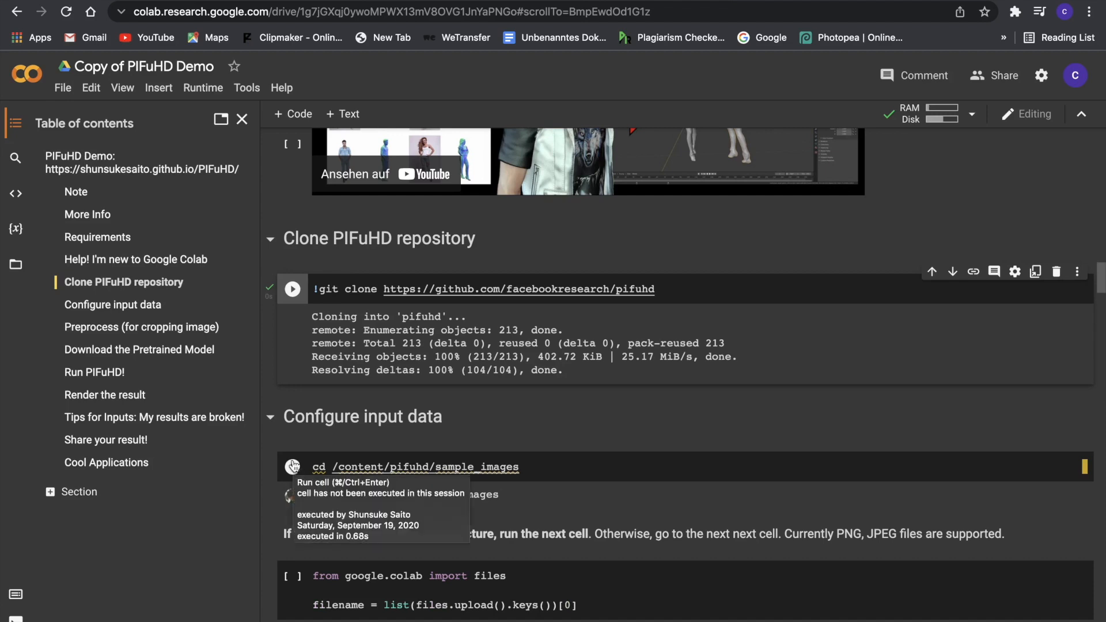
left_click(293, 467)
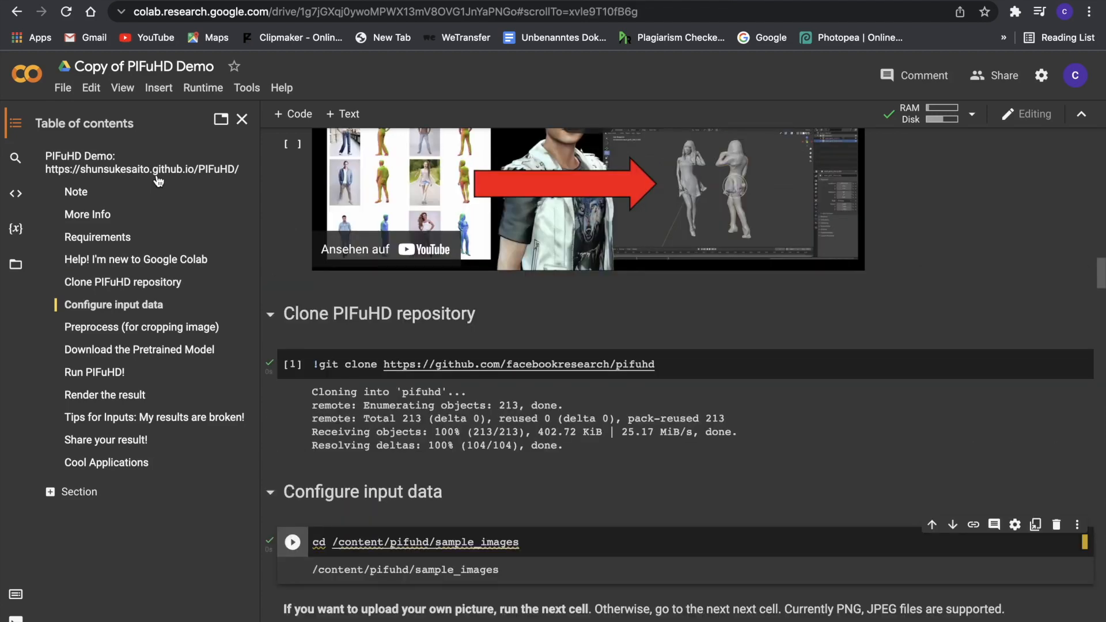
Upload d-removebg-preview.png from the desktop into the notebook's pifuhd/sample_images folder and accept the upload reminder
left_click(16, 264)
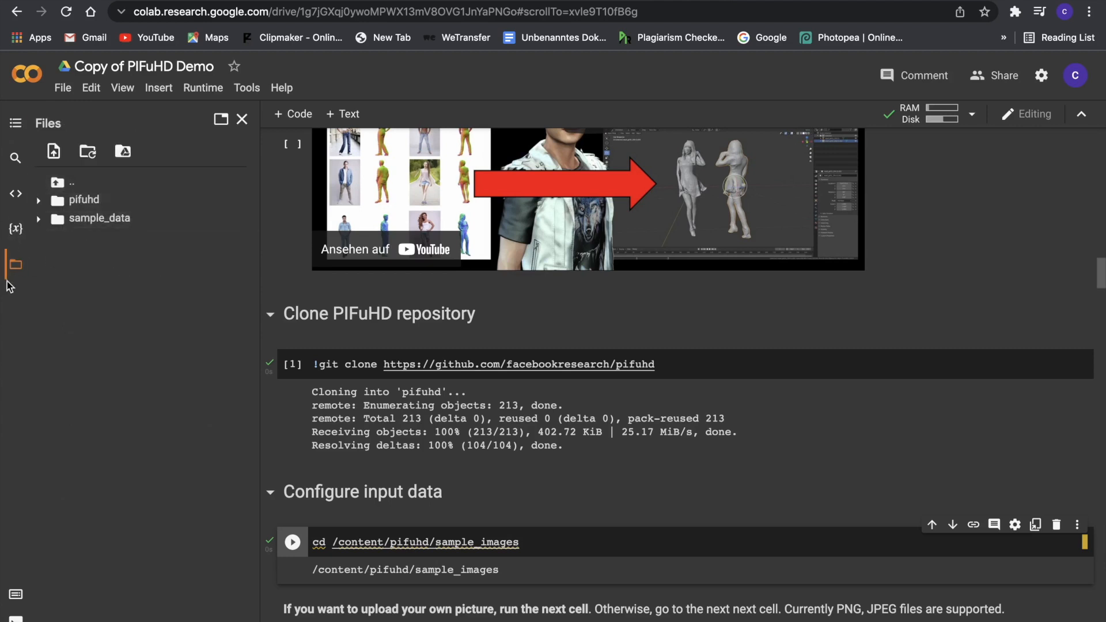
left_click(102, 204)
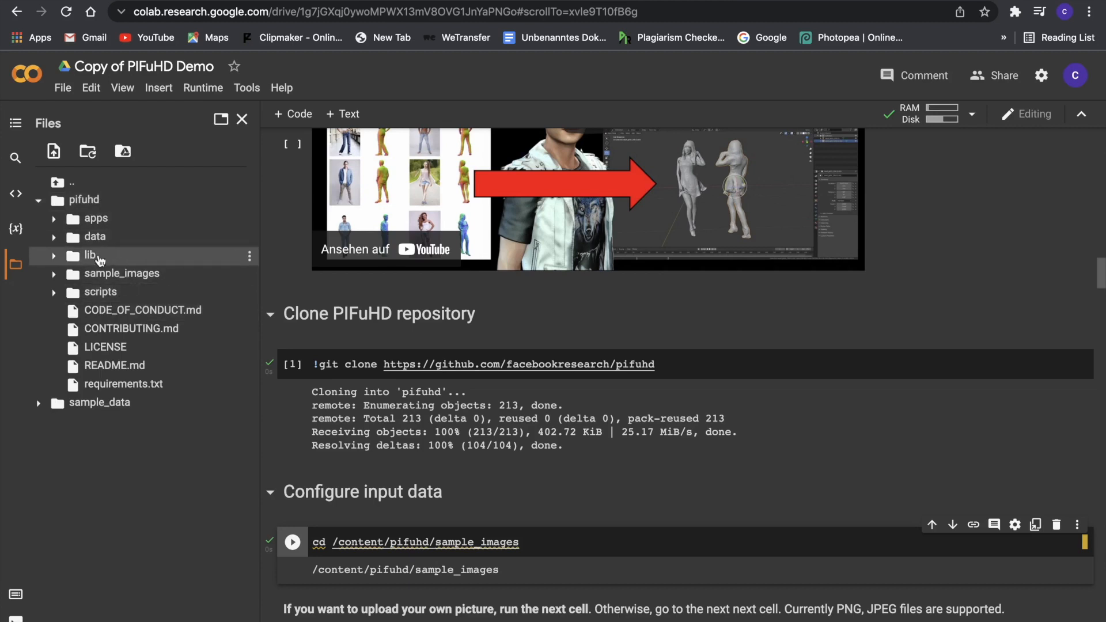
left_click(137, 275)
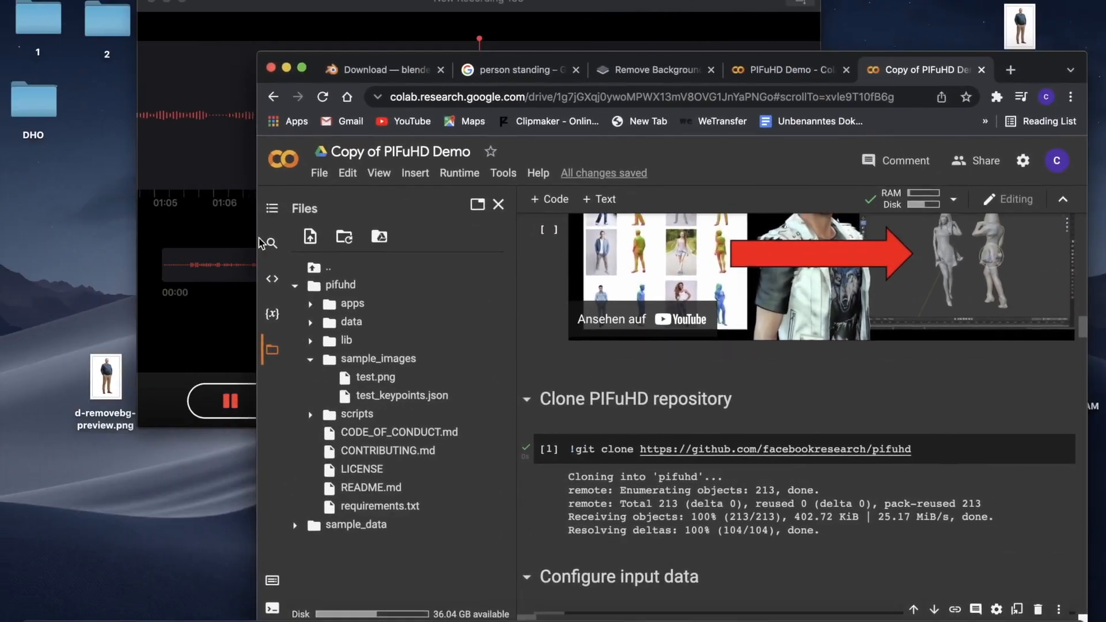
left_click_drag(106, 377, 406, 383)
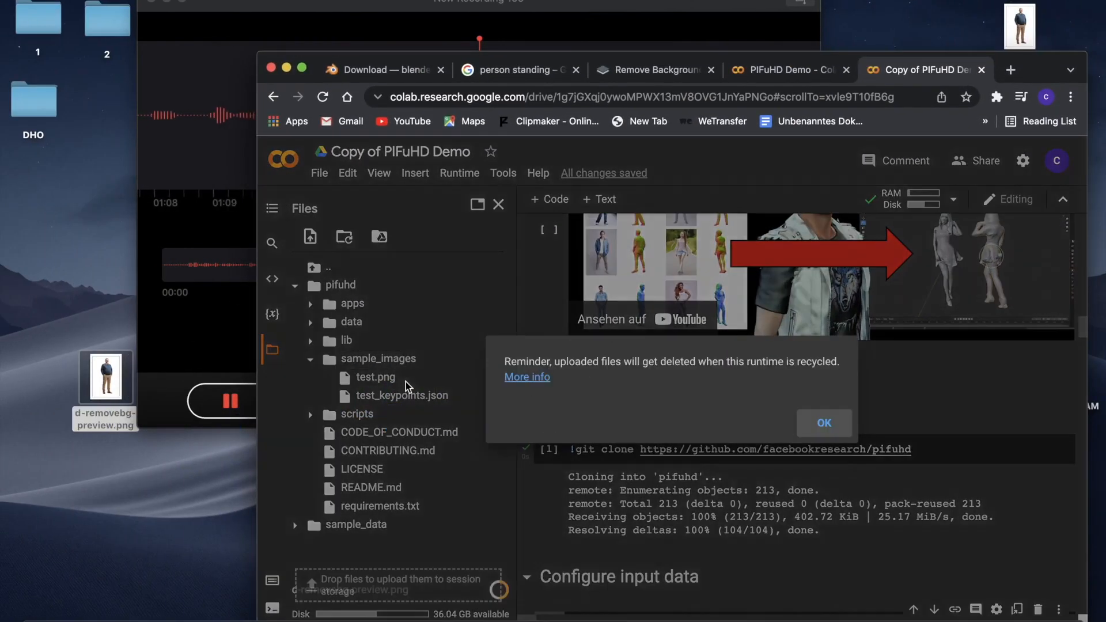
left_click(833, 433)
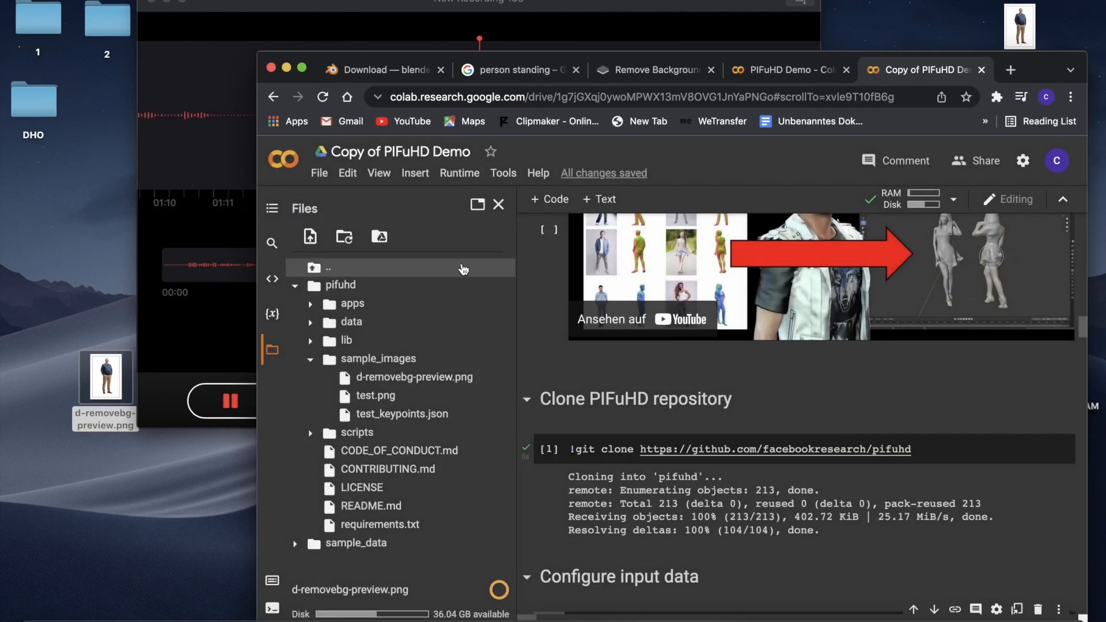
Rename the uploaded d-removebg-preview.png to HD.png and return the browser window to full screen
left_click(506, 378)
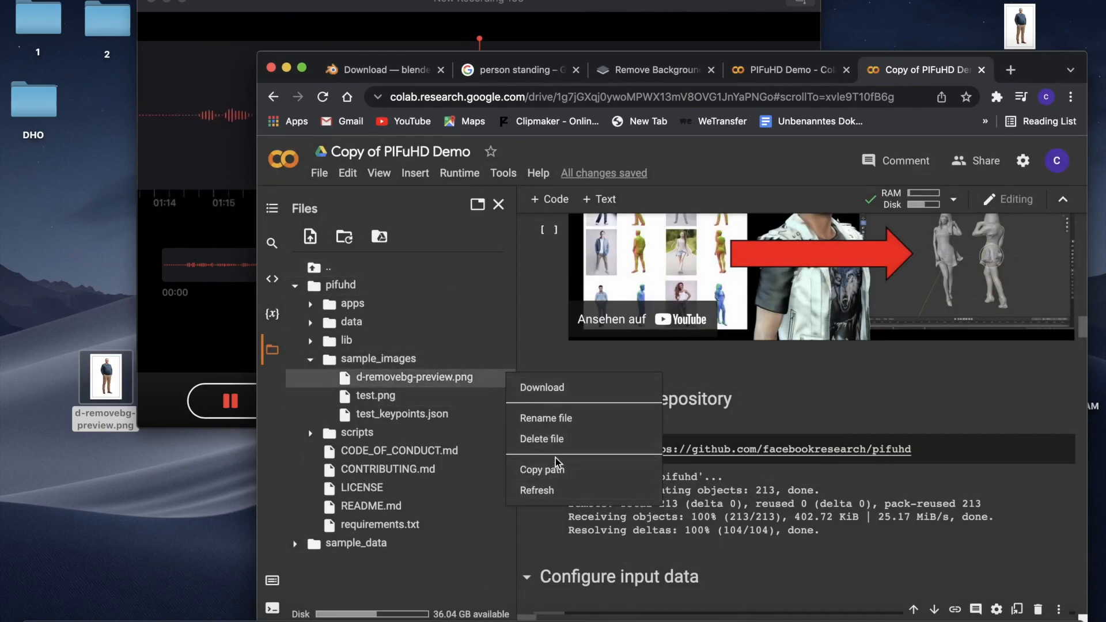
left_click(563, 419)
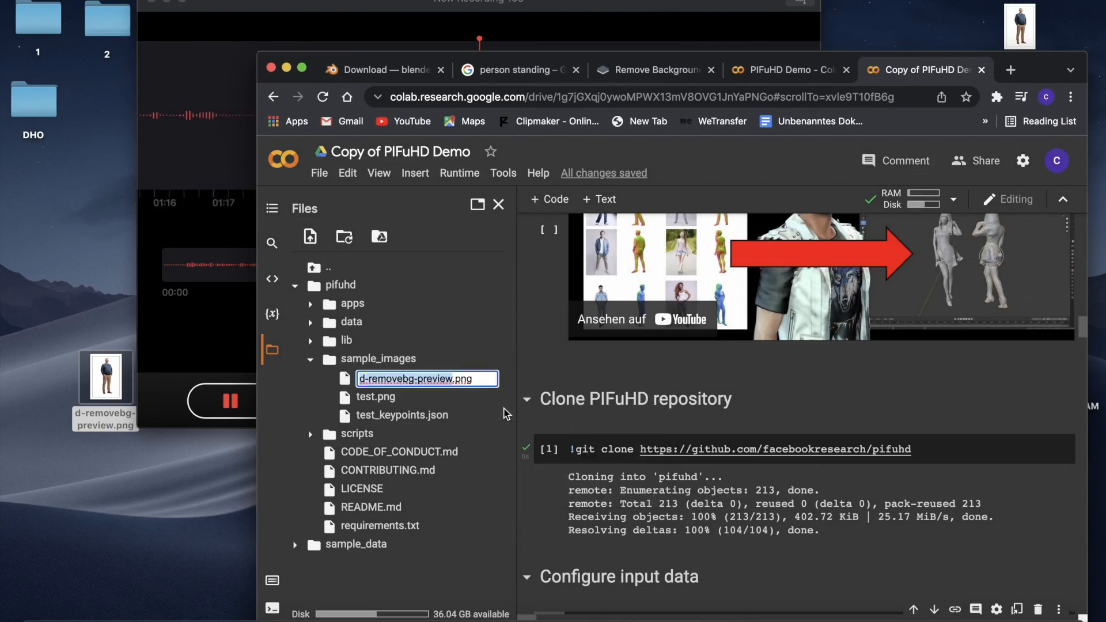
key("BackSpace")
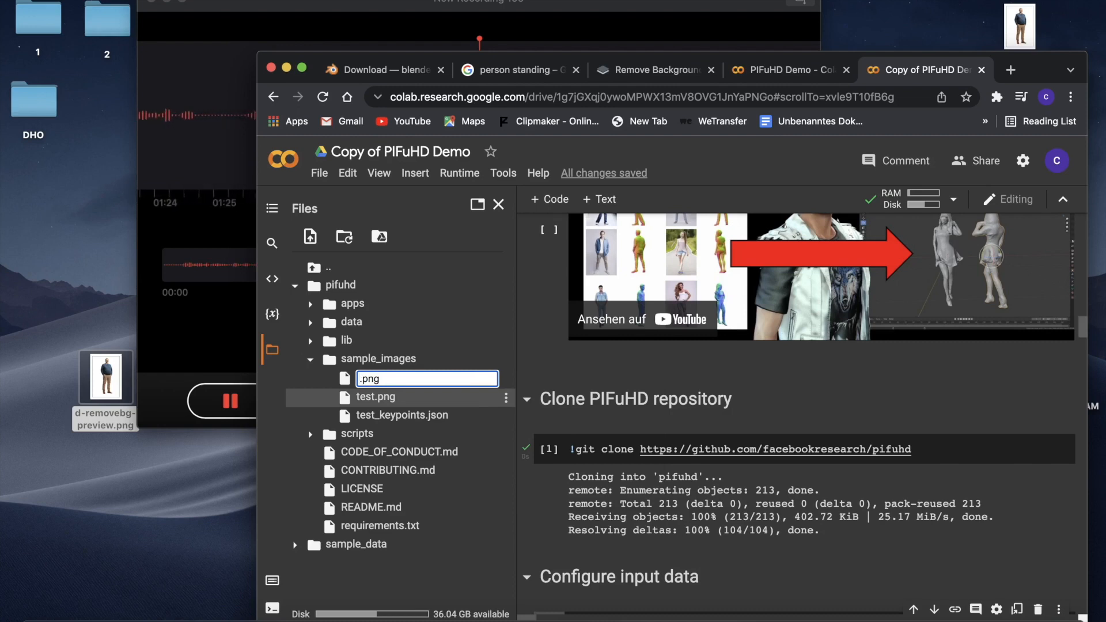
type("HD")
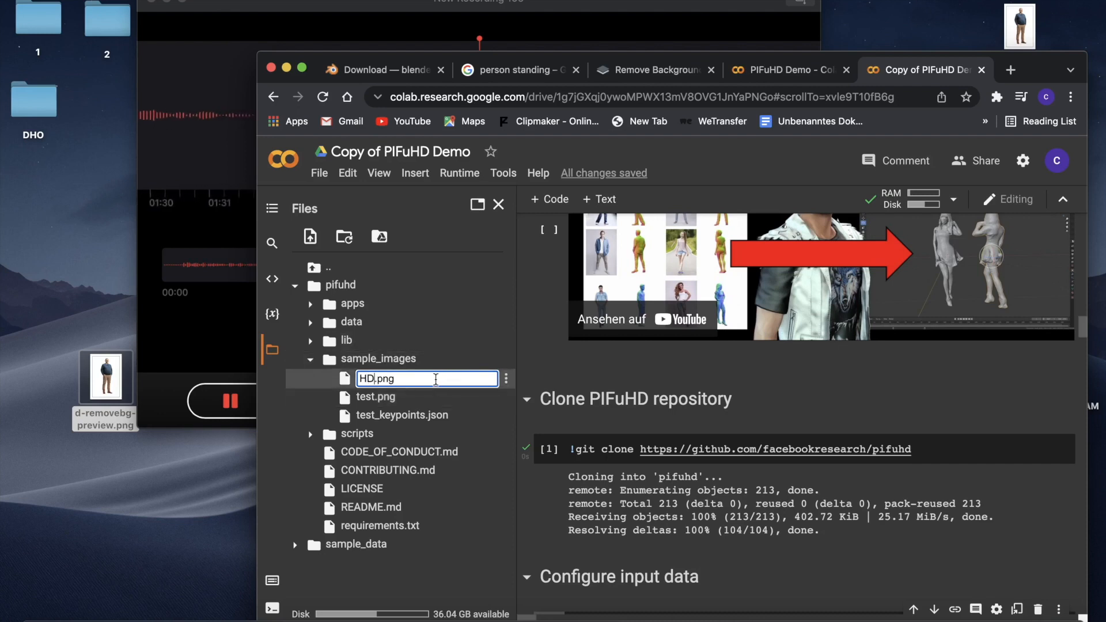
key("Return")
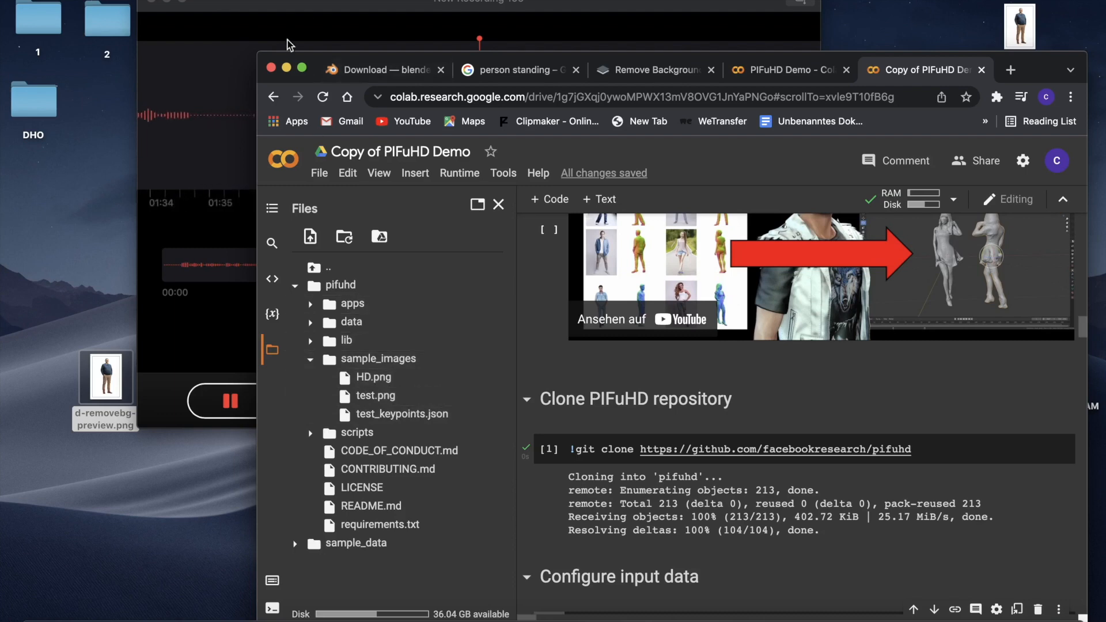
left_click(302, 68)
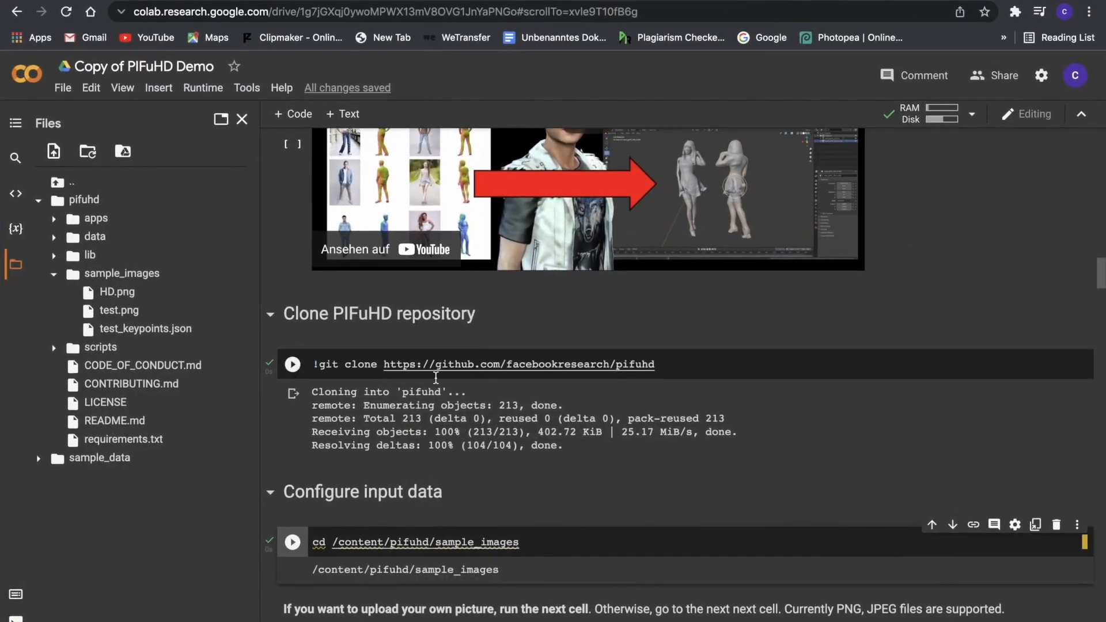
Change the example image path to /content/pifuhd/sample_images/HD.png in the import os cell, and run that cell with all cells after it
scroll(507, 466, "down", 2)
scroll(506, 466, "down", 8)
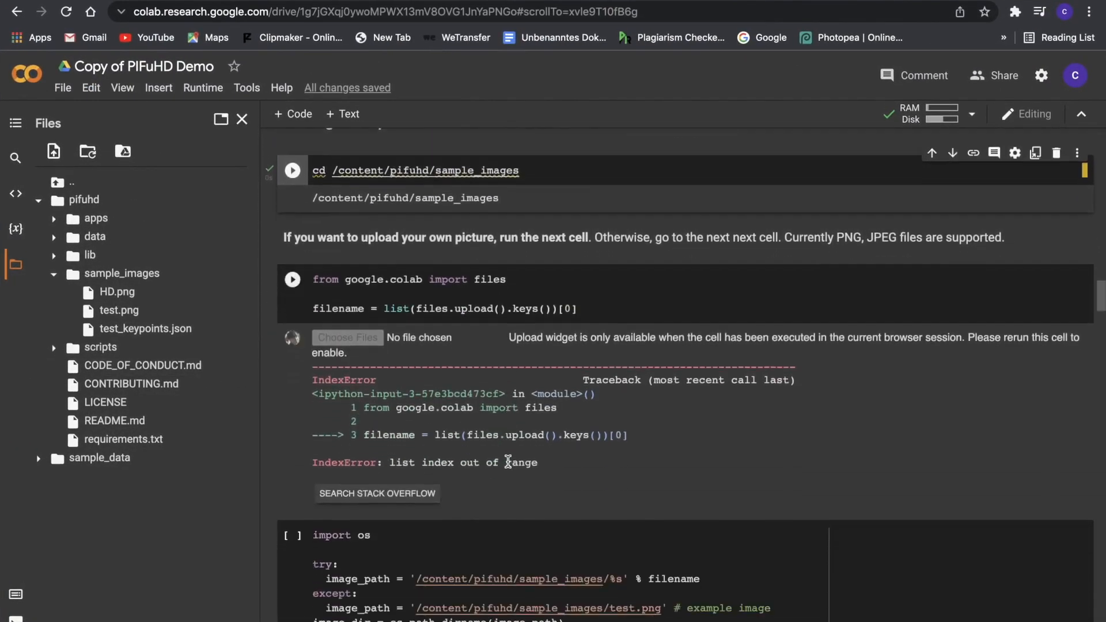
scroll(506, 462, "down", 1)
scroll(403, 449, "up", 2)
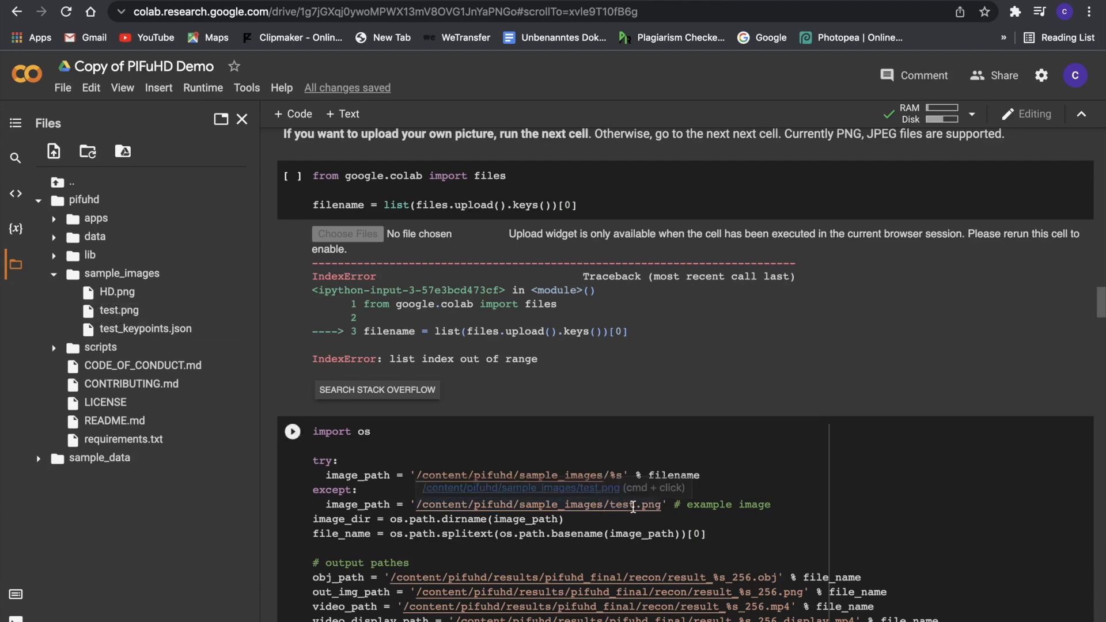
left_click(634, 505)
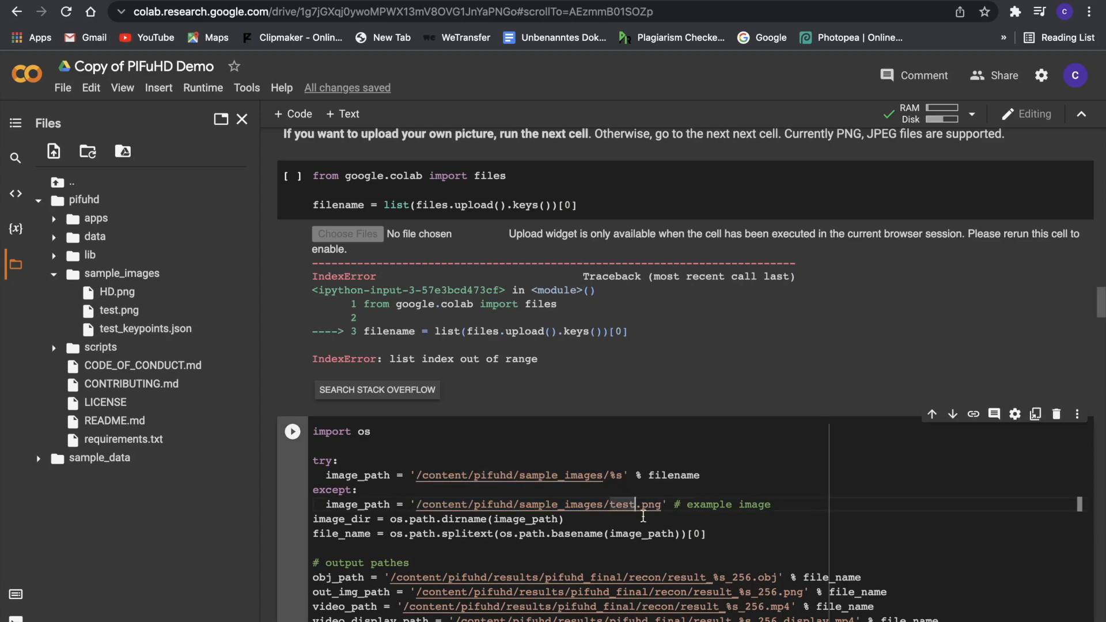
key("BackSpace")
key("BackSpace")
key("BackSpace")
key("BackSpace")
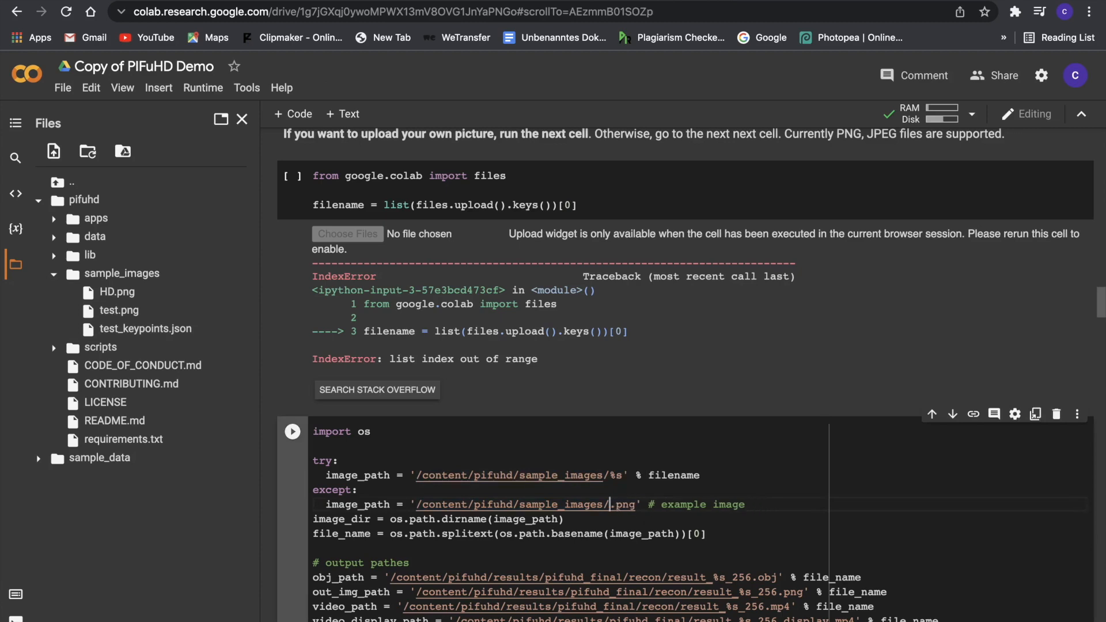
type("HD")
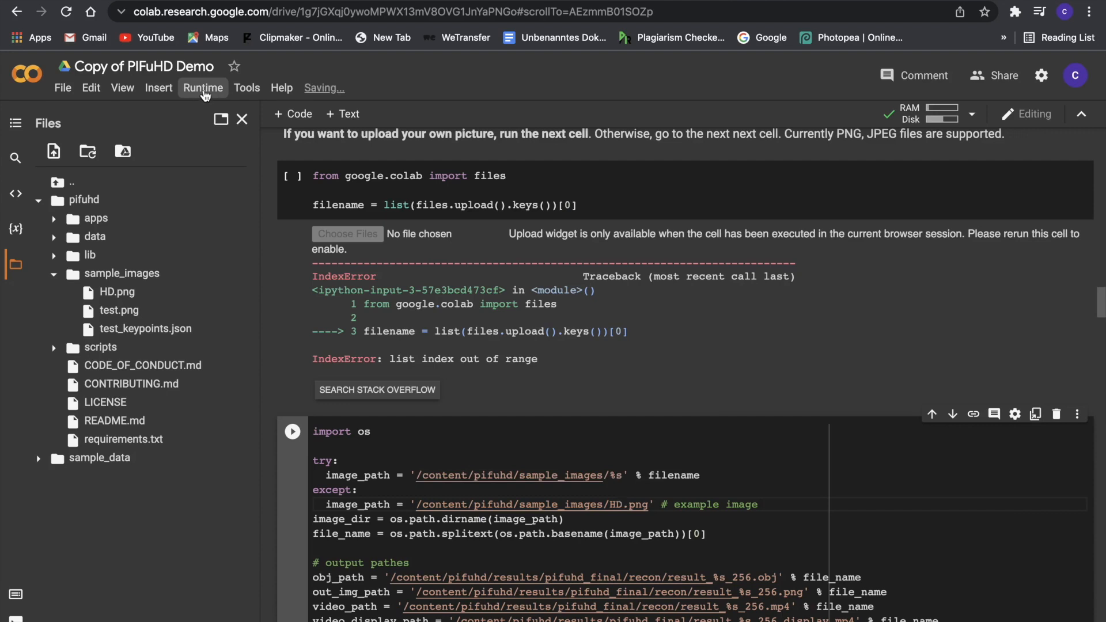
left_click(204, 91)
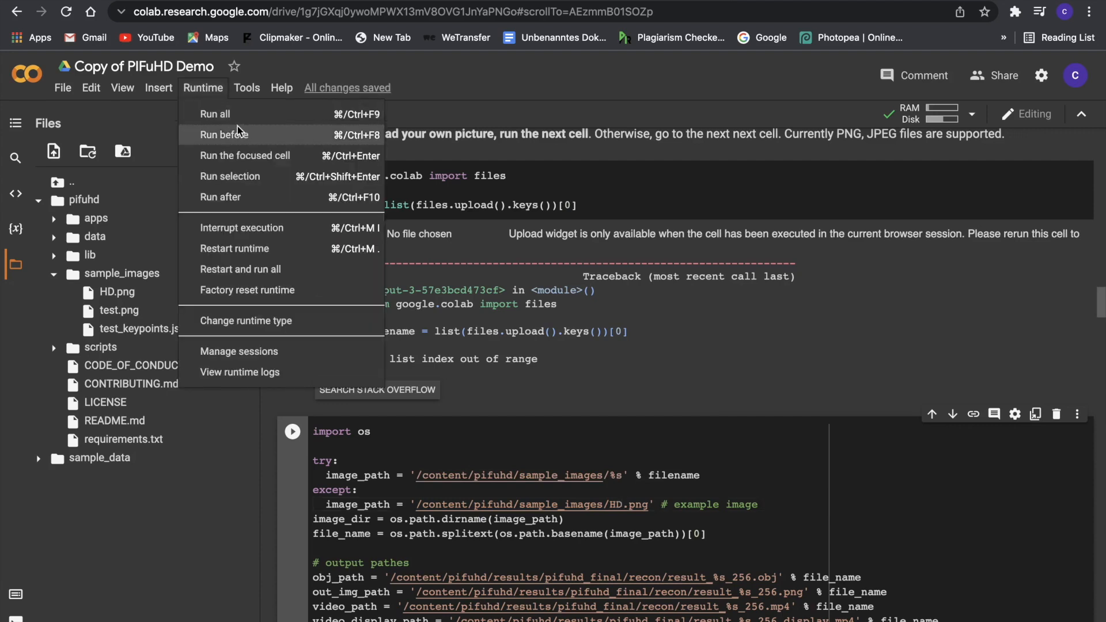
left_click(226, 198)
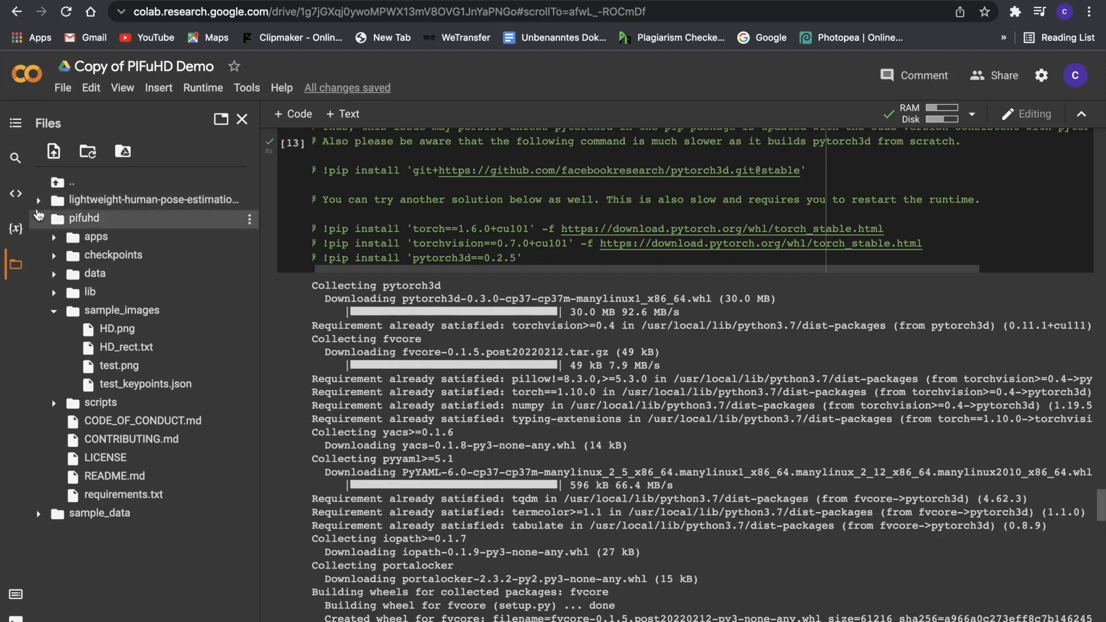
Collapse and reopen the pifuhd folder in the file tree, expanding results/pifuhd_final/recon to show the generated files
left_click(61, 218)
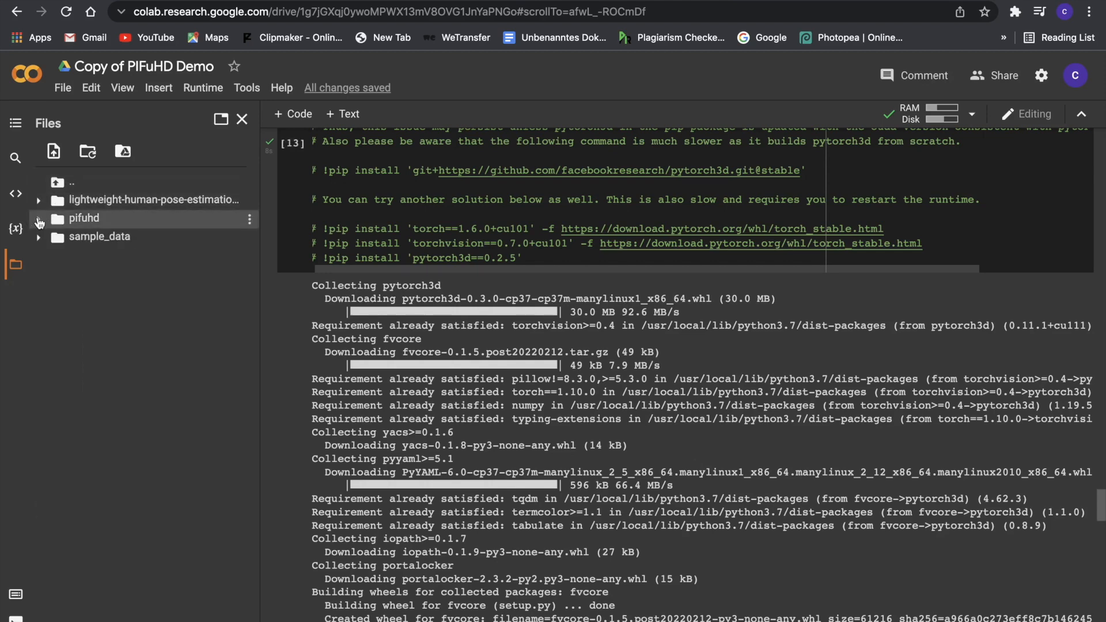
left_click(38, 220)
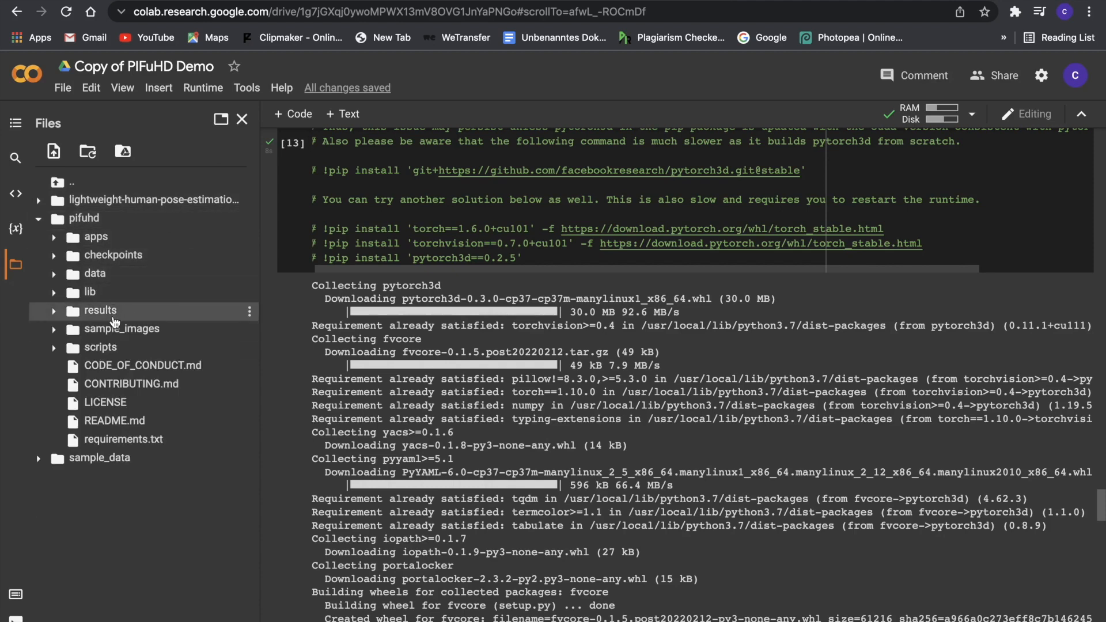
left_click(107, 312)
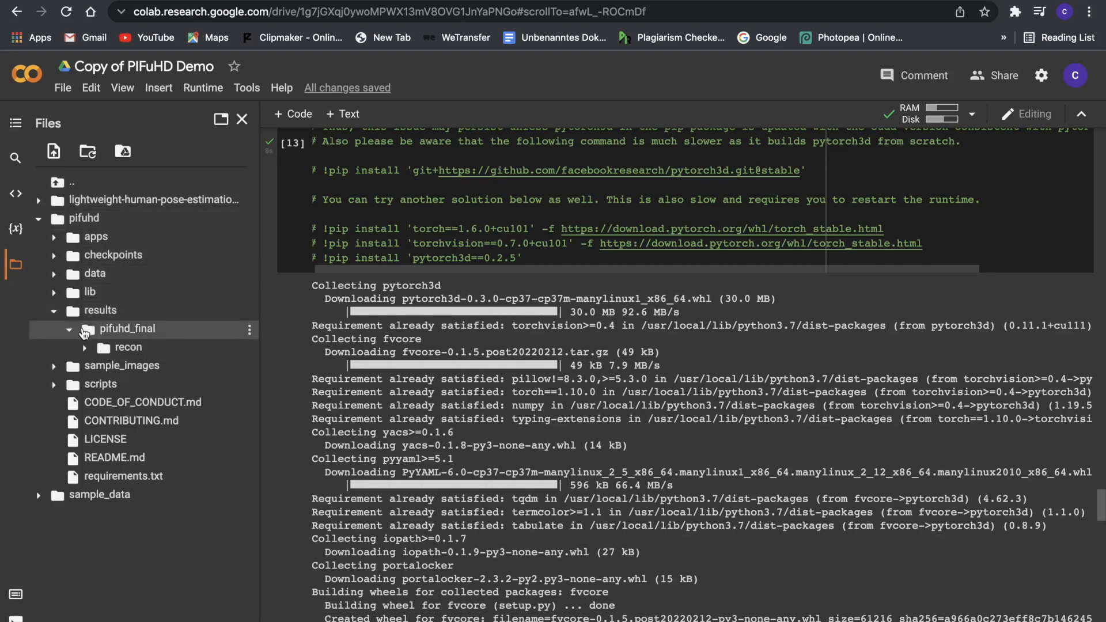
left_click(106, 347)
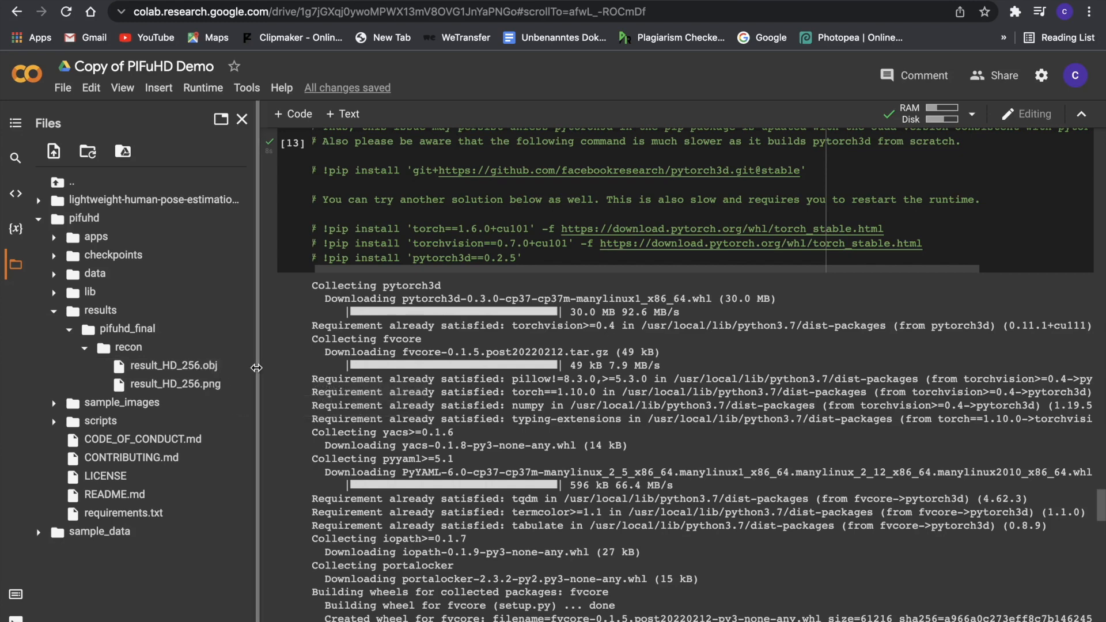
Download result_HD_256.obj and result_HD_256.png to the desktop, and place the PNG below d-removebg-preview.png
left_click(249, 368)
left_click(286, 382)
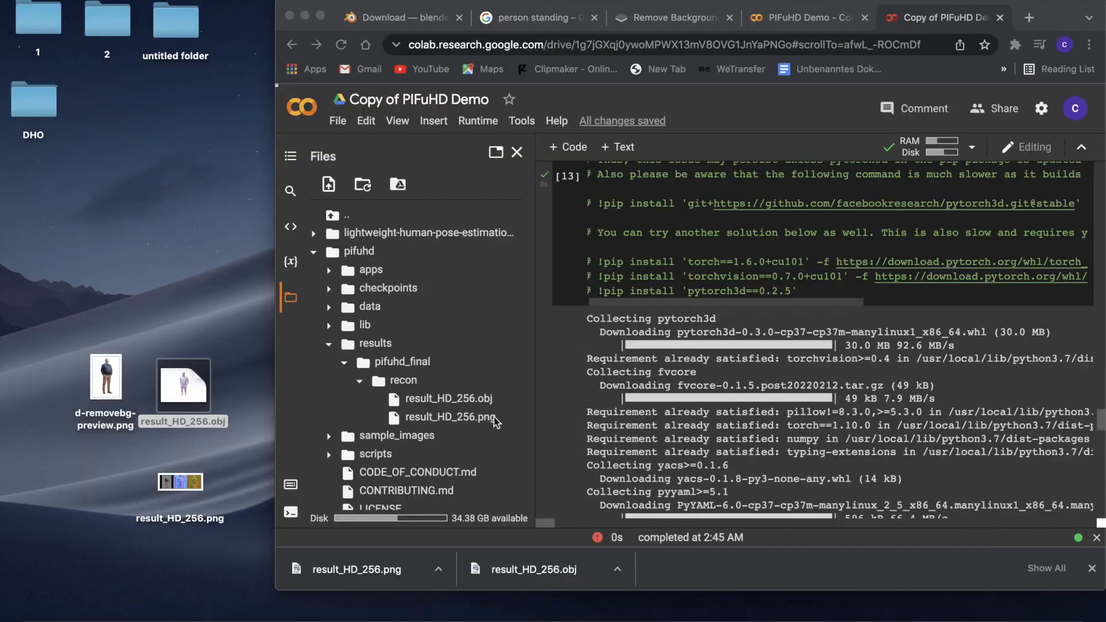
left_click(217, 328)
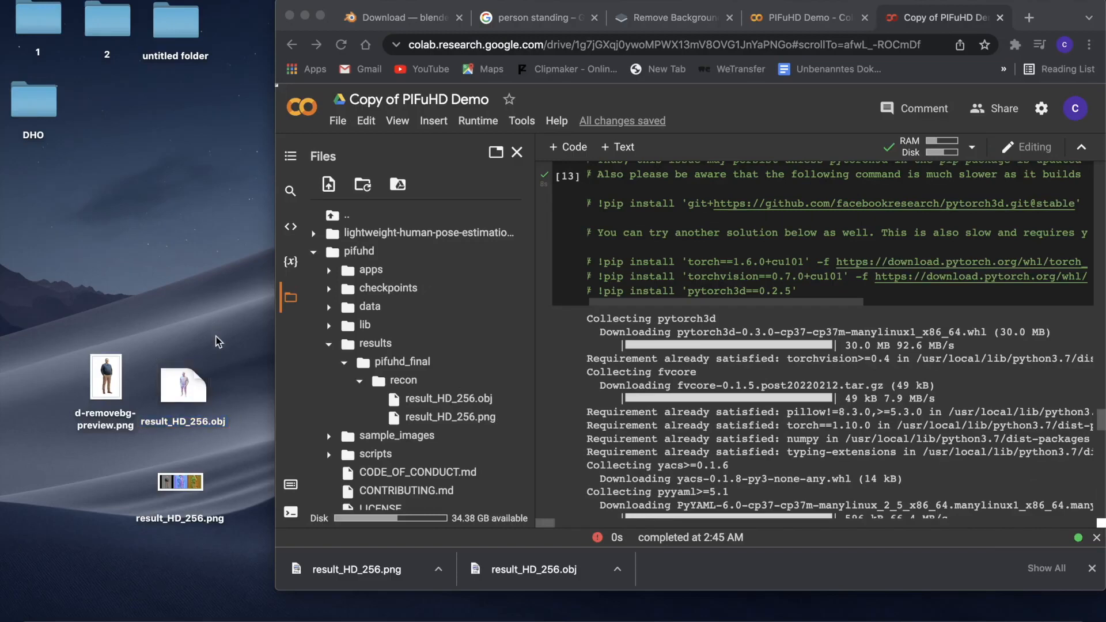
left_click_drag(199, 480, 90, 454)
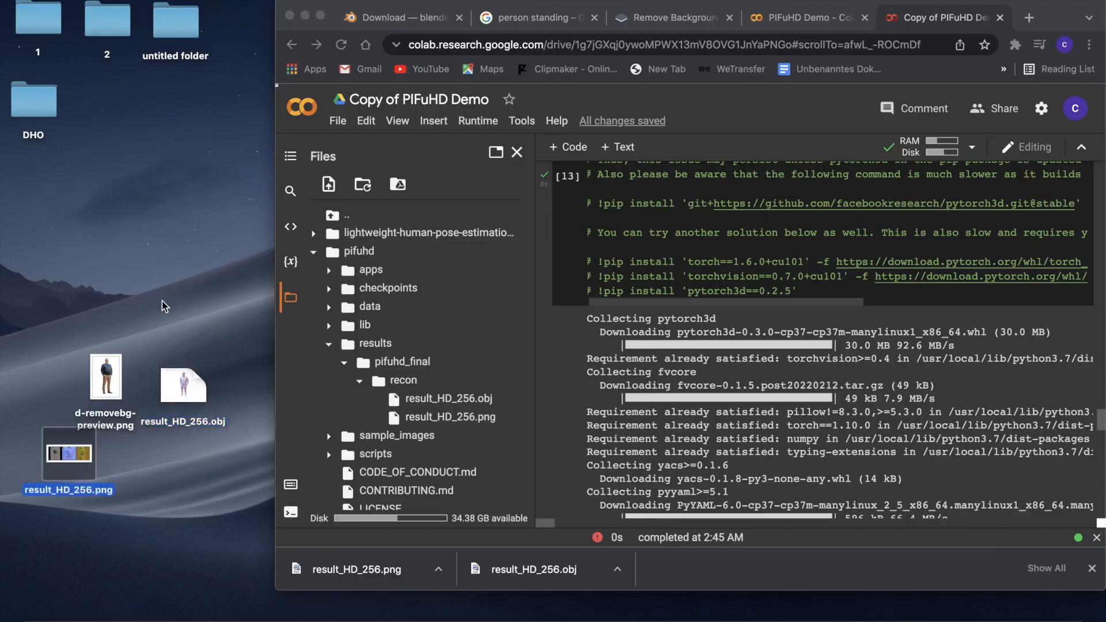
Switch to Blender, show it full screen, and start a new General file
left_click(305, 17)
key("super+space")
type("blender")
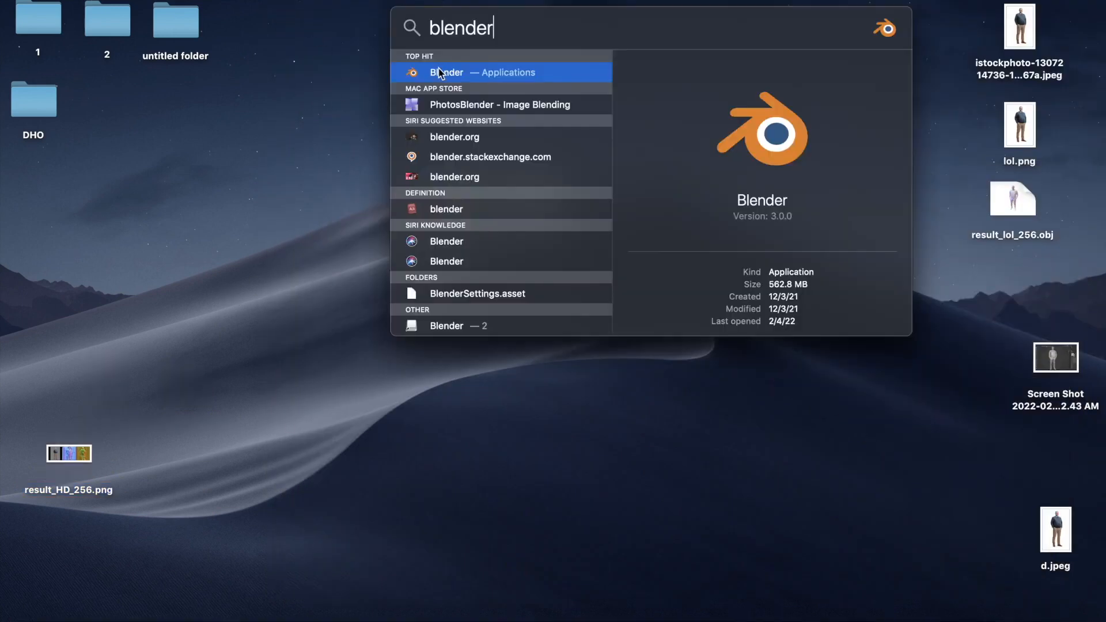
left_click(437, 73)
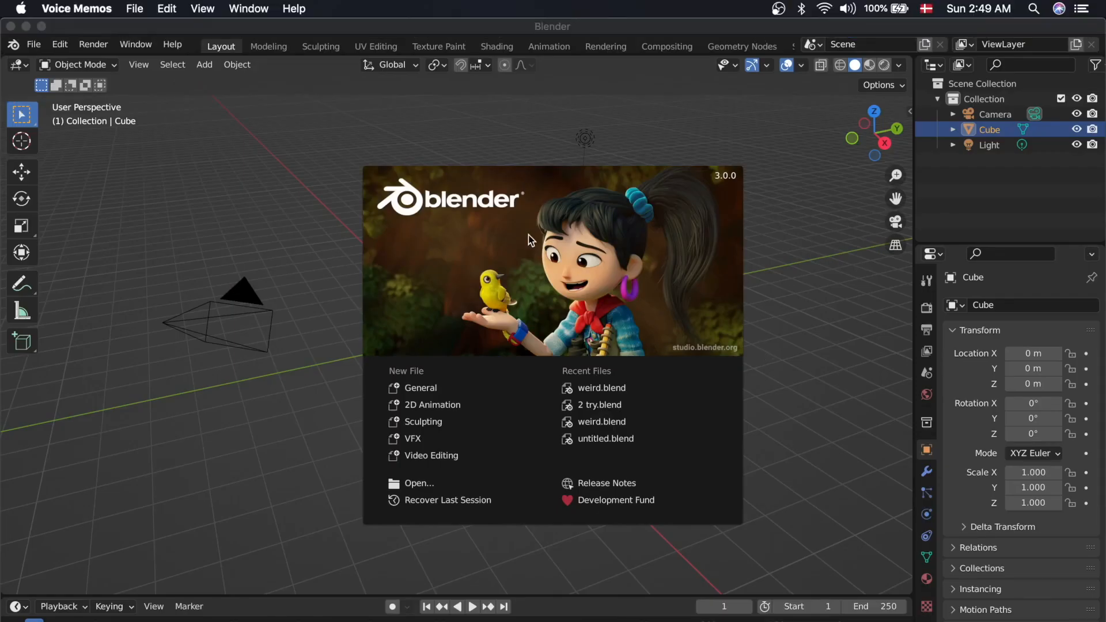
left_click(43, 27)
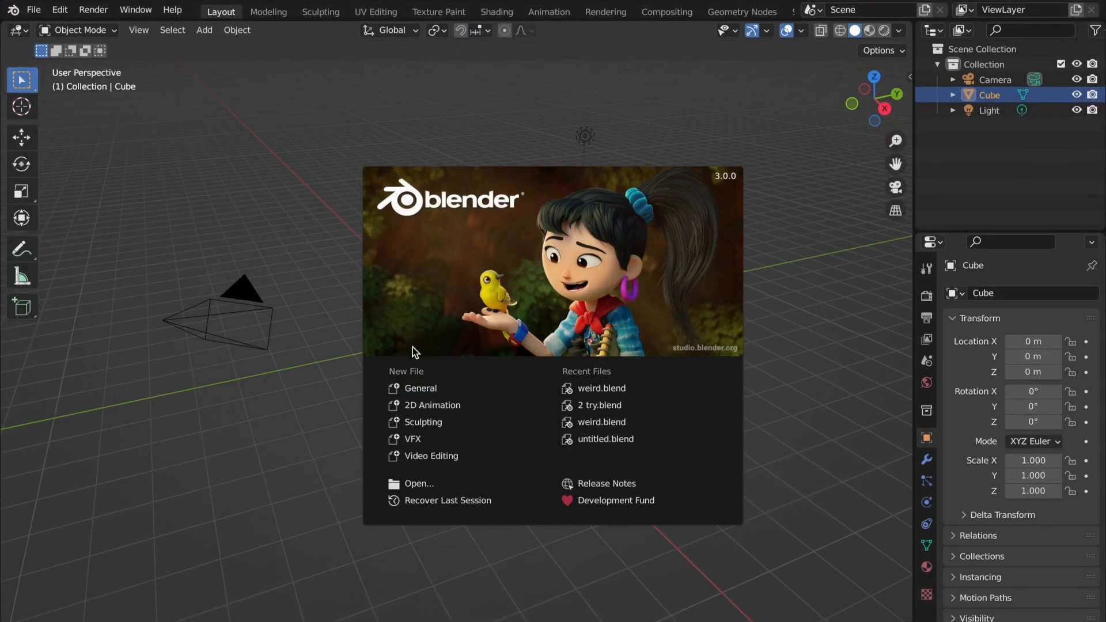
left_click(423, 391)
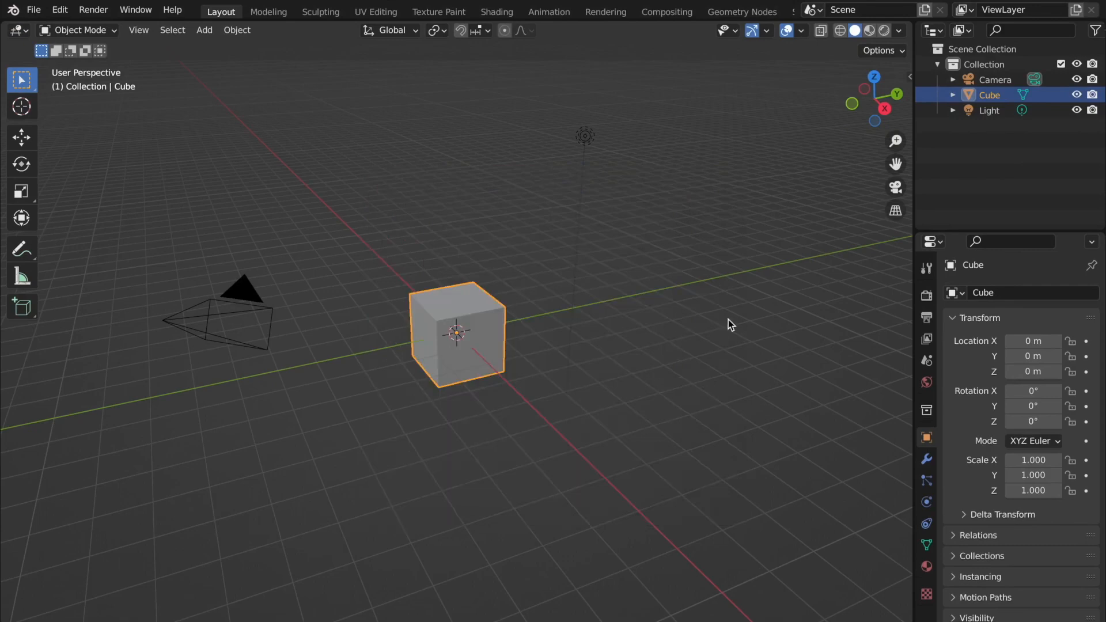
Delete the default cube from the scene
scroll(419, 210, "right", 8)
scroll(419, 210, "left", 15)
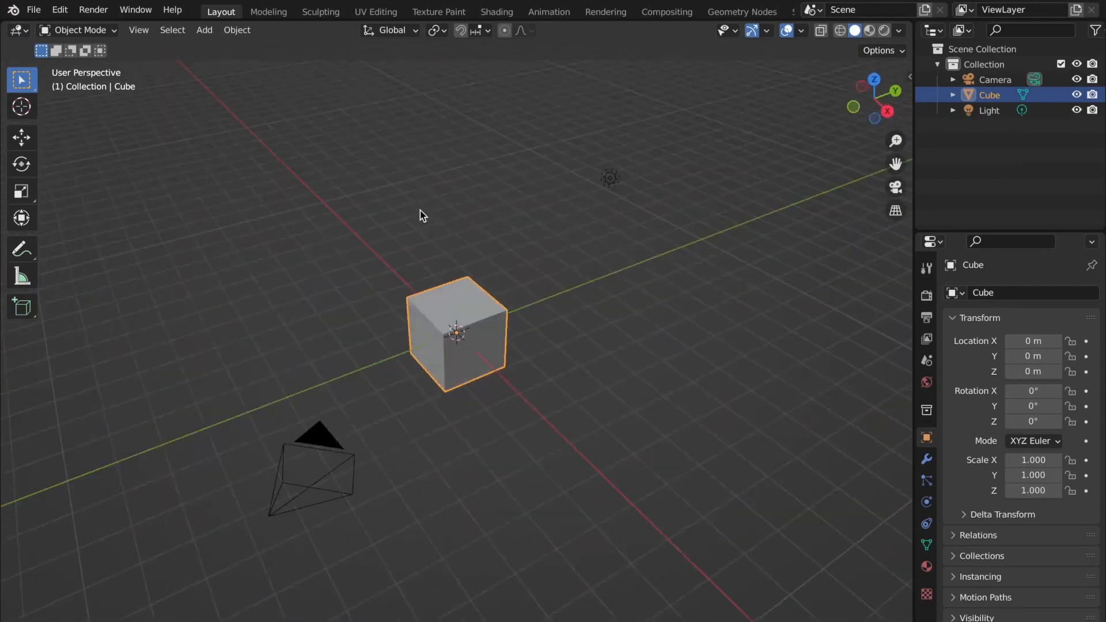
left_click(1075, 95)
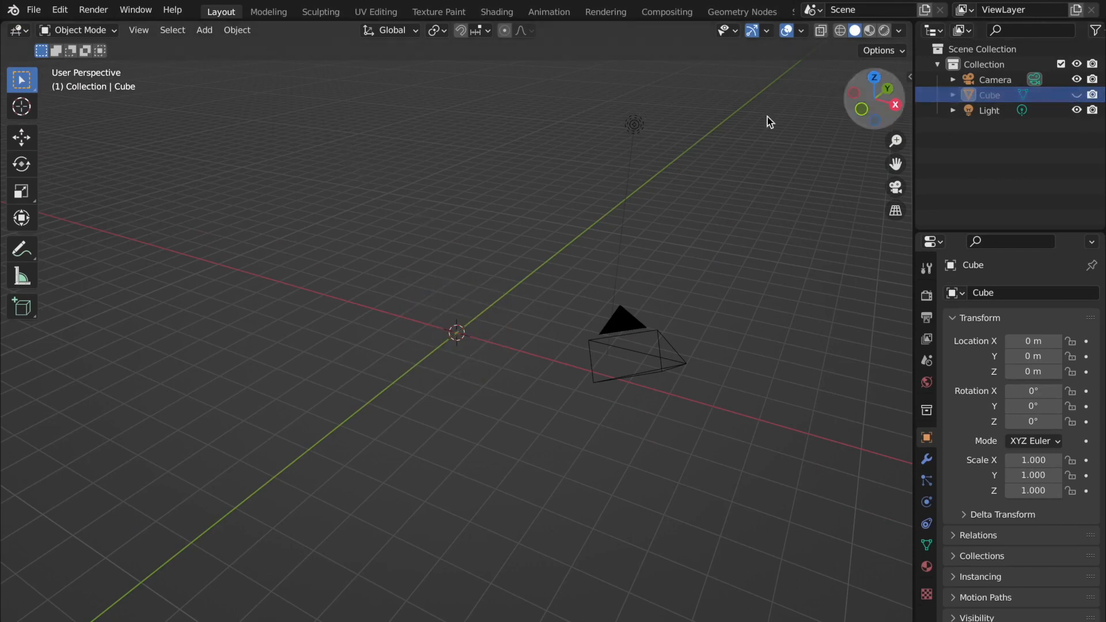
key("alt+h")
key("x")
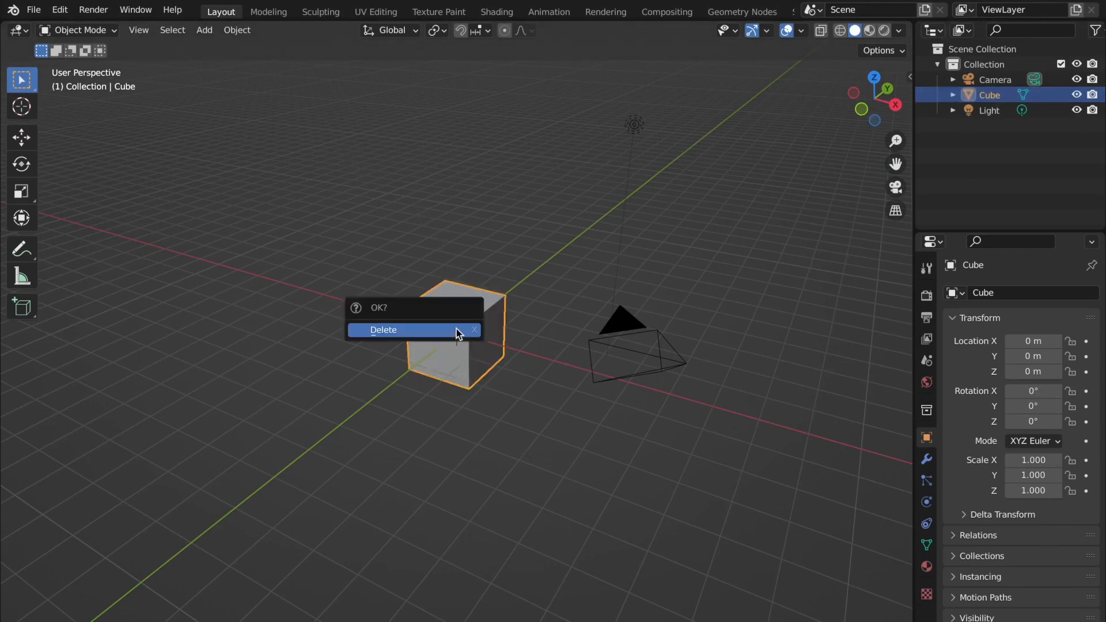
left_click(456, 329)
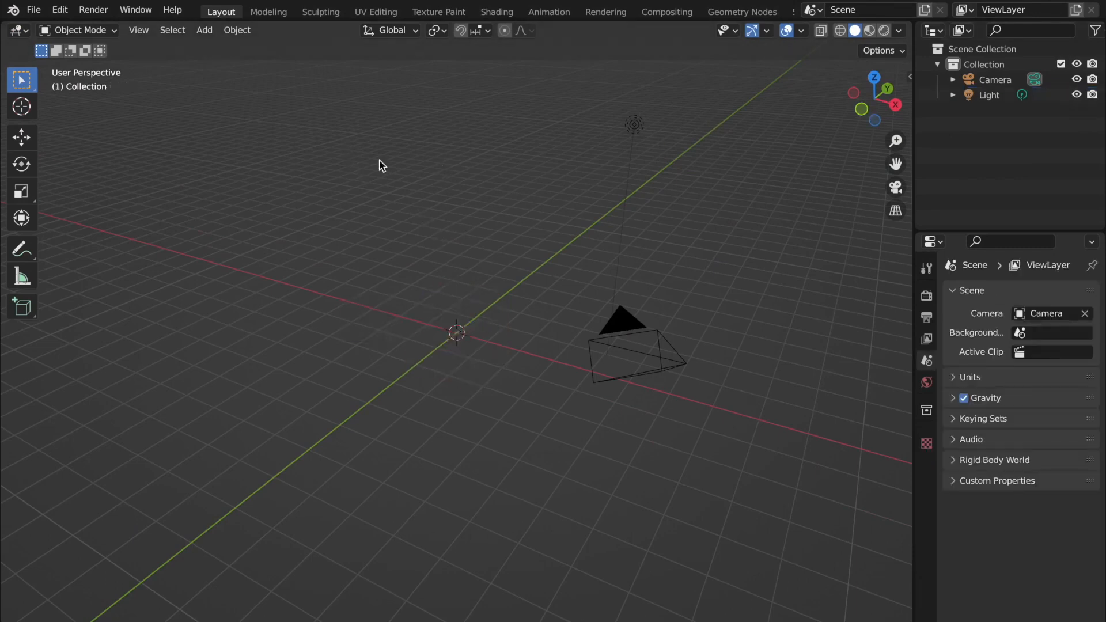
Import result_HD_256.obj from the Desktop folder as a Wavefront (.obj) model
middle_click_drag(195, 132, 121, 127)
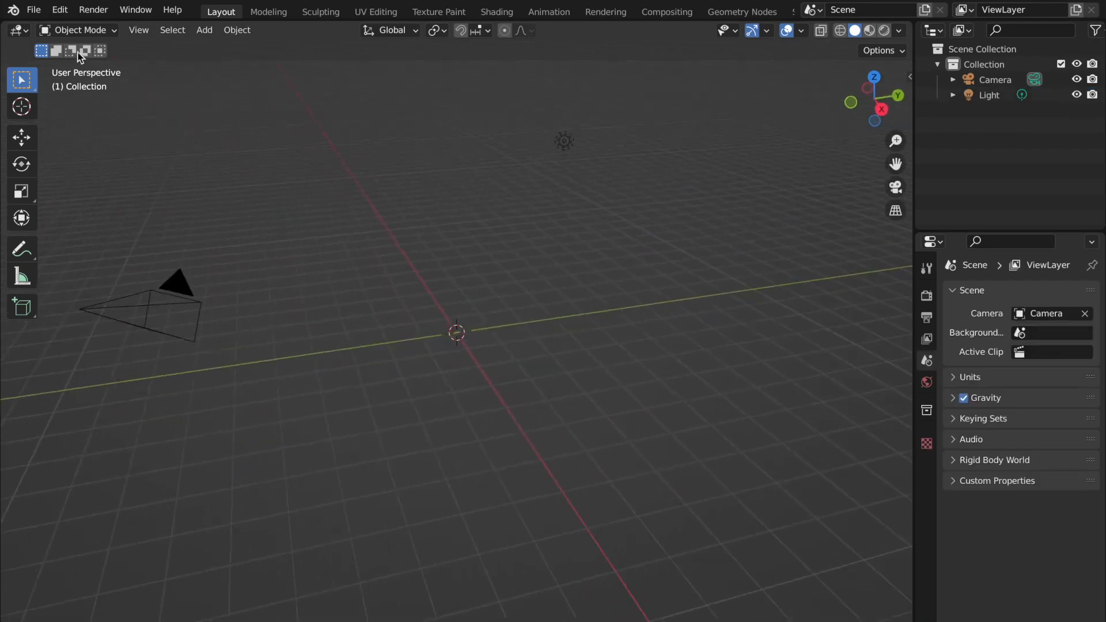
left_click(36, 12)
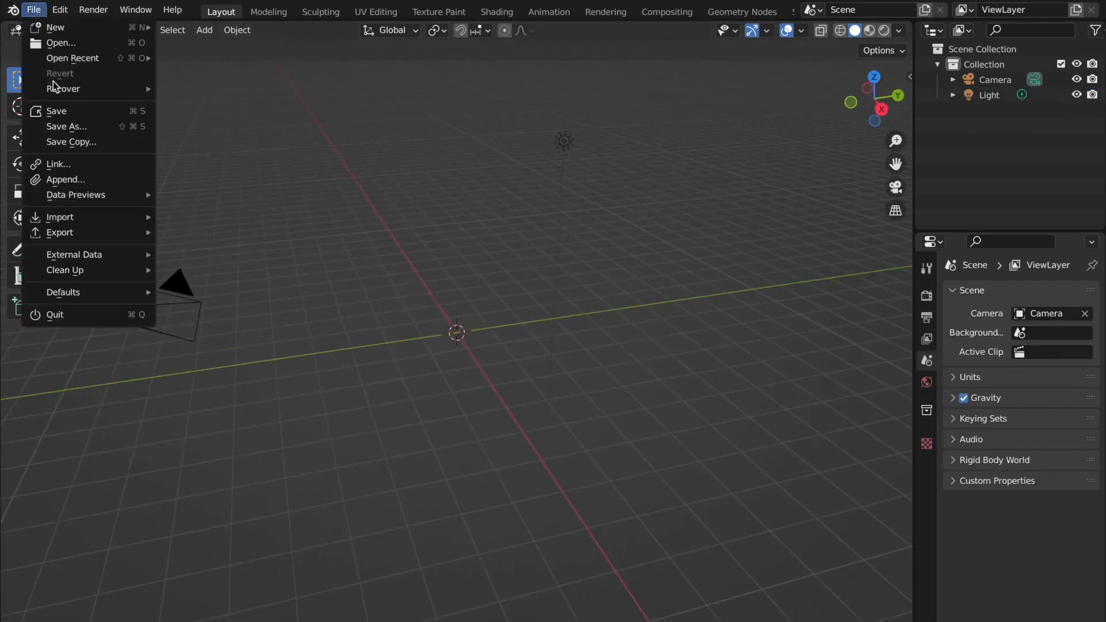
left_click(34, 8)
left_click(33, 8)
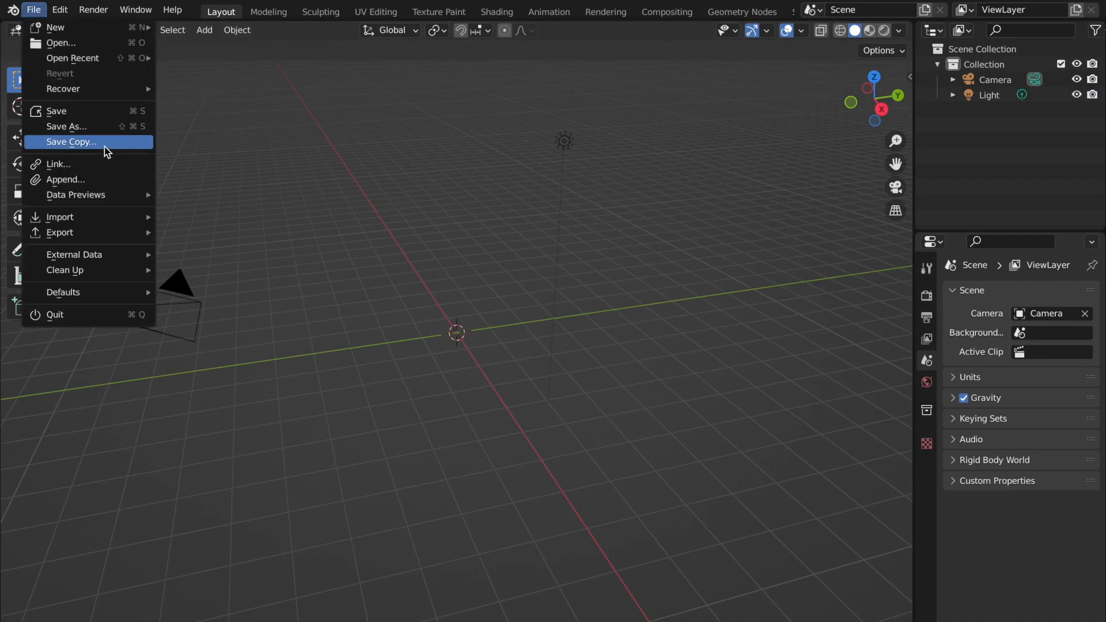
mouse_move(101, 217)
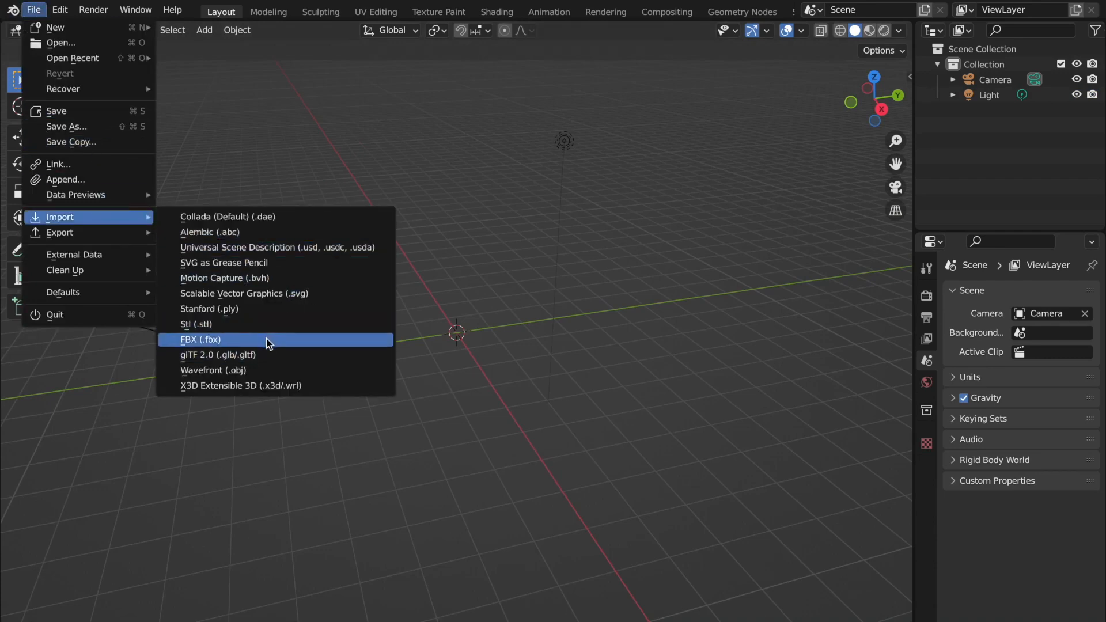
left_click(257, 371)
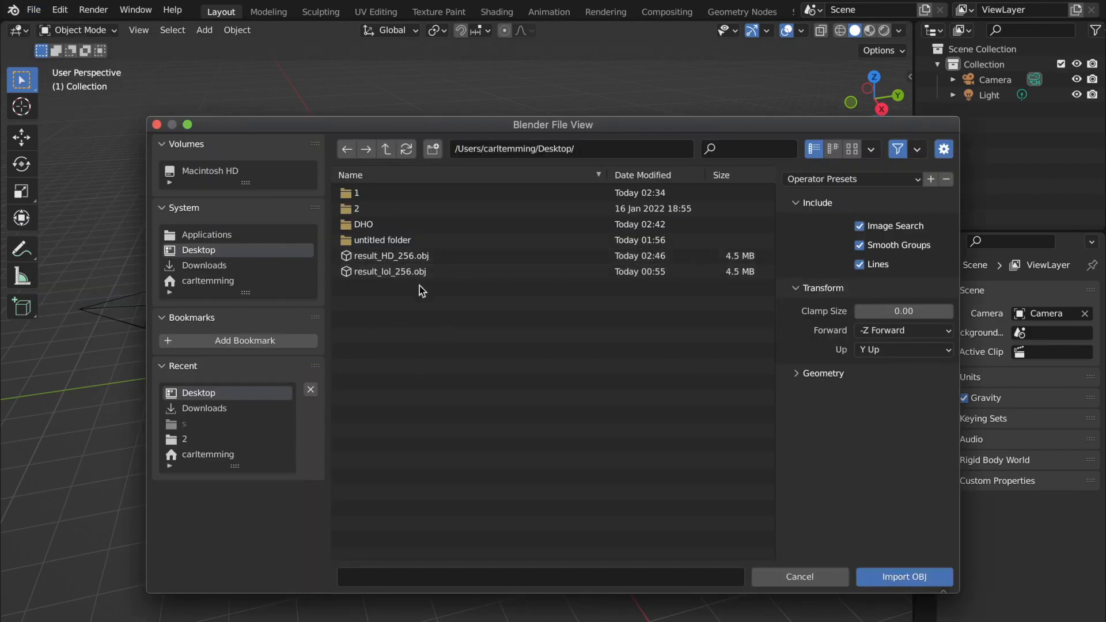
left_click(432, 258)
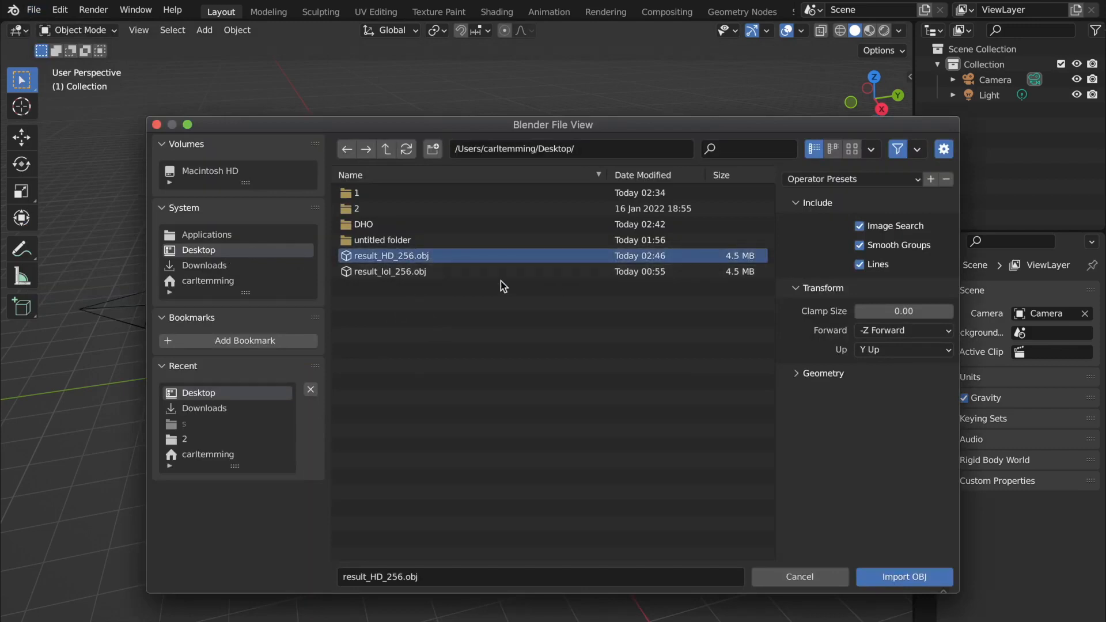
left_click(398, 280)
left_click(412, 258)
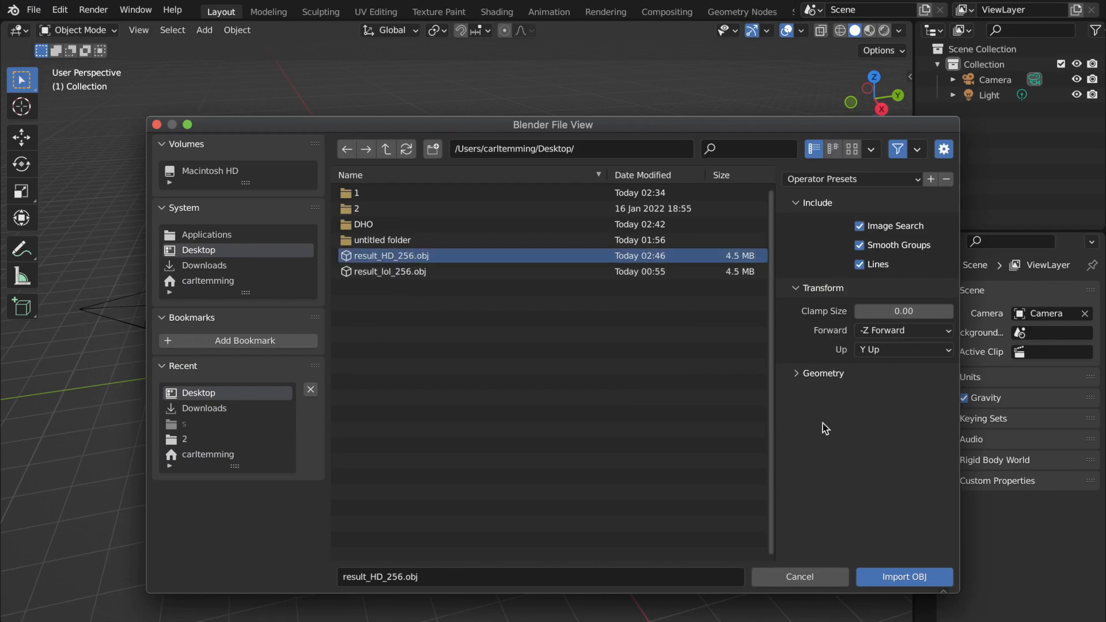
left_click(888, 570)
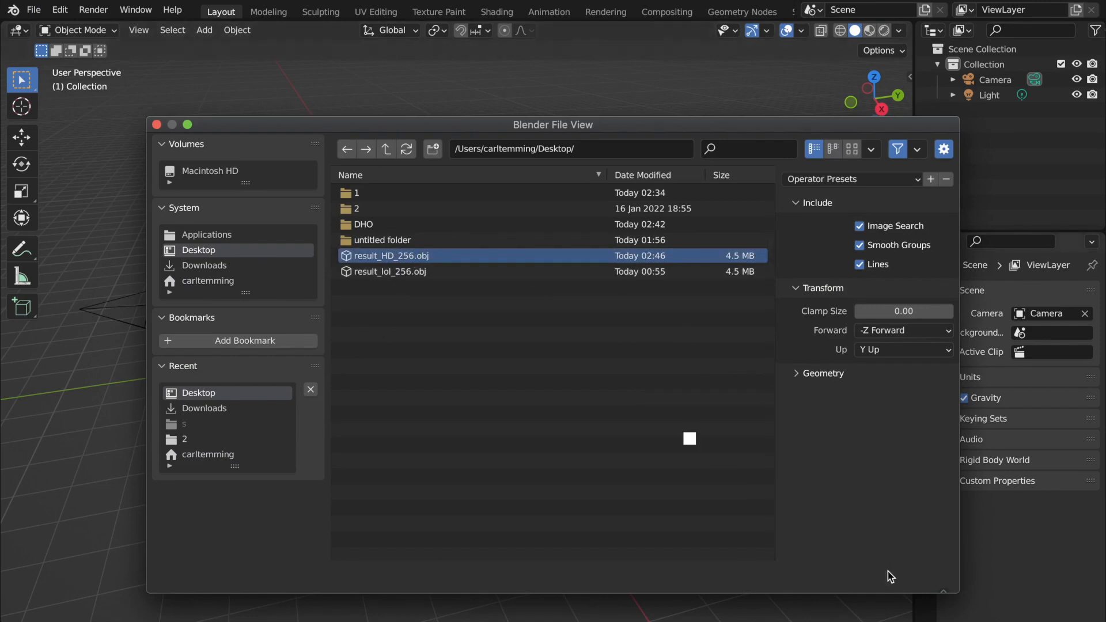
Examine the imported person model from the front, side and back, including its face and clothing detail
scroll(585, 406, "left", 5)
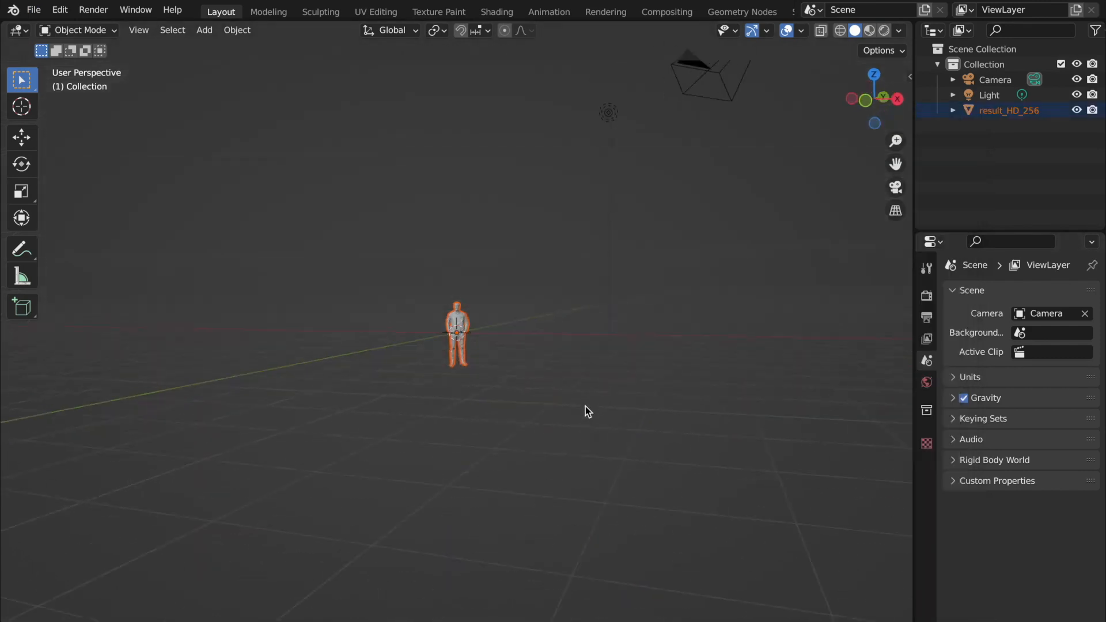
scroll(585, 406, "up", 6)
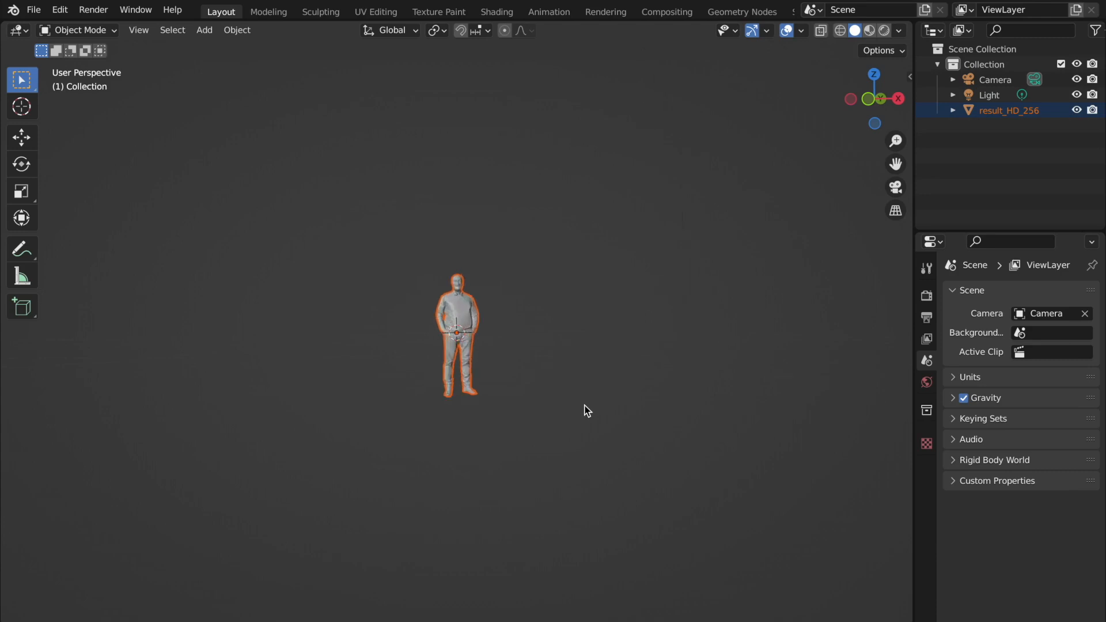
scroll(585, 410, "up", 5)
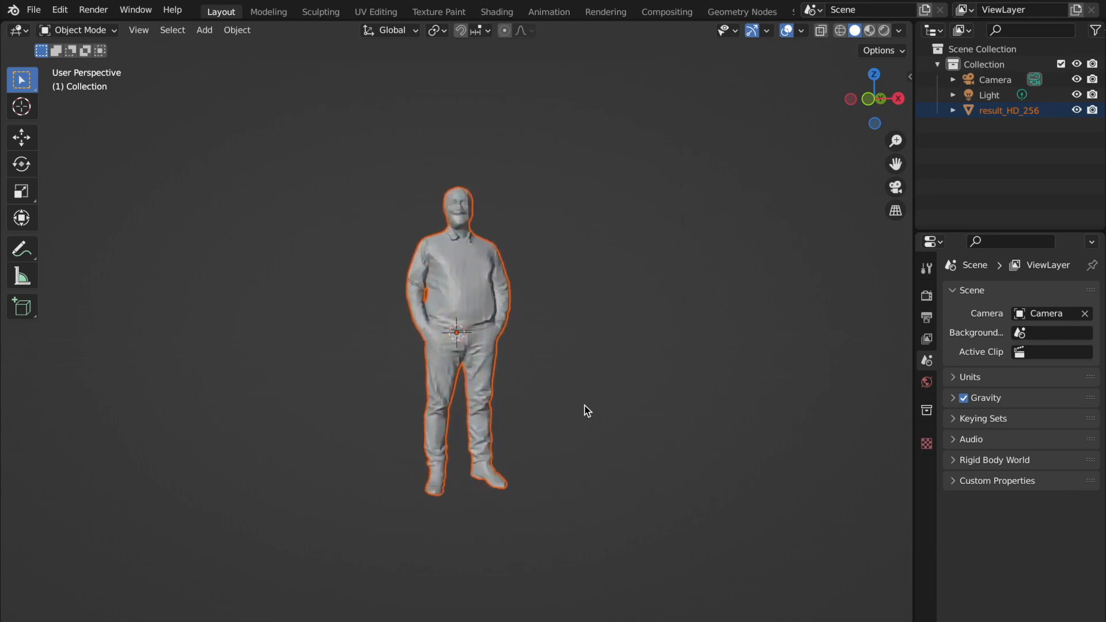
scroll(585, 410, "left", 10)
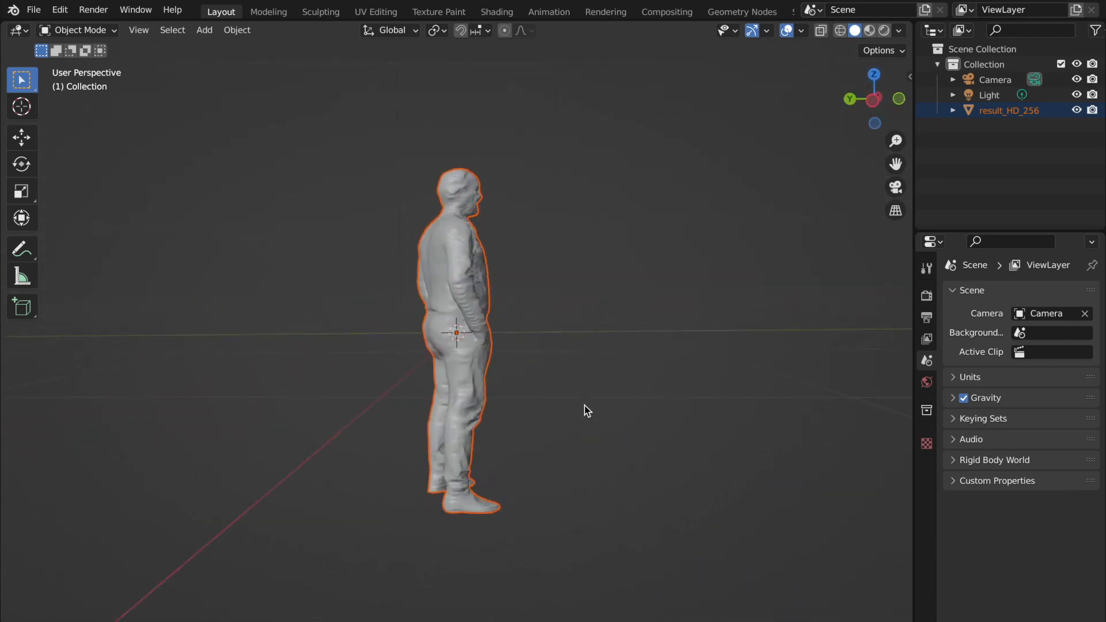
scroll(585, 410, "left", 10)
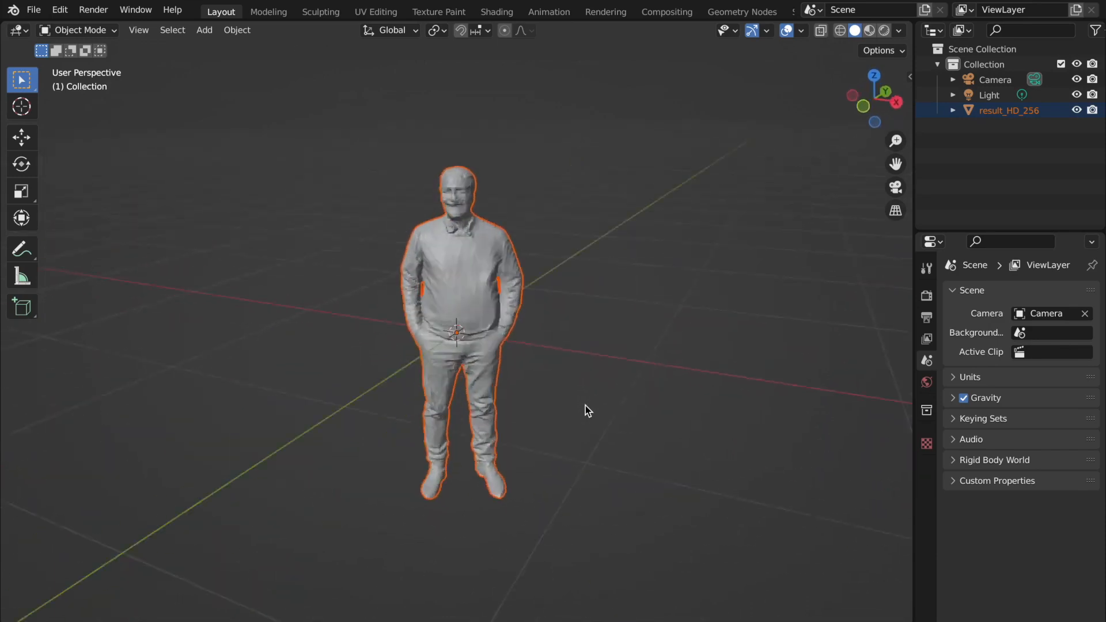
scroll(585, 406, "left", 10)
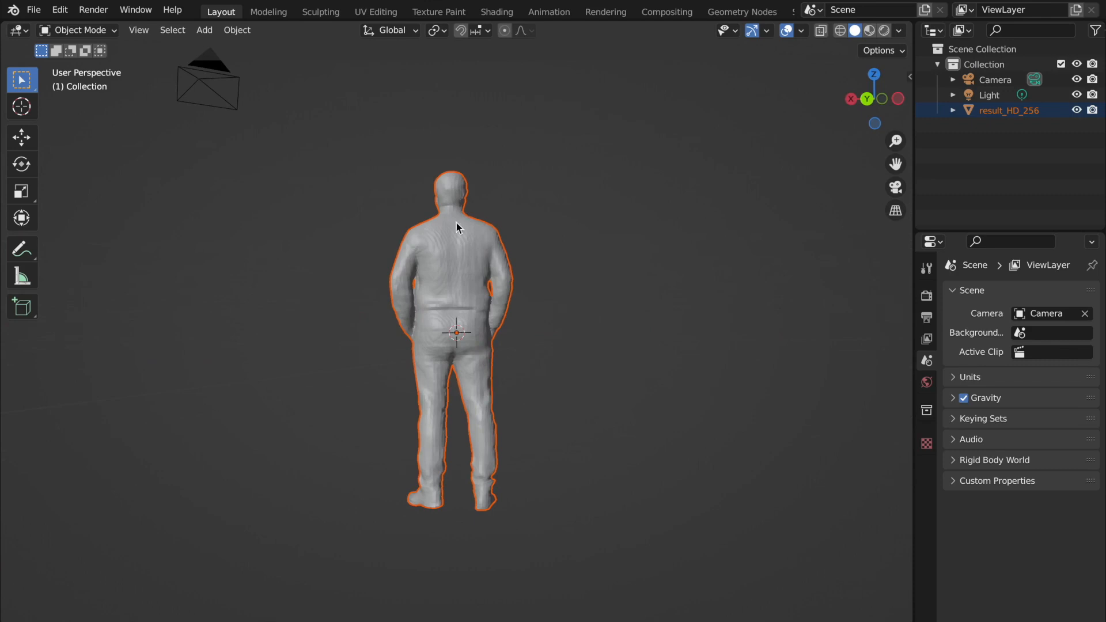
scroll(482, 314, "left", 10)
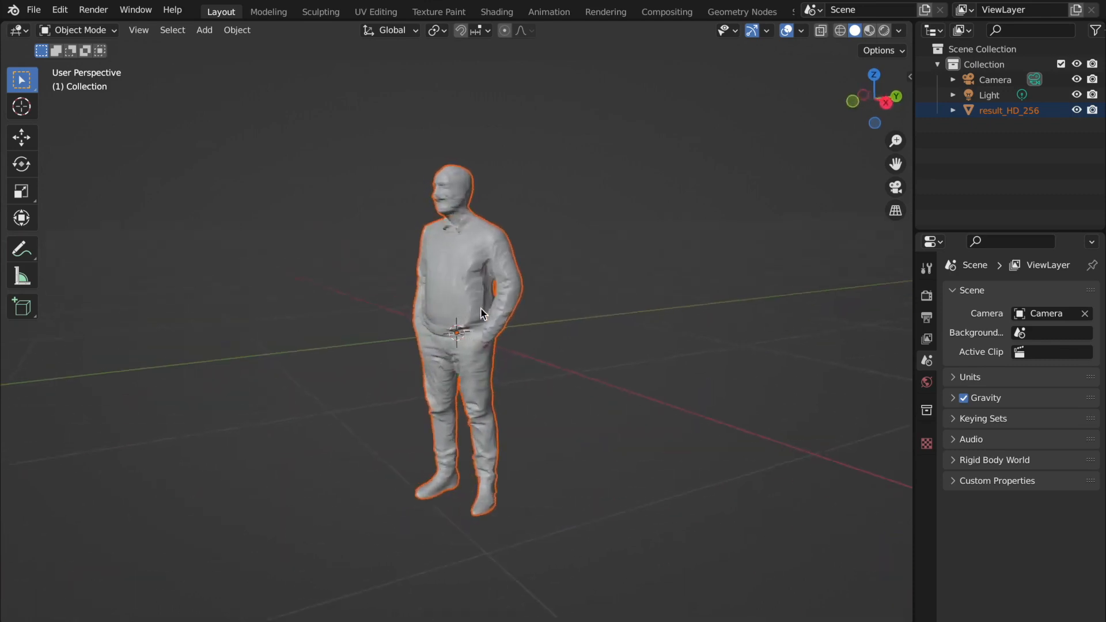
scroll(482, 314, "left", 10)
scroll(481, 311, "up", 3)
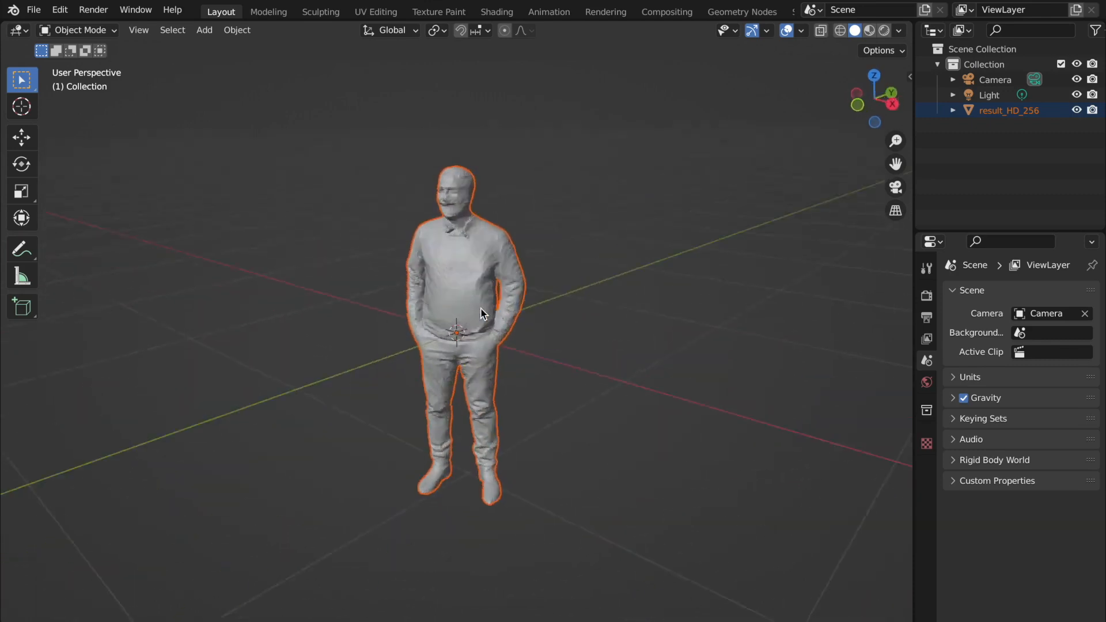
scroll(475, 315, "left", 10)
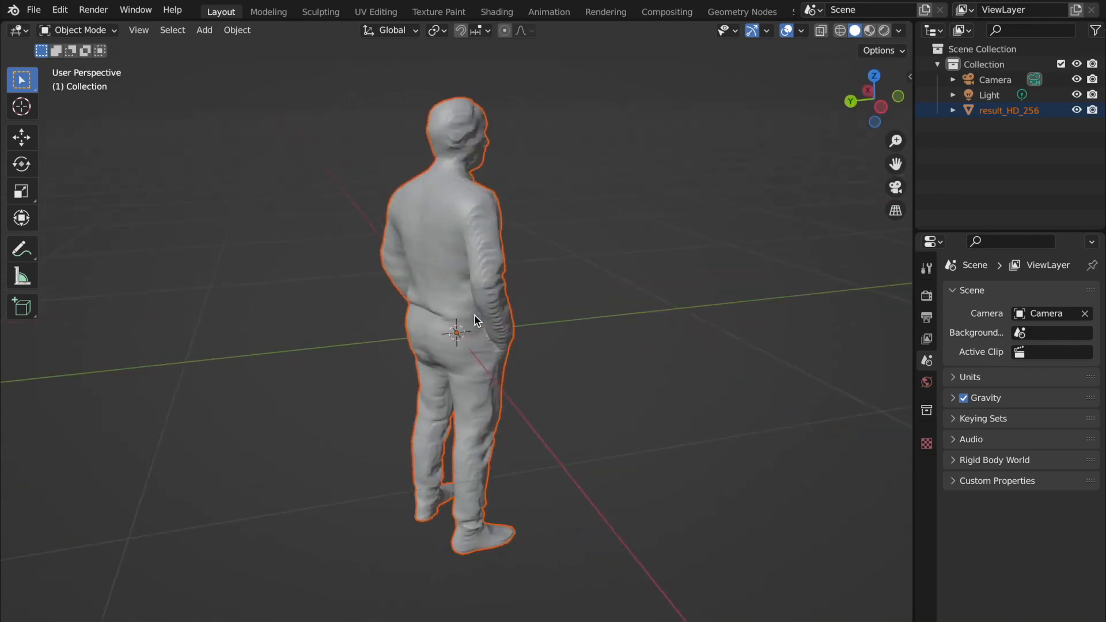
scroll(475, 316, "right", 10)
scroll(475, 316, "right", 4)
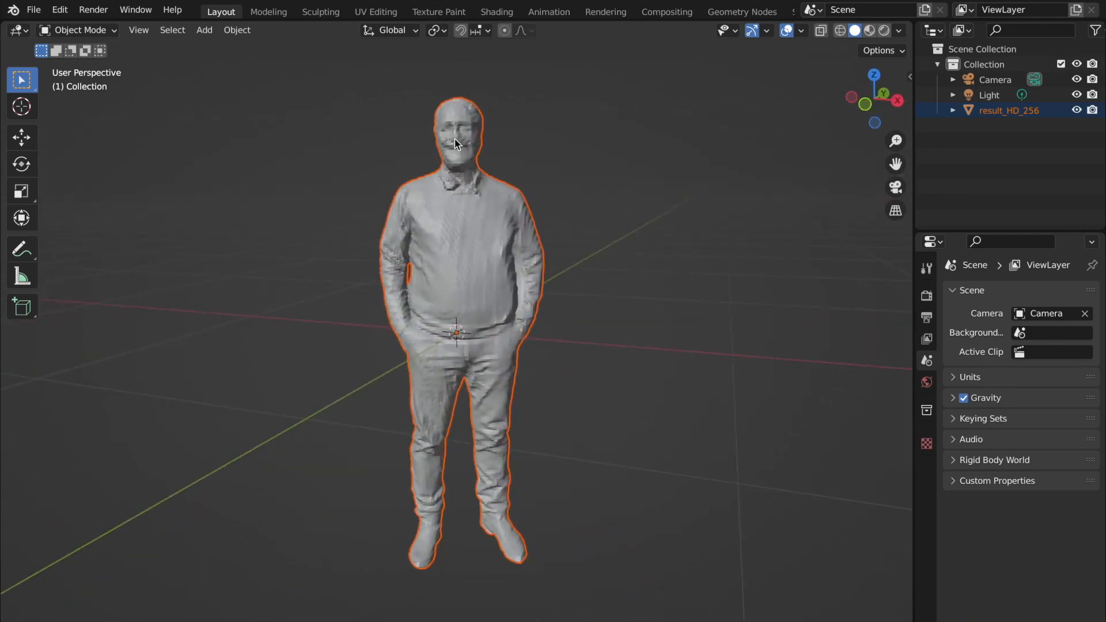
scroll(441, 185, "down", 3)
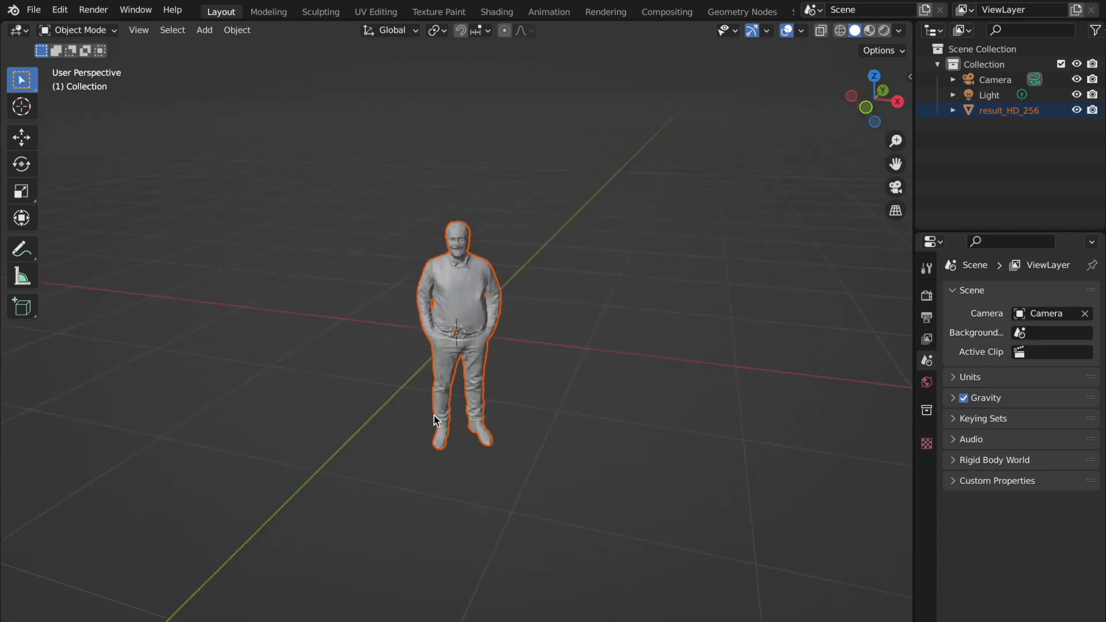
Make the imported person model the active object and enter Edit Mode on its mesh
left_click(111, 32)
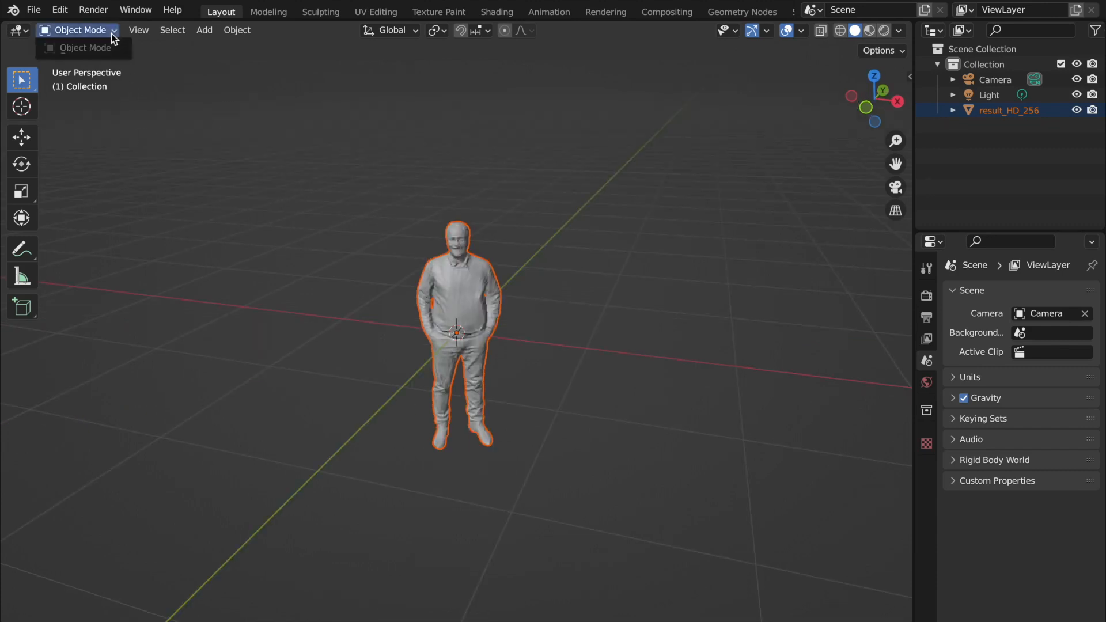
scroll(403, 248, "down", 2)
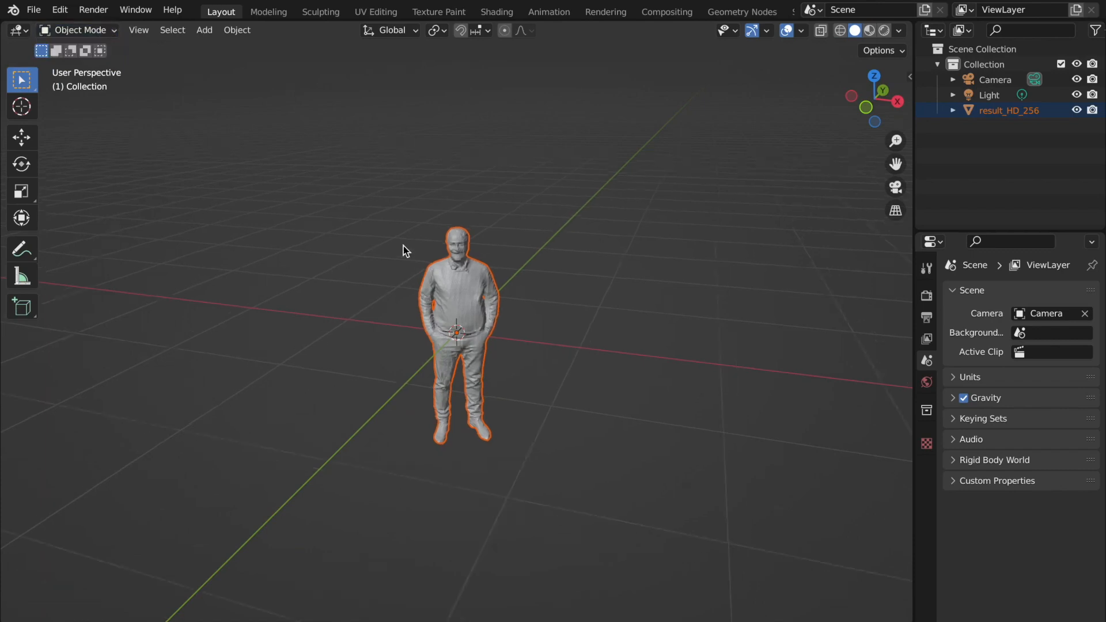
left_click(456, 256)
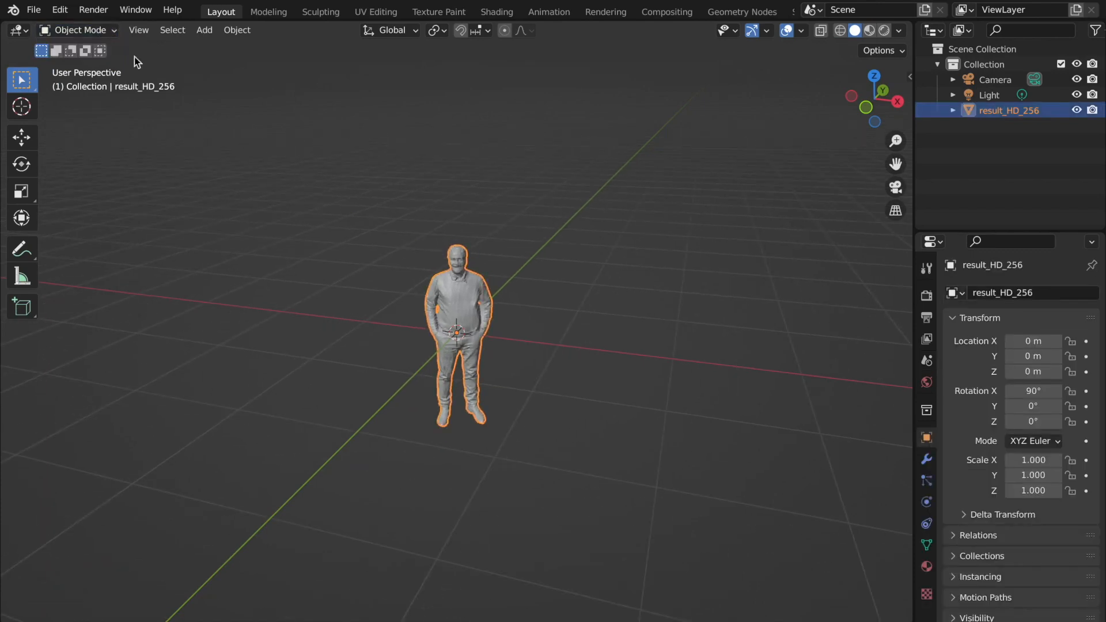
left_click(111, 29)
left_click(106, 62)
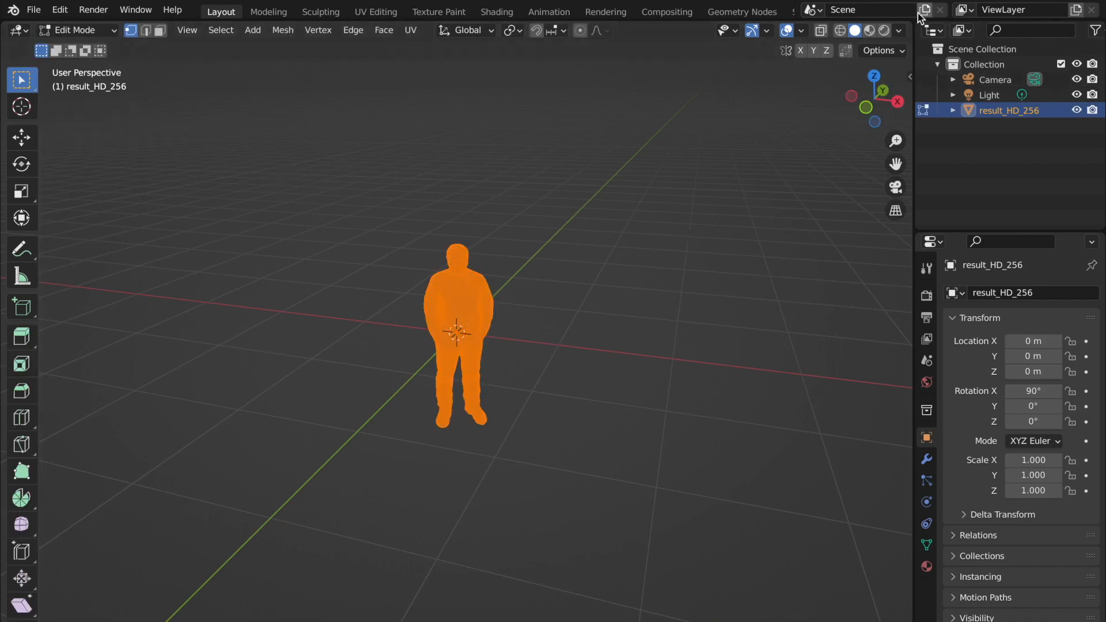
Shrink the outliner to a thin strip above the viewport and split the 3D viewport into two side-by-side views
mouse_move(914, 22)
left_mouse_down()
mouse_move(883, 28)
mouse_move(931, 32)
left_mouse_up()
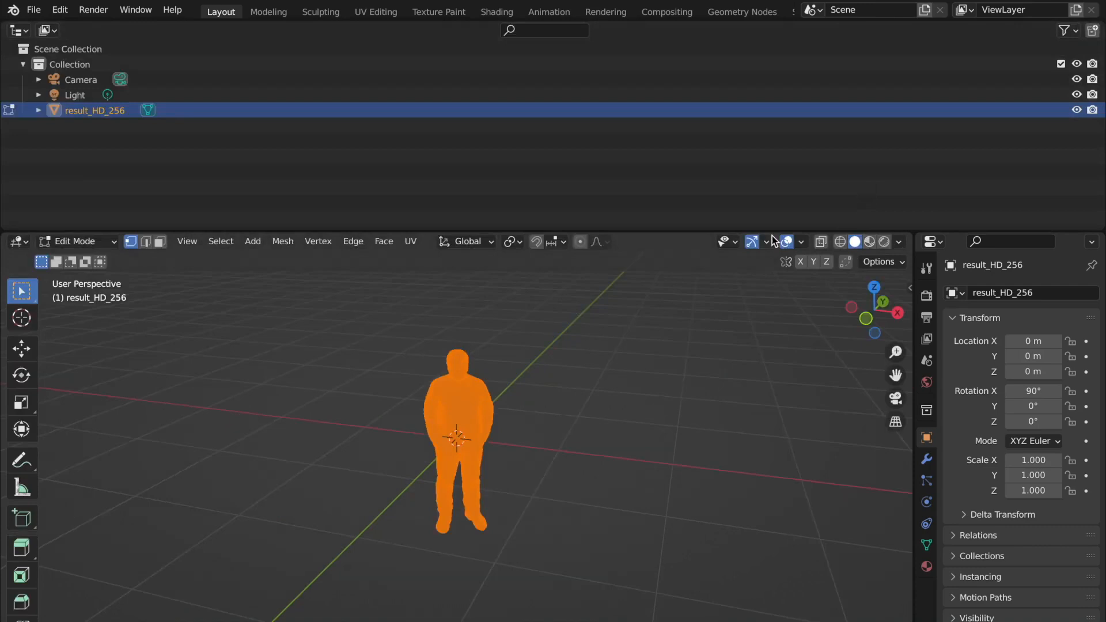
left_click_drag(703, 231, 714, 37)
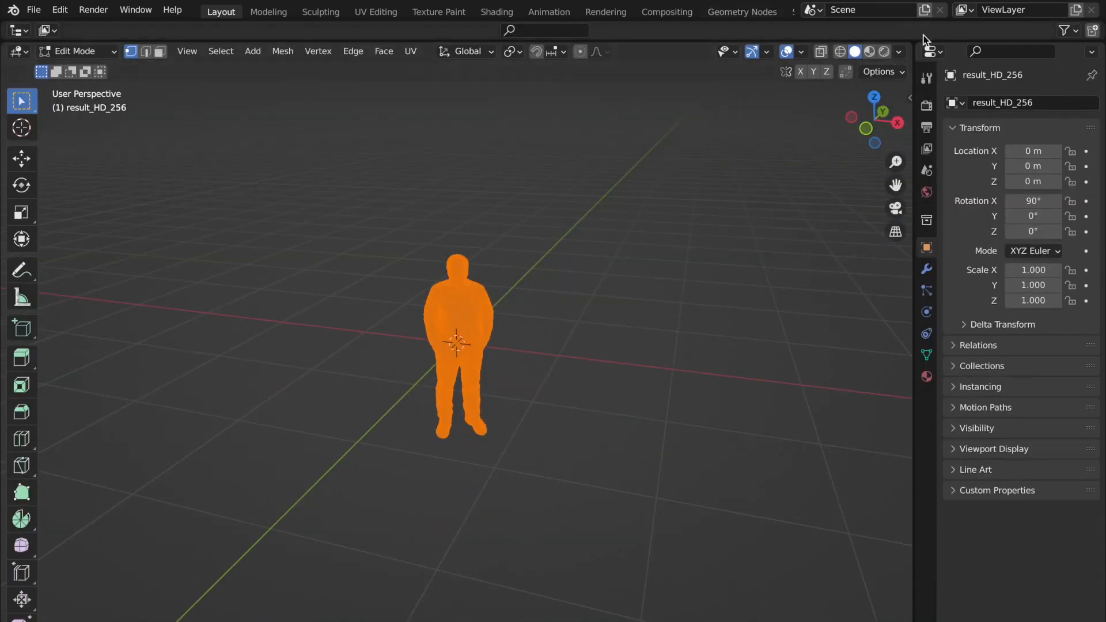
left_click_drag(912, 44, 475, 149)
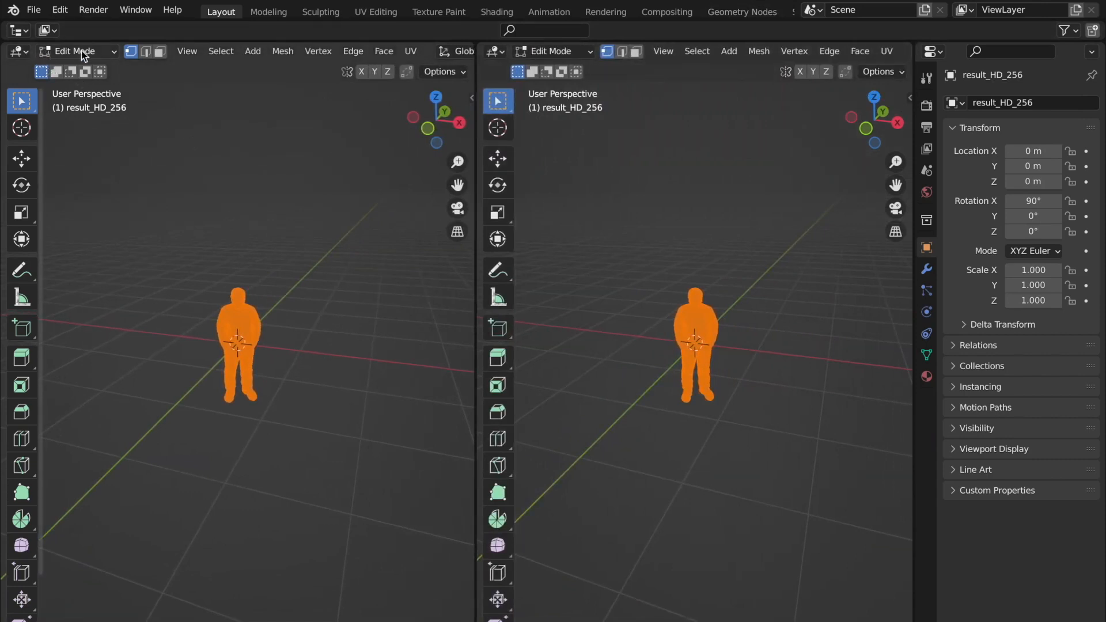
Change the left 3D view to a UV Editor and open d.jpeg from the Desktop folder in it
left_click(25, 54)
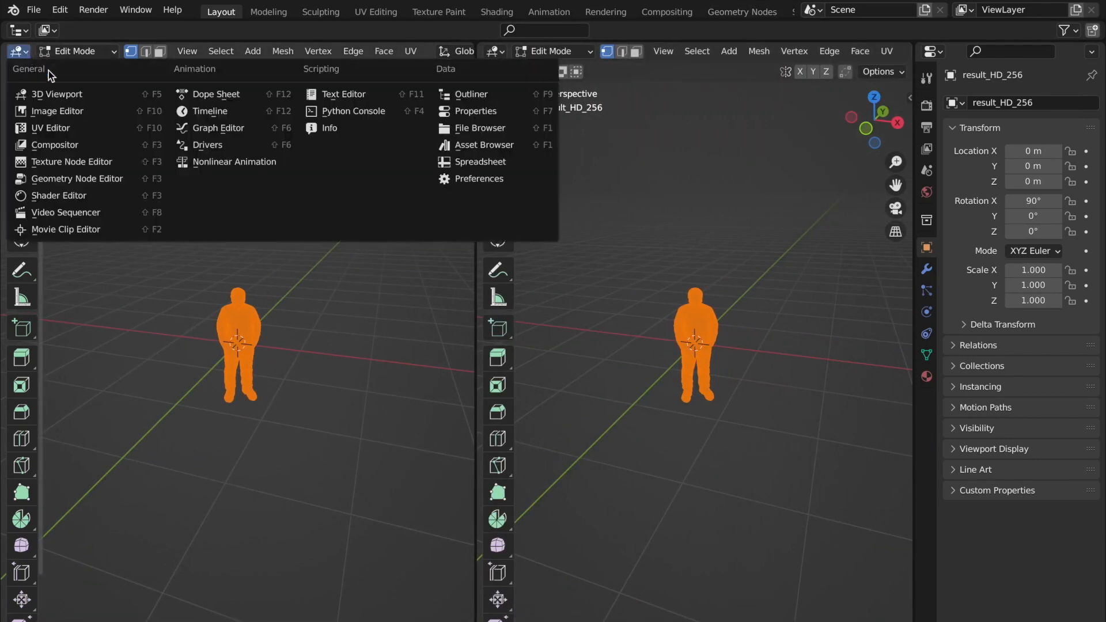
left_click(58, 132)
scroll(266, 329, "up", 2)
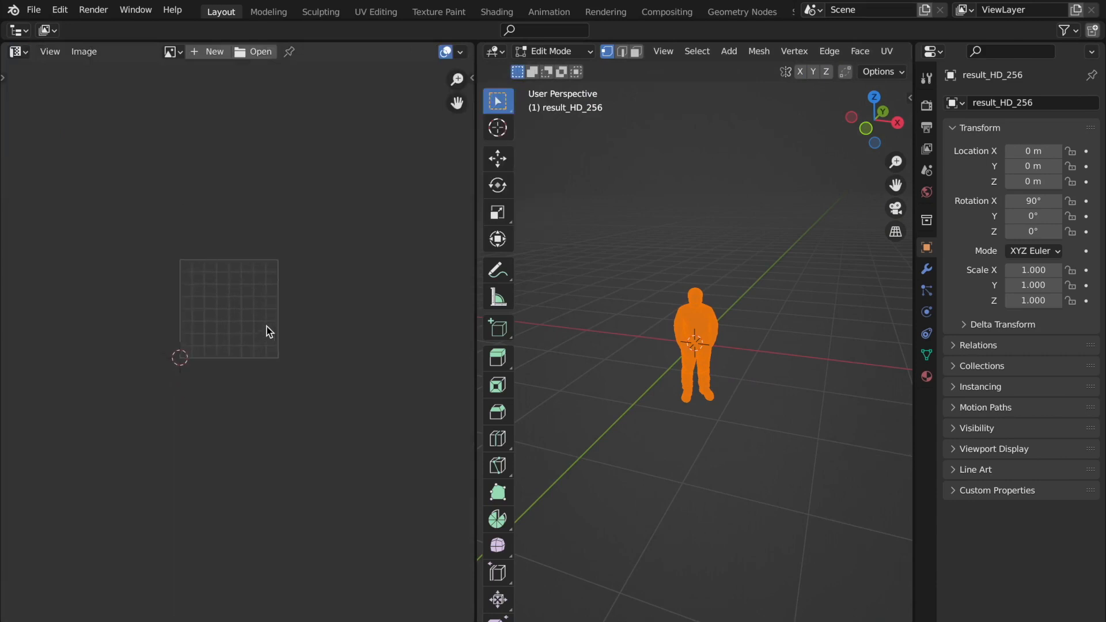
left_click(256, 51)
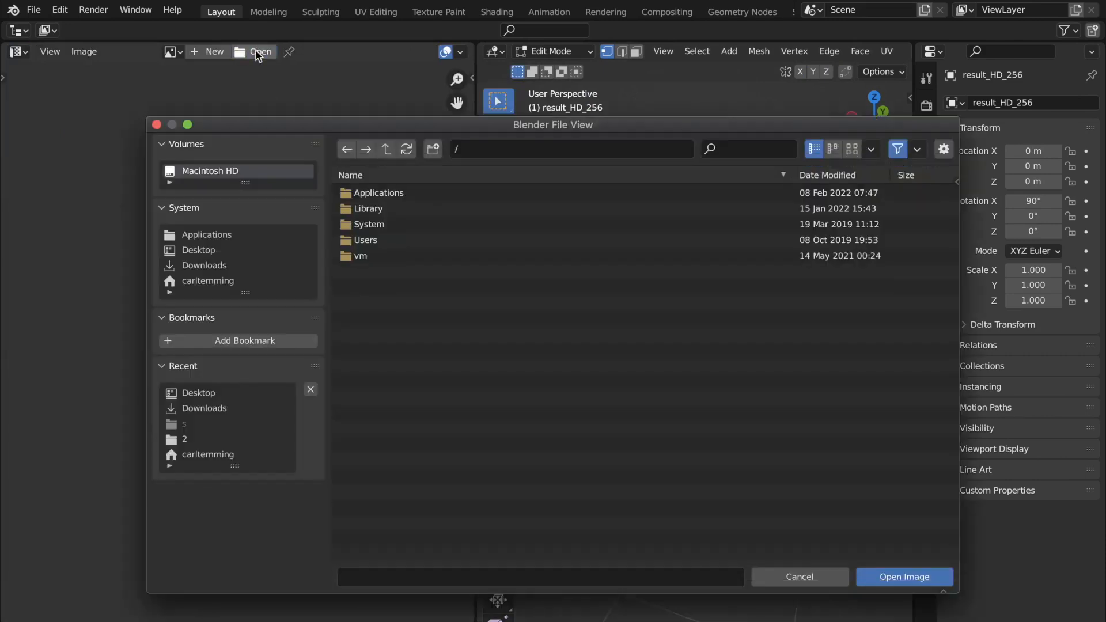
left_click(222, 252)
left_click(381, 257)
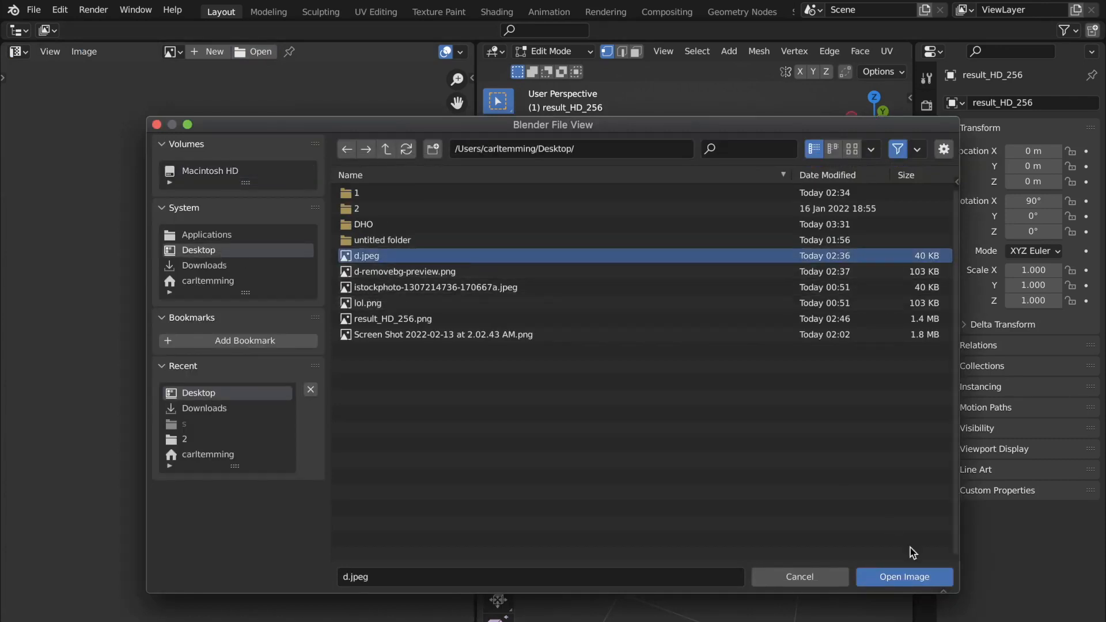
left_click(900, 576)
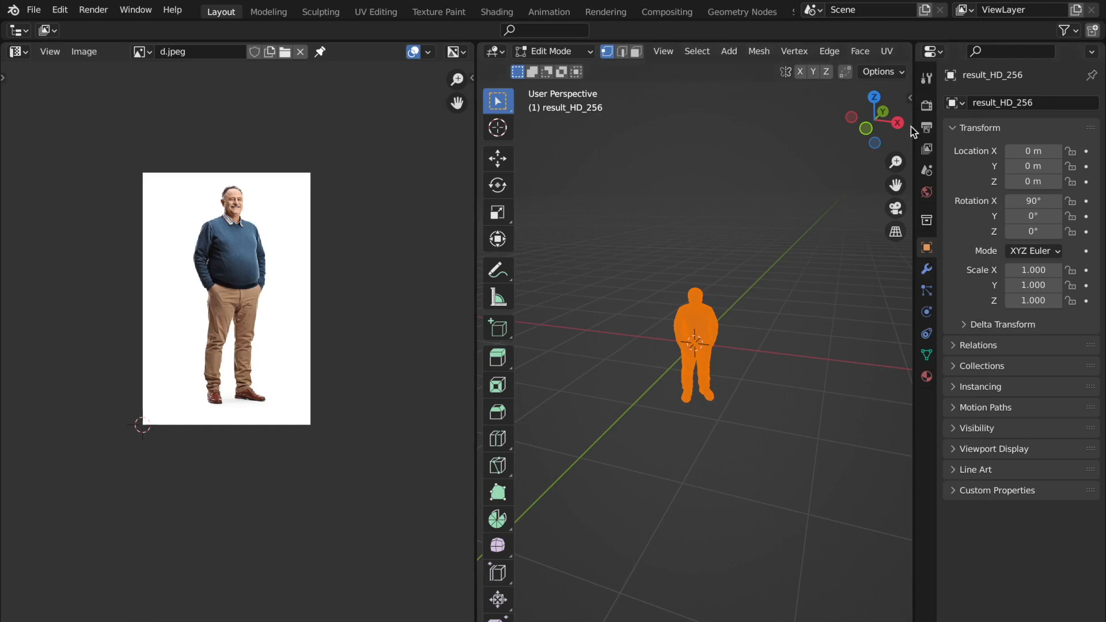
Unwrap the whole person mesh with Project from View, using the front orthographic view
scroll(734, 338, "up", 2)
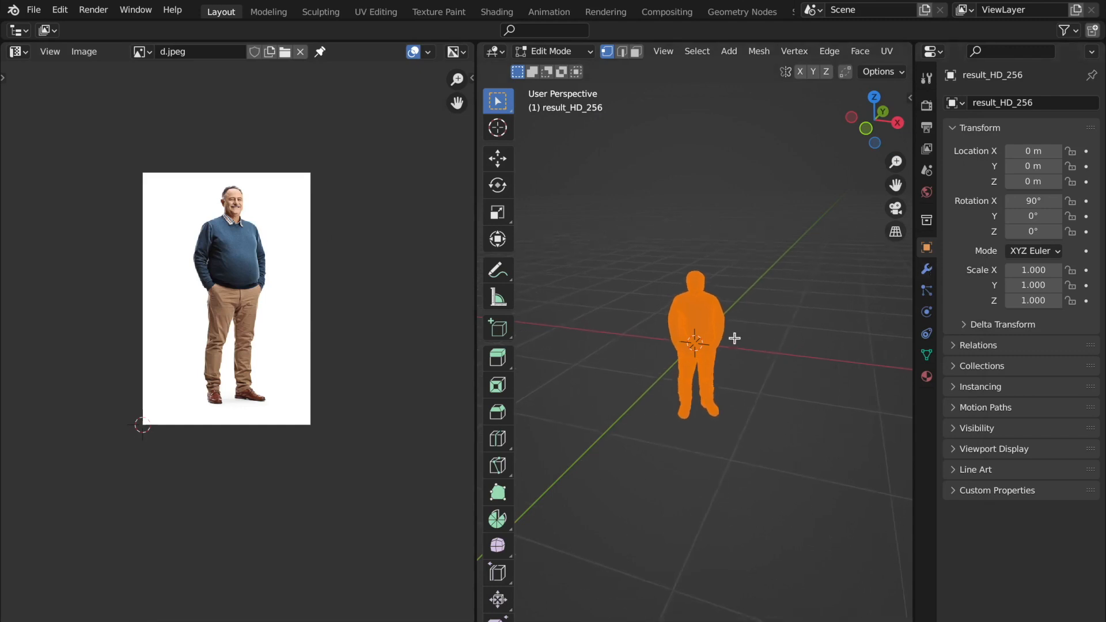
left_click(867, 129)
scroll(702, 292, "up", 2)
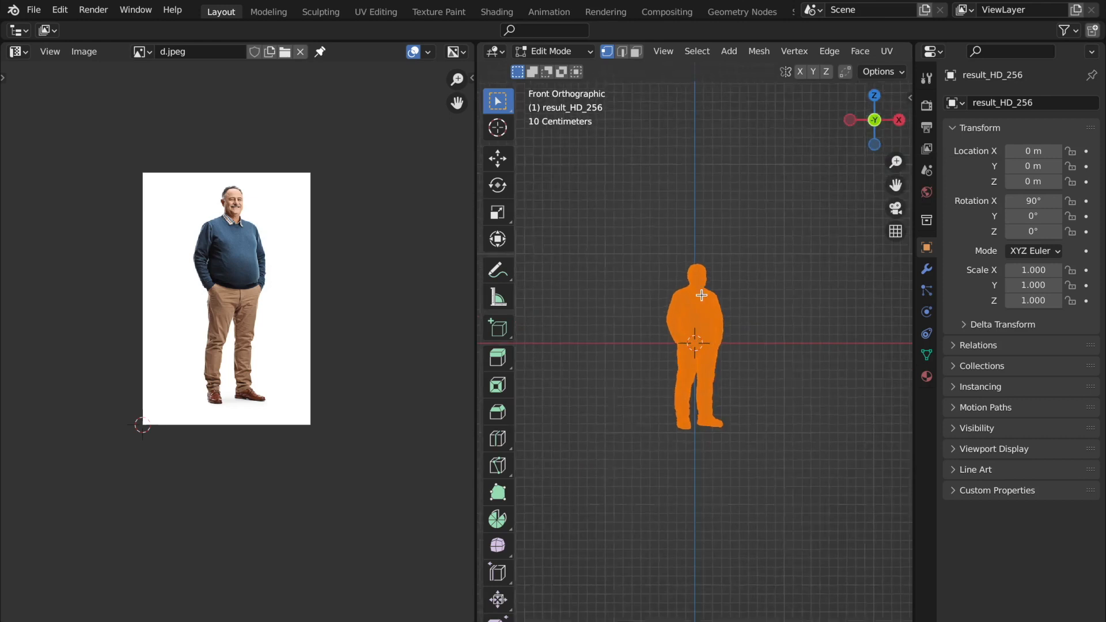
left_click(886, 51)
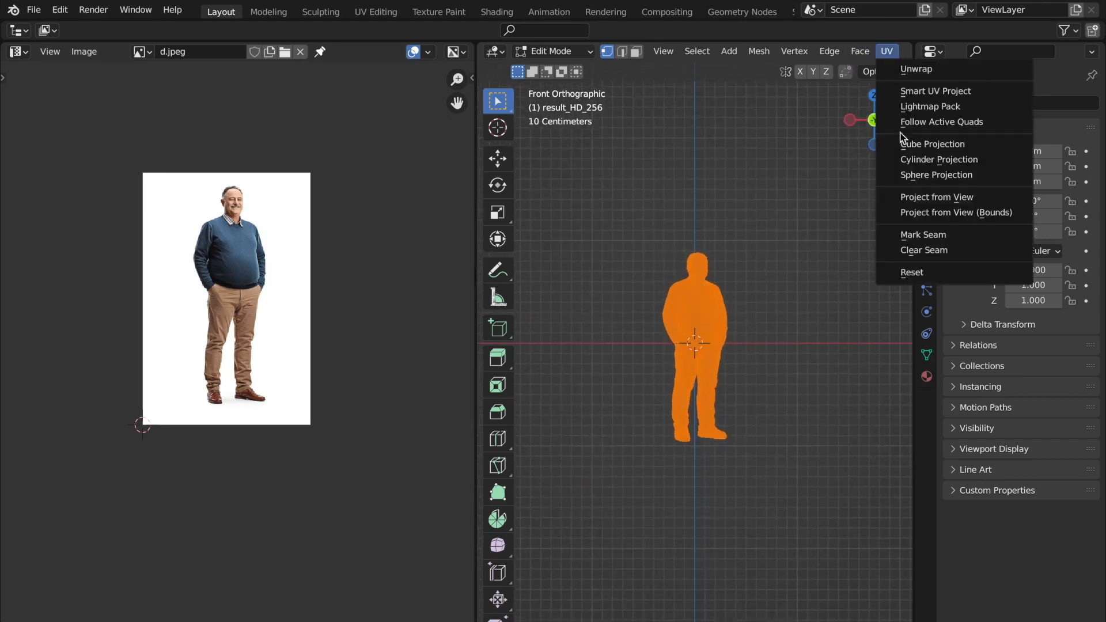
left_click(916, 198)
Scale the projected UVs vertically and horizontally and move them so they cover the man's silhouette in the photo
scroll(179, 276, "up", 2)
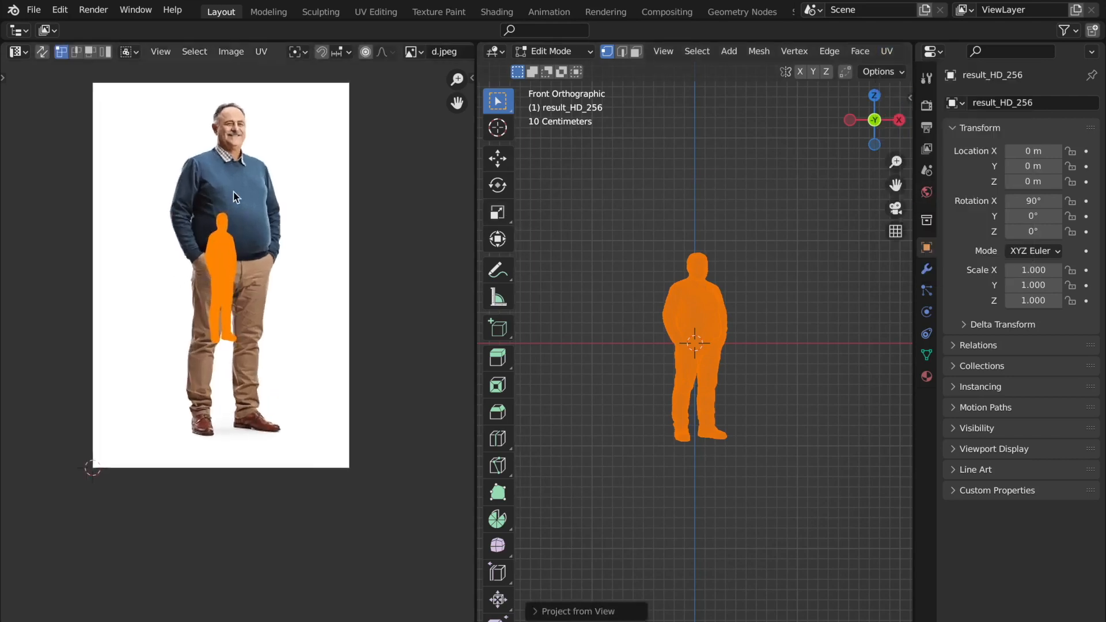
scroll(233, 197, "down", 1)
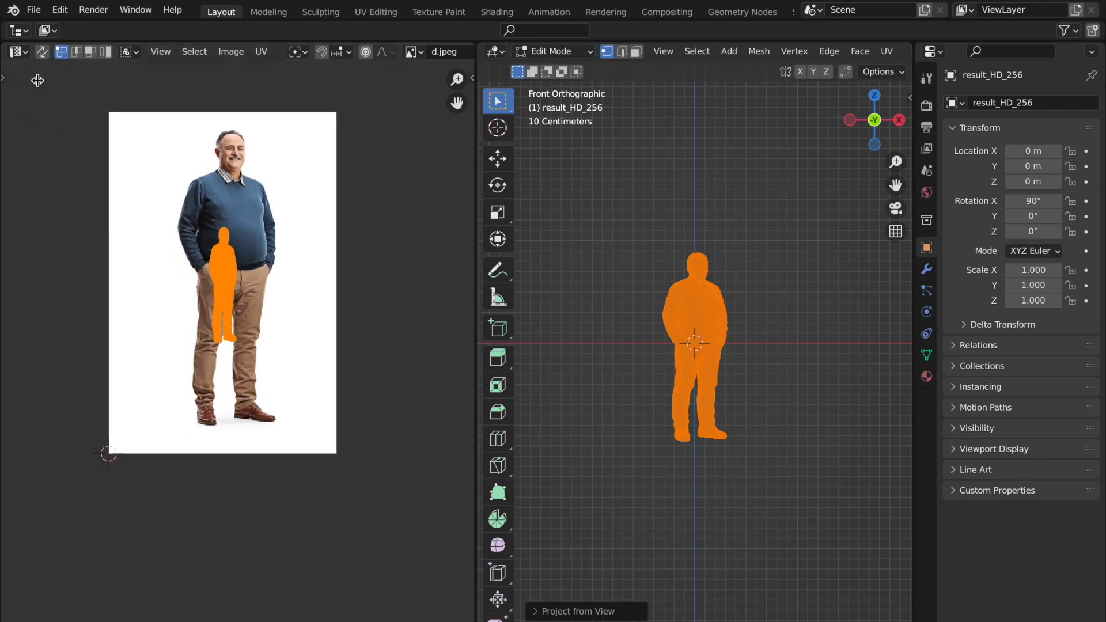
left_click(5, 78)
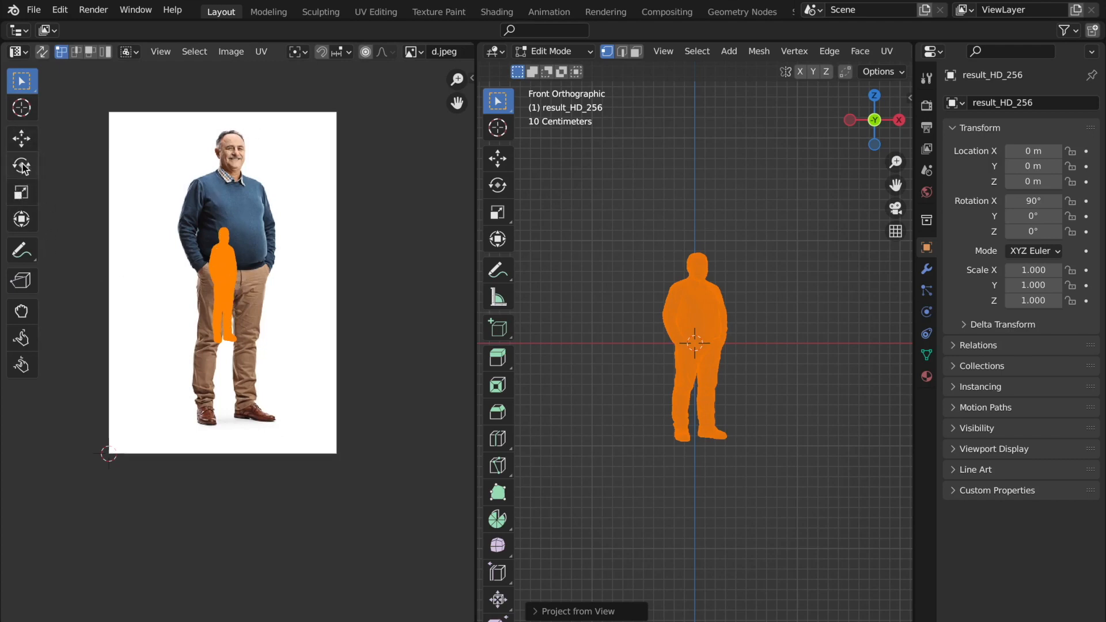
left_click(21, 192)
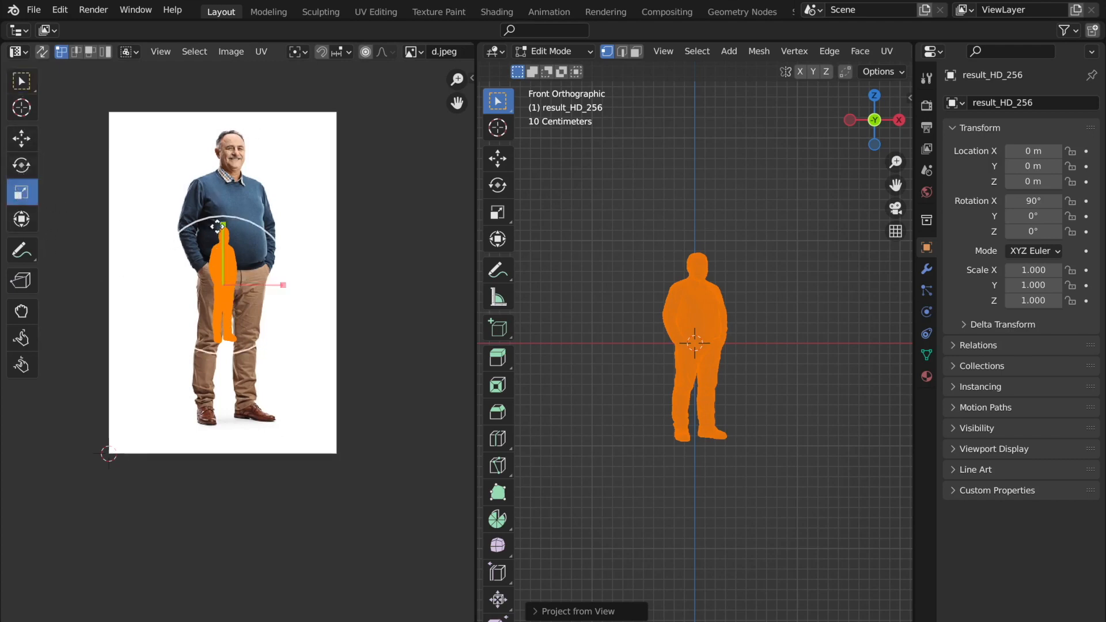
left_click_drag(219, 225, 222, 164)
left_click_drag(283, 285, 346, 284)
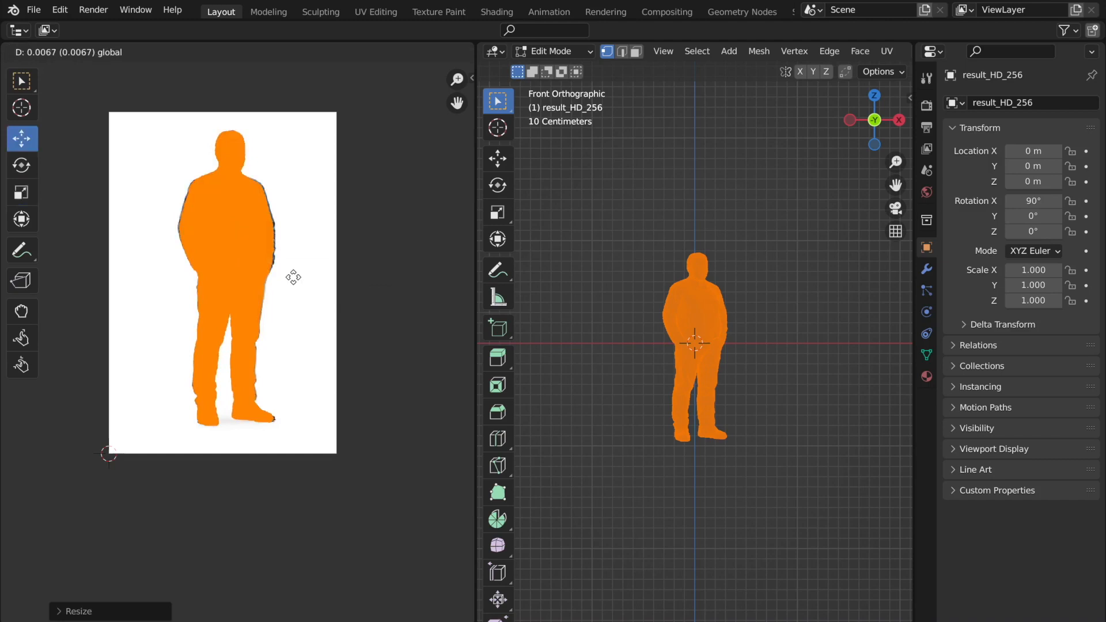
left_click_drag(293, 278, 294, 278)
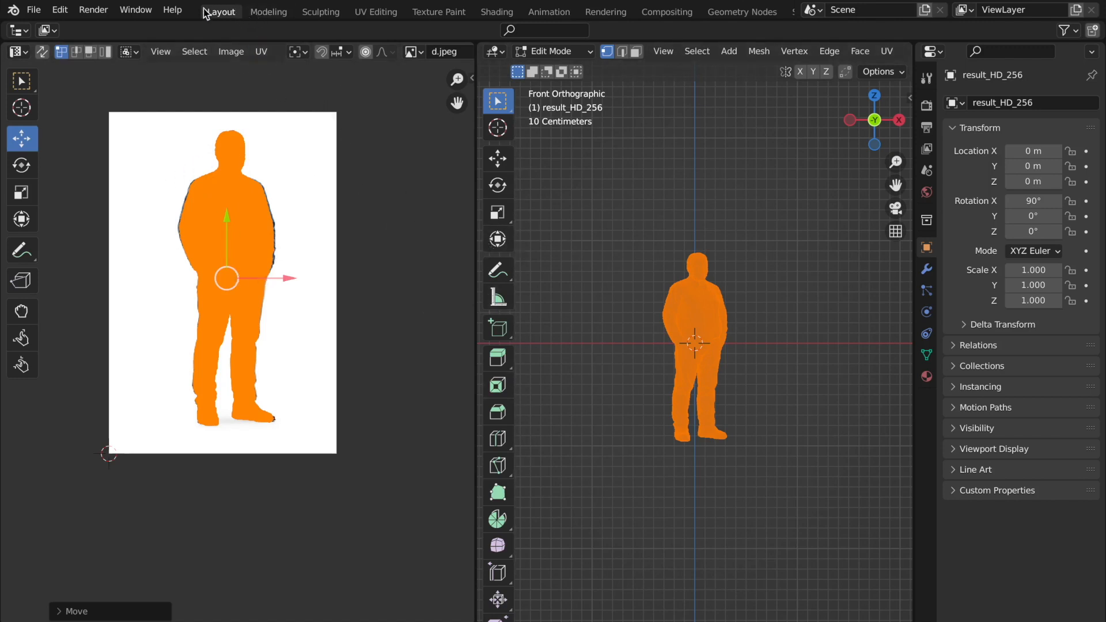
left_click(262, 12)
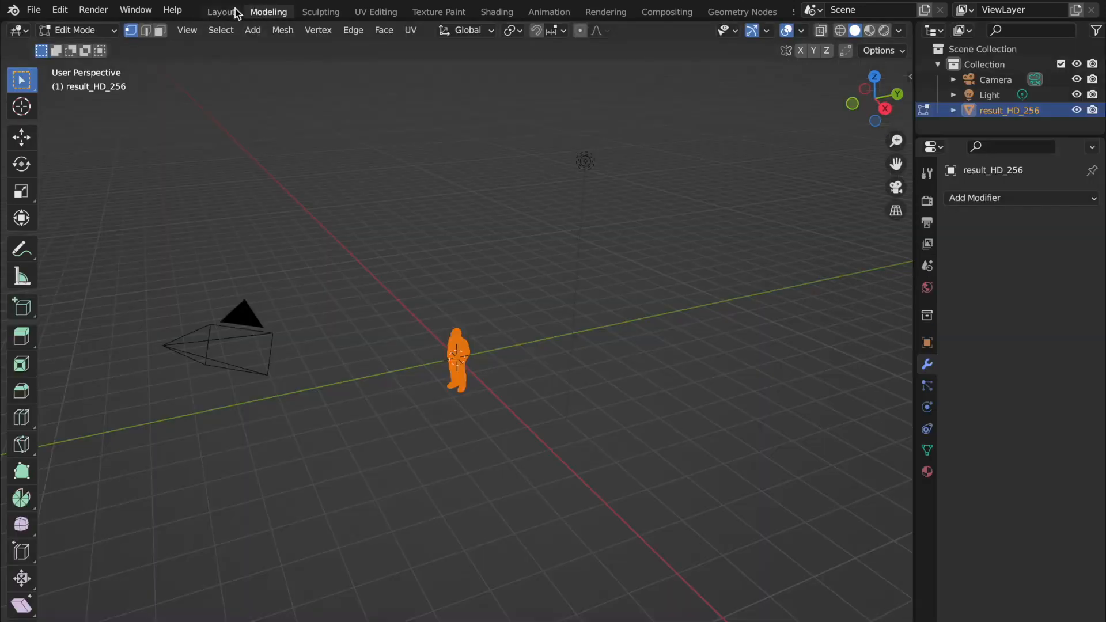
left_click(228, 13)
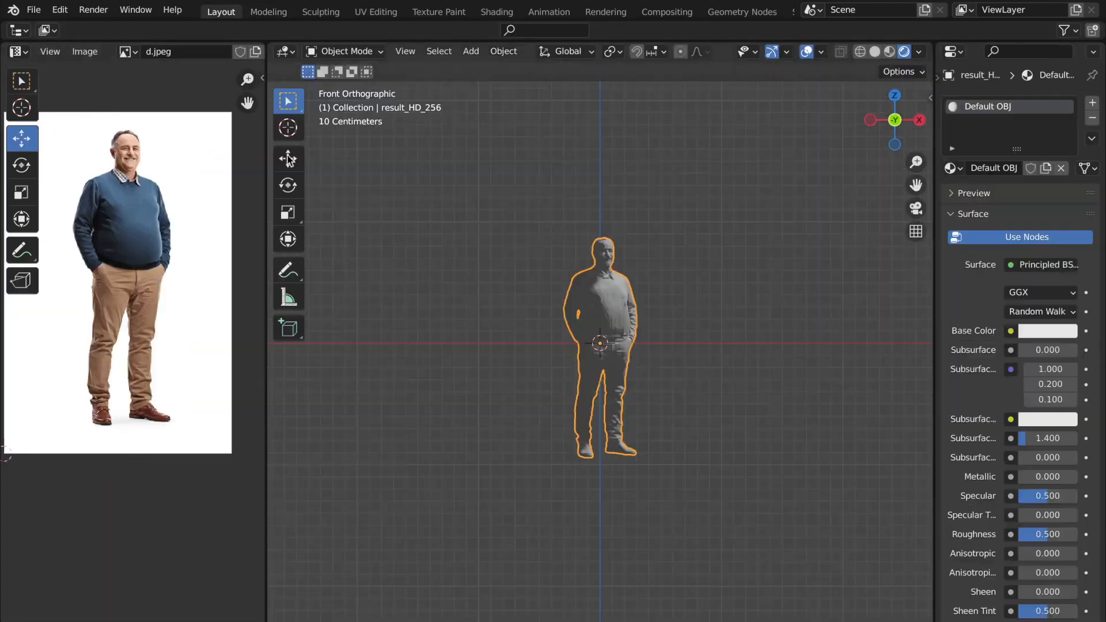
Widen the image editor area, change it to a Shader Editor, and collapse its sidebar to show the Default OBJ nodes
left_click_drag(266, 192, 395, 190)
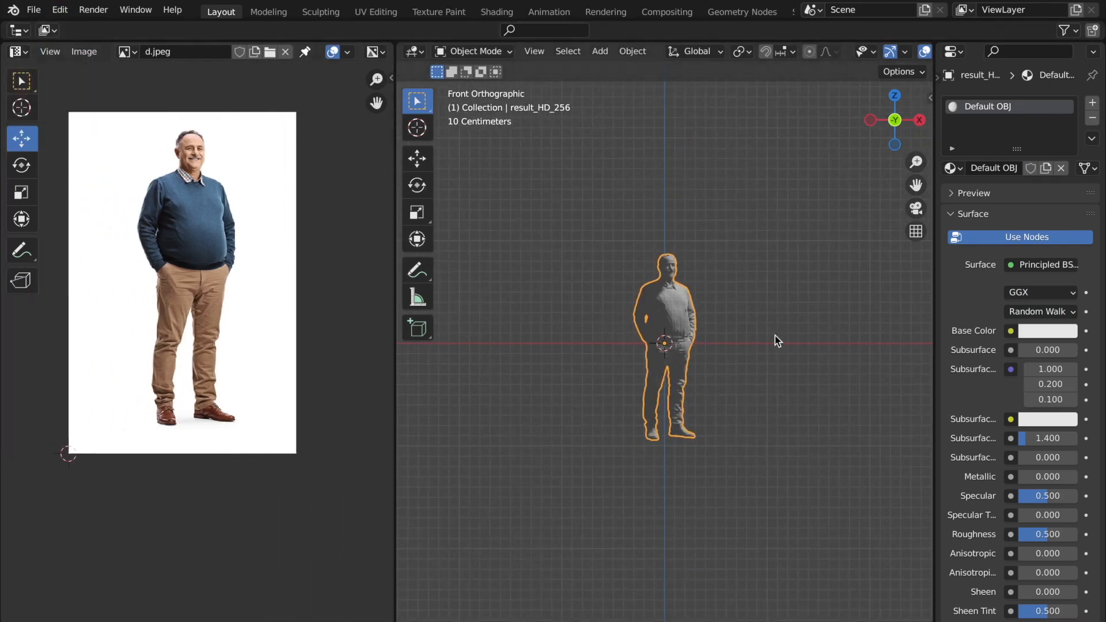
left_click(20, 52)
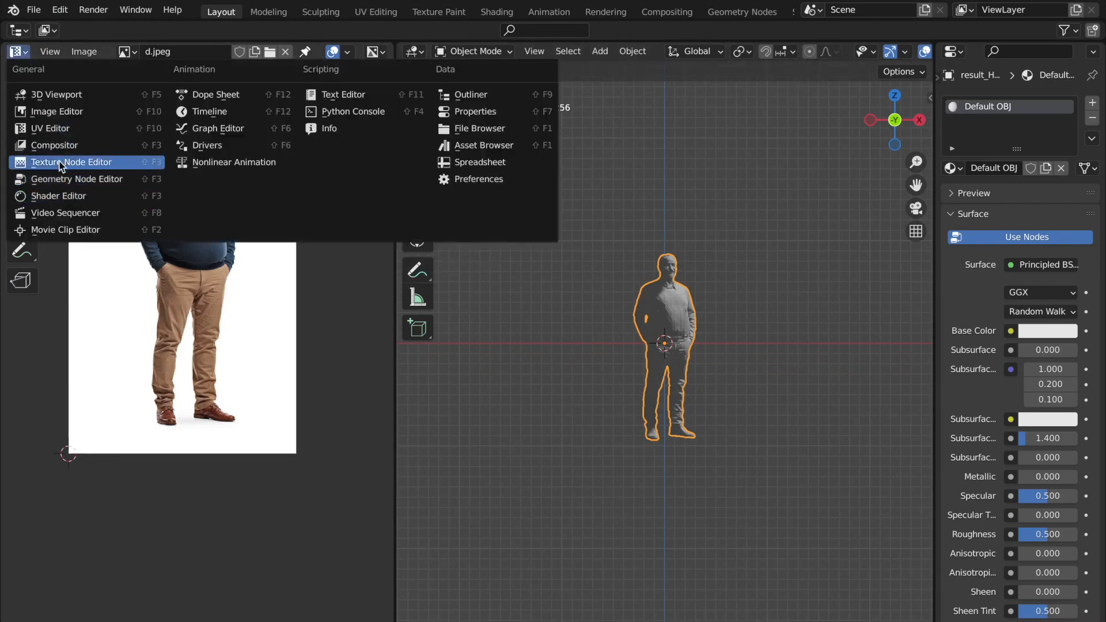
left_click(56, 197)
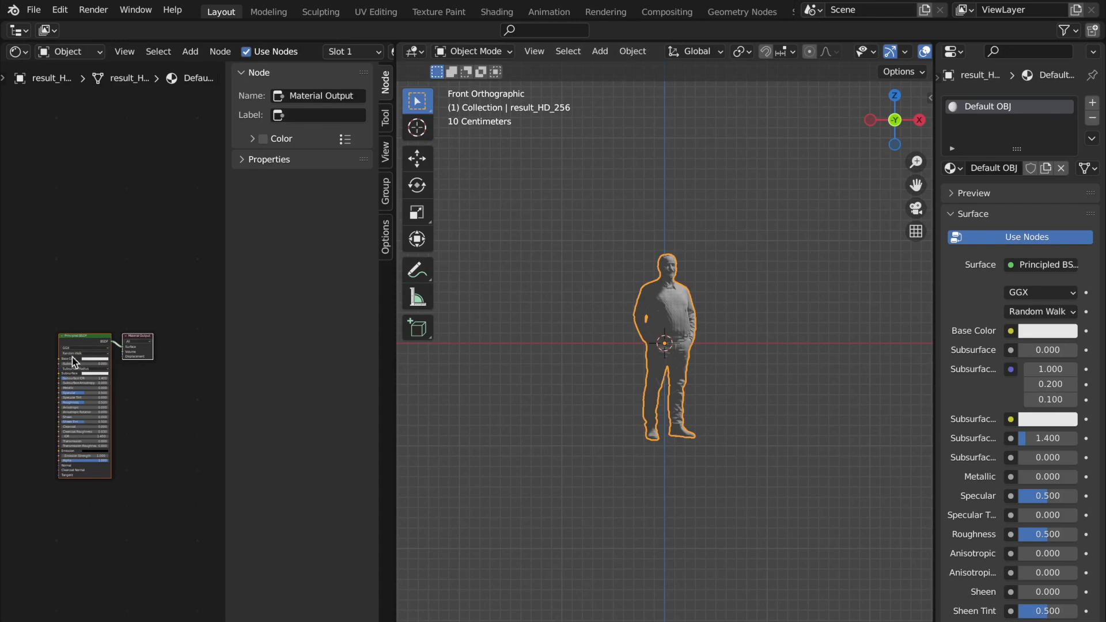
scroll(72, 357, "up", 3)
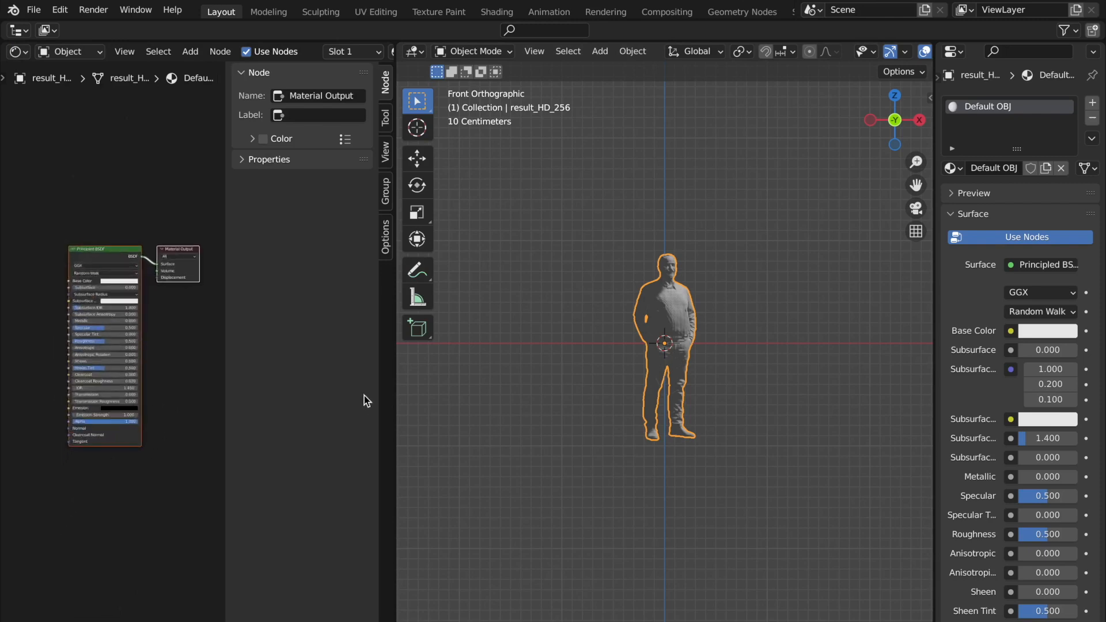
left_click_drag(225, 335, 367, 332)
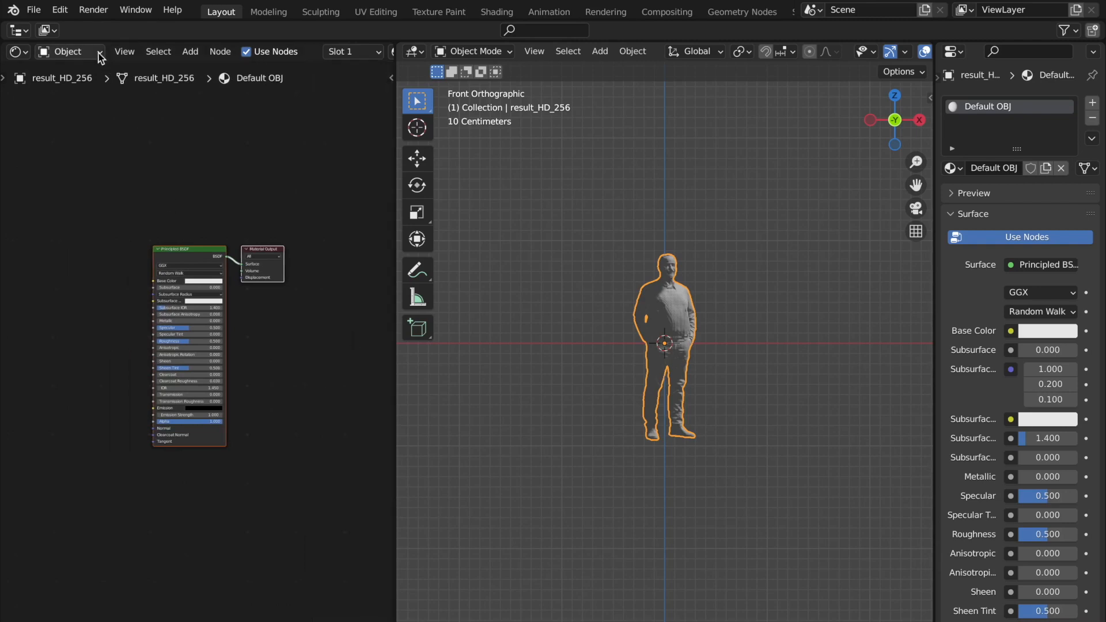
Add an Image Texture node beside the Principled BSDF node's input side and load d.jpeg from the Desktop into it
left_click(190, 50)
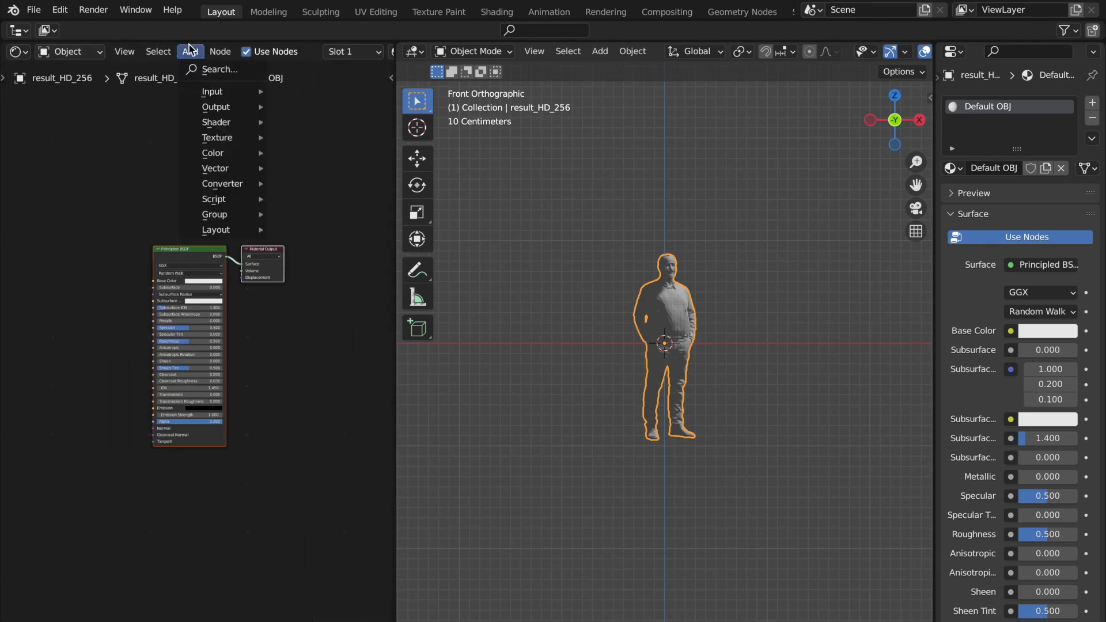
mouse_move(242, 139)
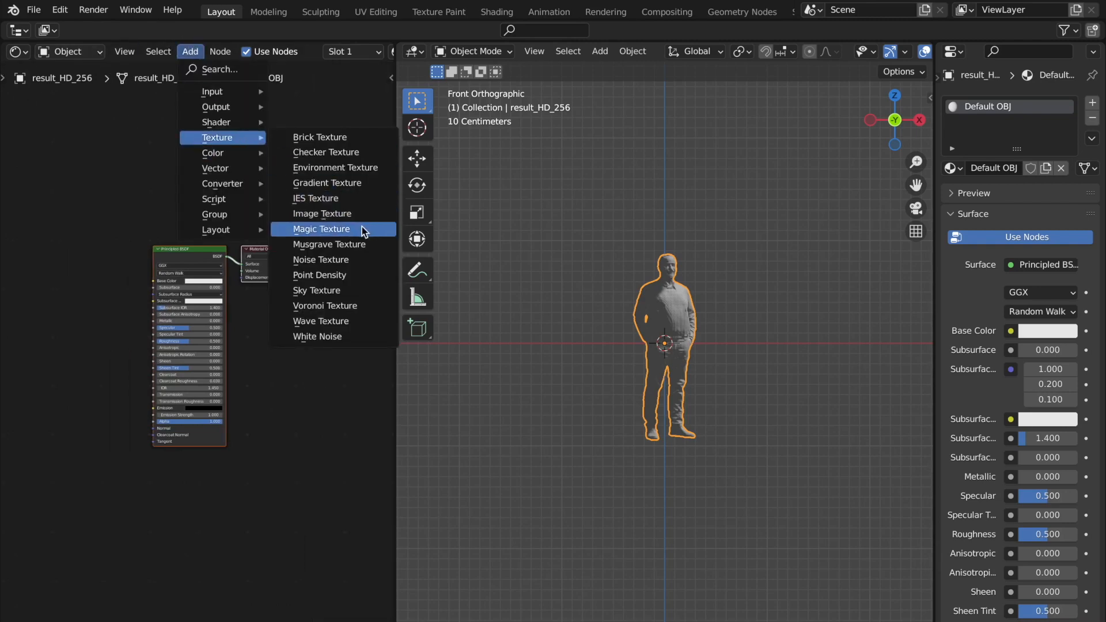
left_click(345, 214)
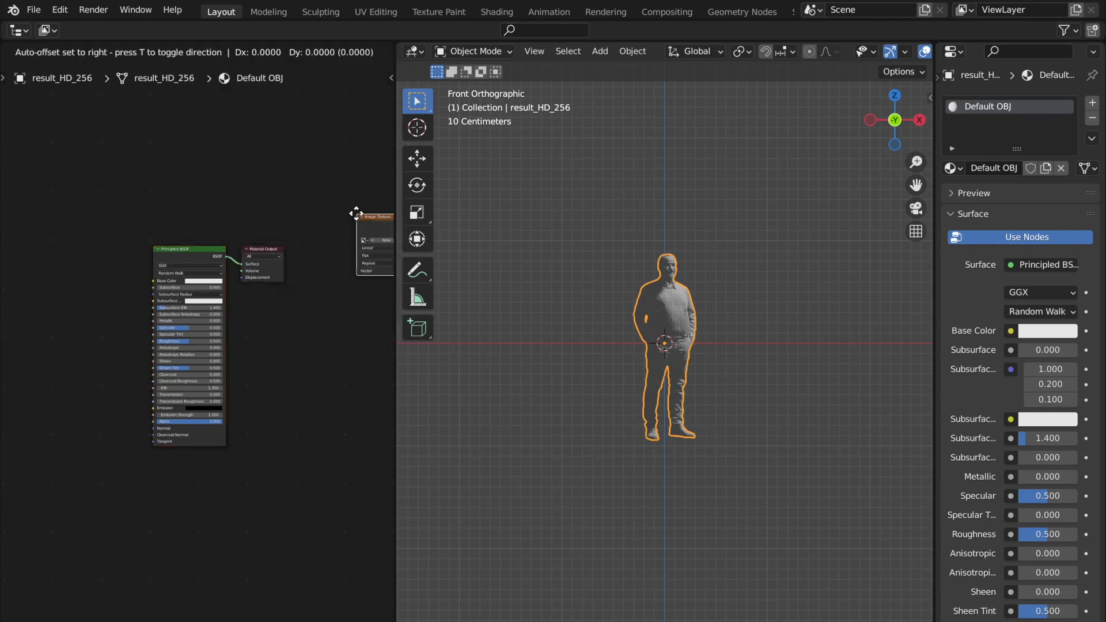
left_click(81, 253)
left_click(121, 281)
left_click(201, 251)
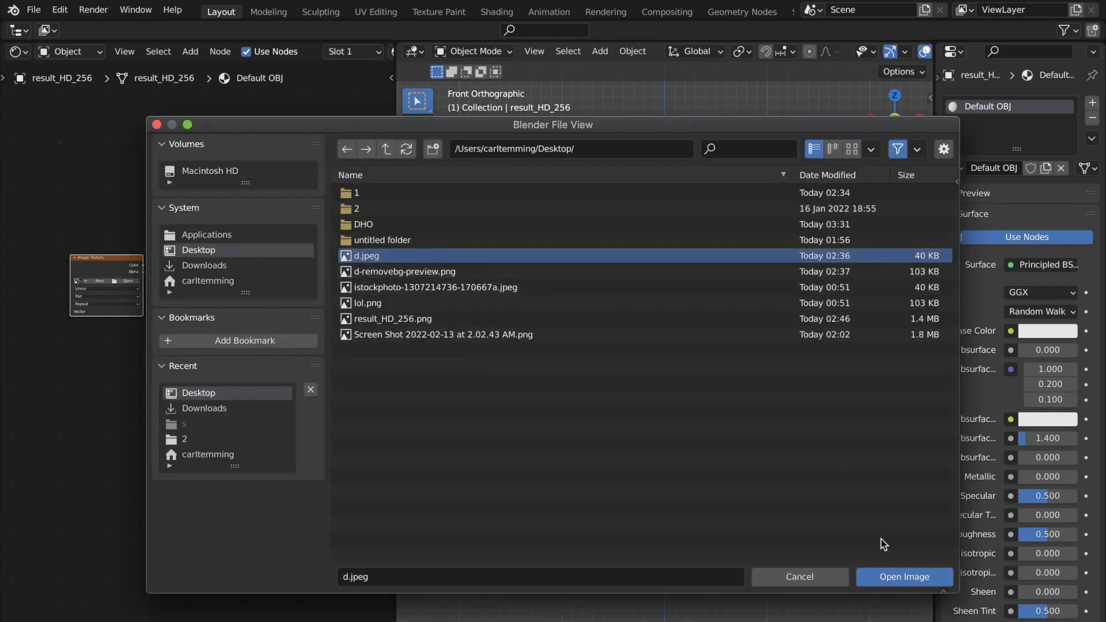
left_click(904, 576)
Connect the d.jpeg texture node's Color output to the Principled BSDF node's Base Color input
scroll(134, 334, "up", 4)
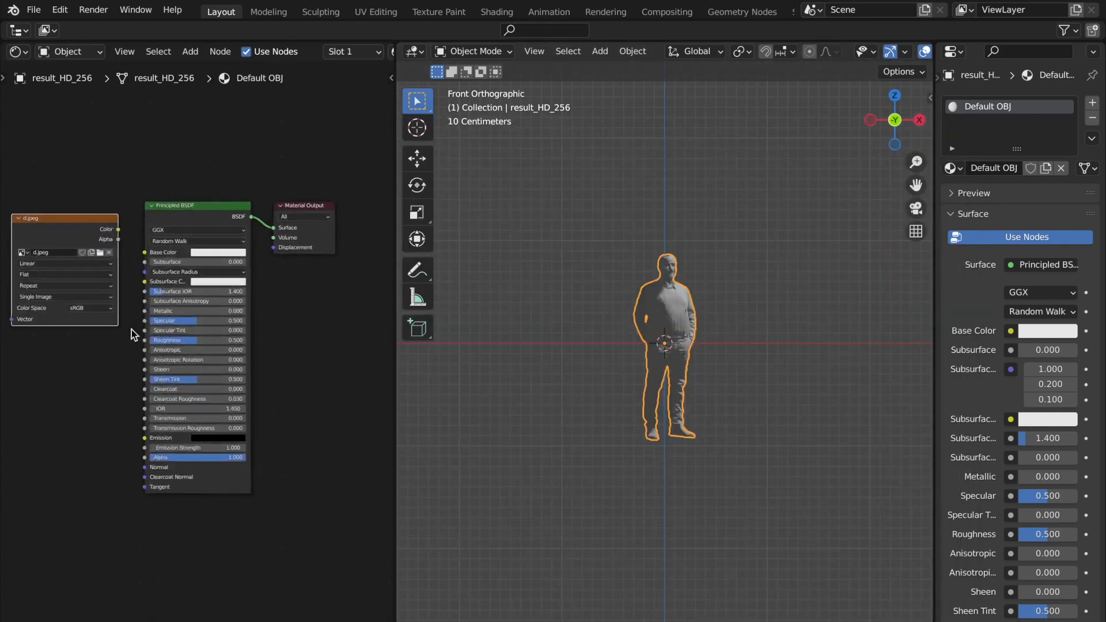
scroll(131, 330, "right", 2)
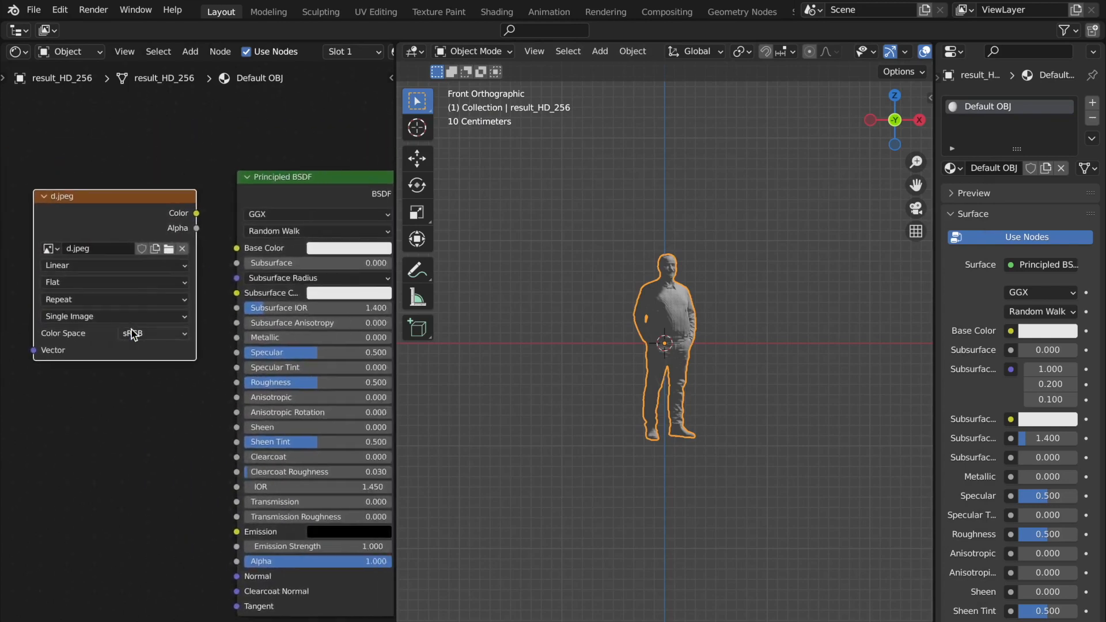
left_click_drag(196, 214, 237, 248)
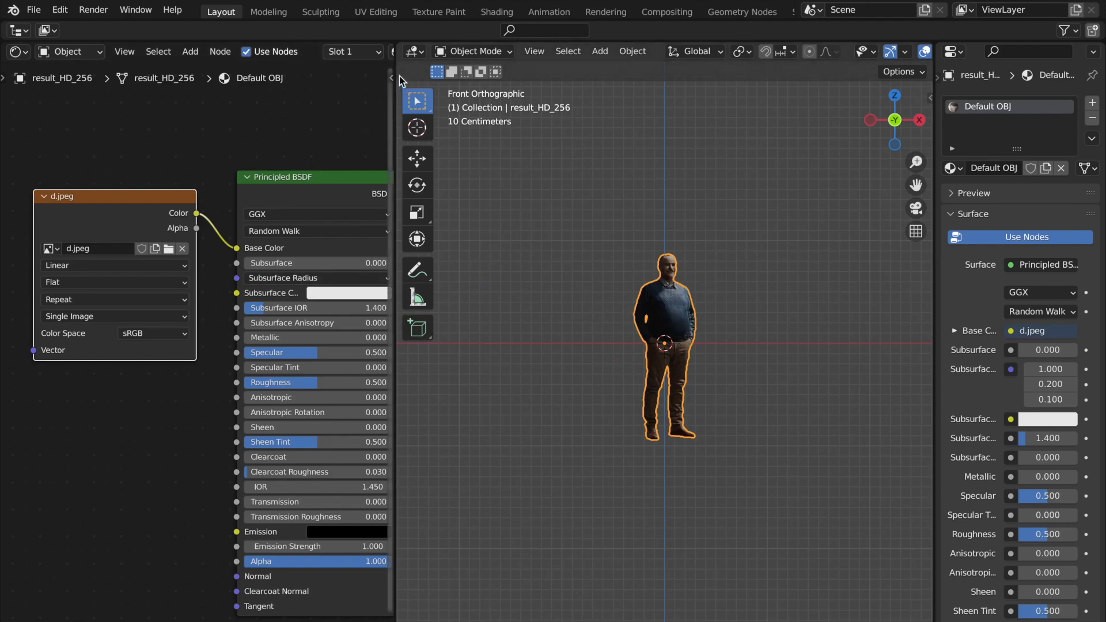
Shrink the Shader Editor to enlarge the 3D viewport and inspect the textured man from the front and sides
left_click_drag(395, 66, 7, 79)
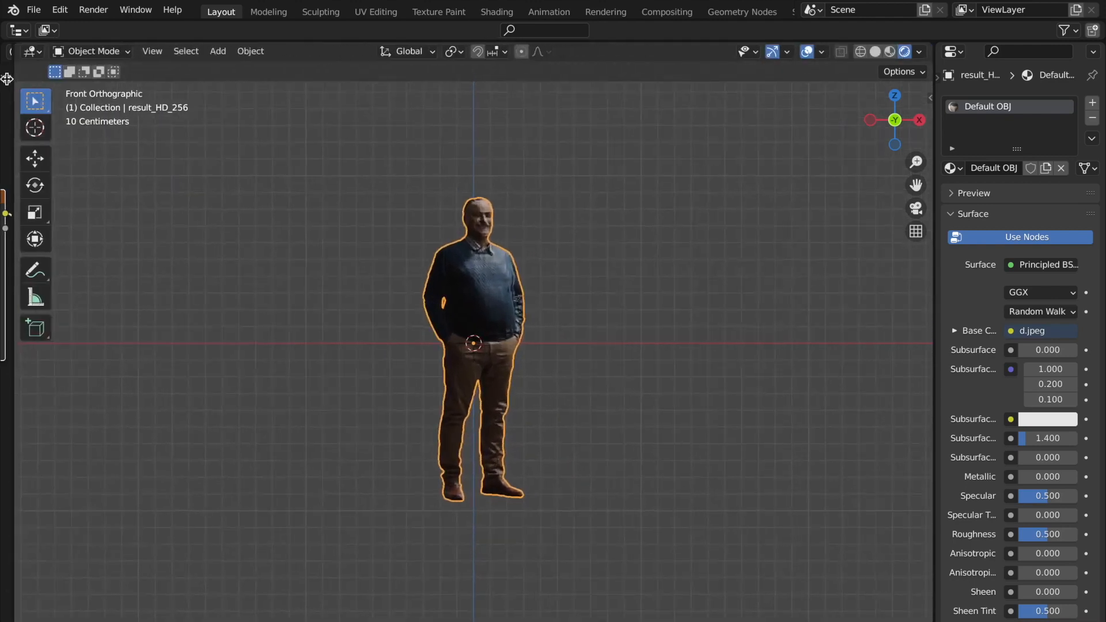
scroll(373, 268, "up", 5)
scroll(373, 268, "right", 8)
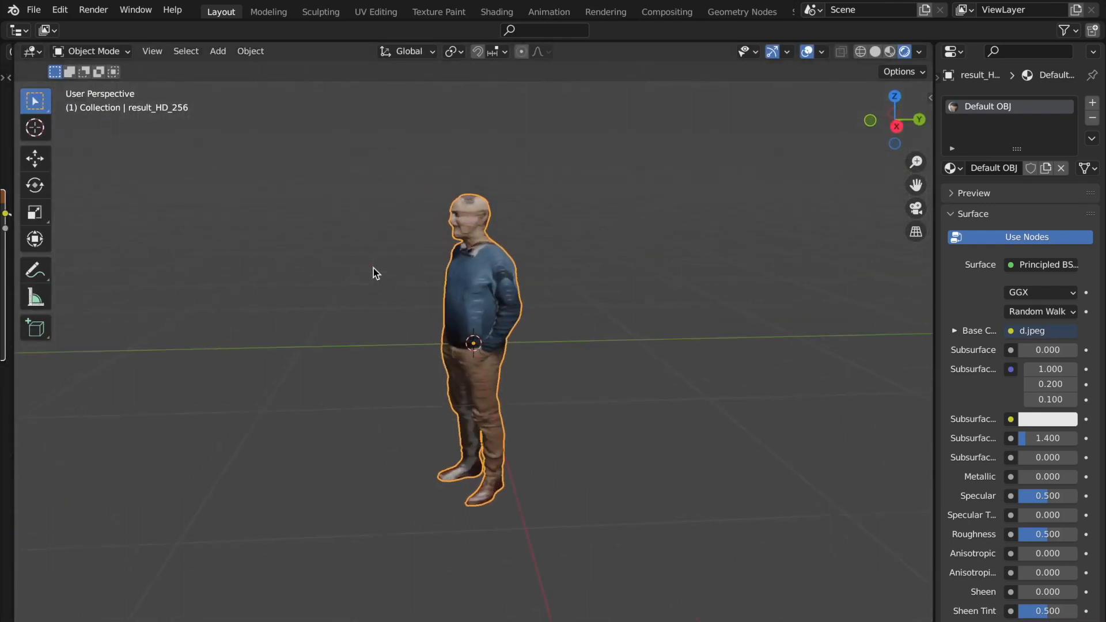
scroll(374, 268, "left", 8)
scroll(373, 268, "left", 5)
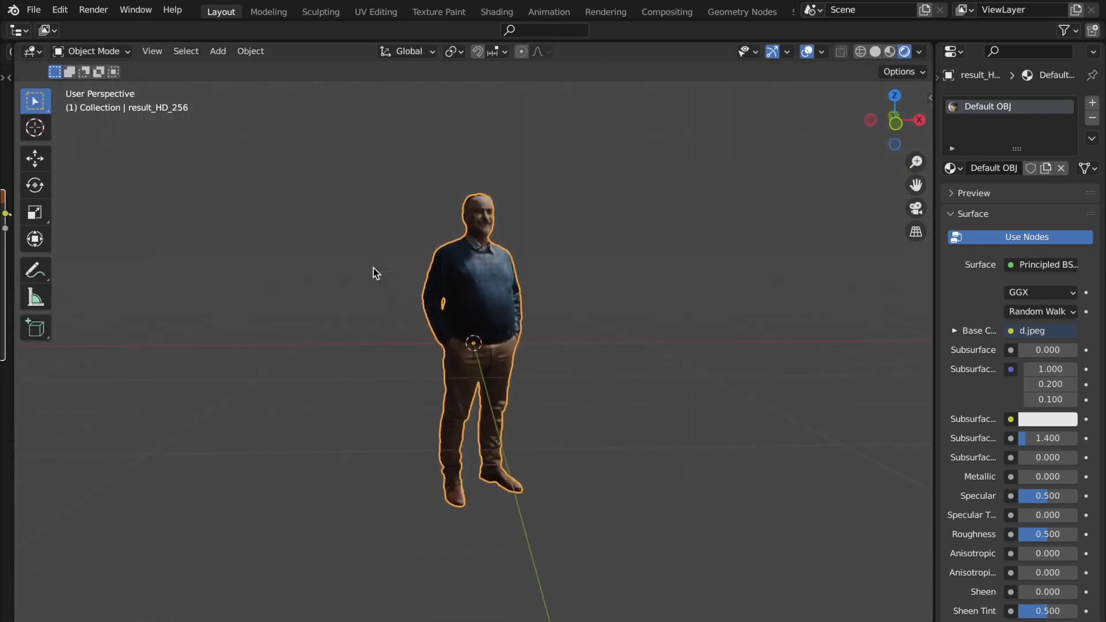
scroll(374, 267, "down", 3)
scroll(373, 268, "up", 5)
scroll(373, 268, "right", 5)
scroll(373, 268, "right", 8)
scroll(373, 268, "down", 2)
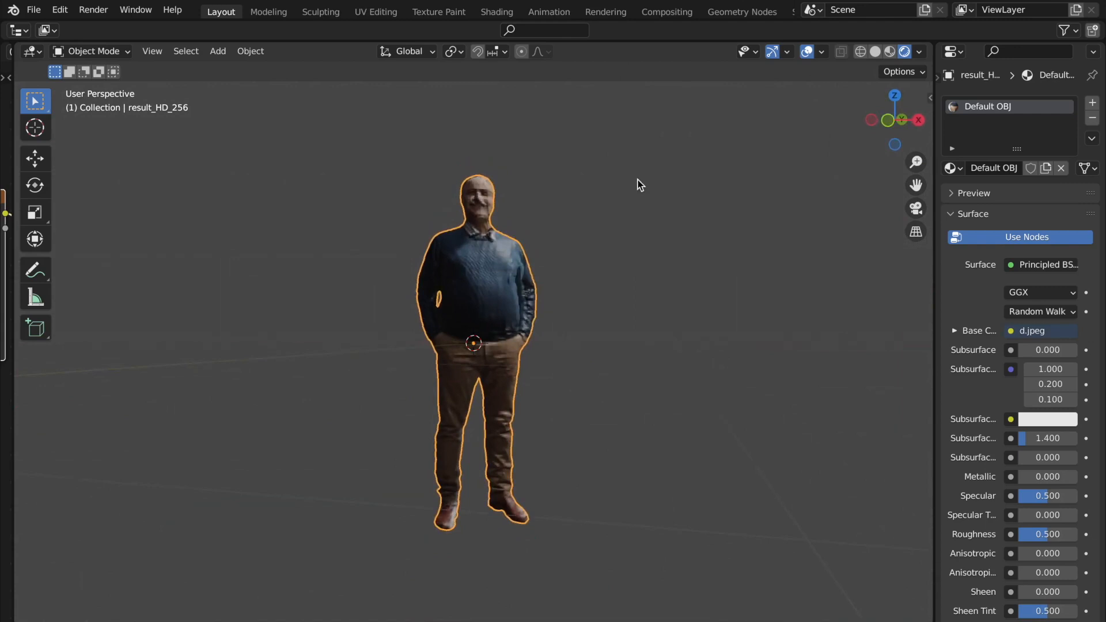
Change the viewport shading to Material Preview and view the whole textured man from the front
left_click(891, 49)
scroll(451, 266, "left", 5)
scroll(451, 265, "right", 4)
scroll(451, 266, "right", 4)
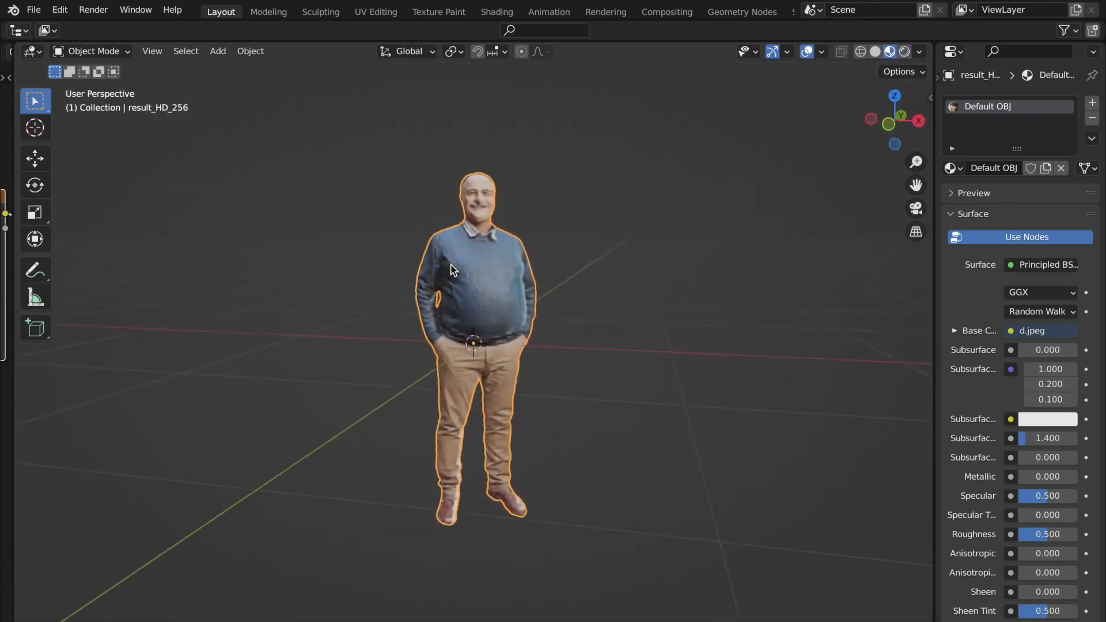
scroll(451, 265, "down", 2)
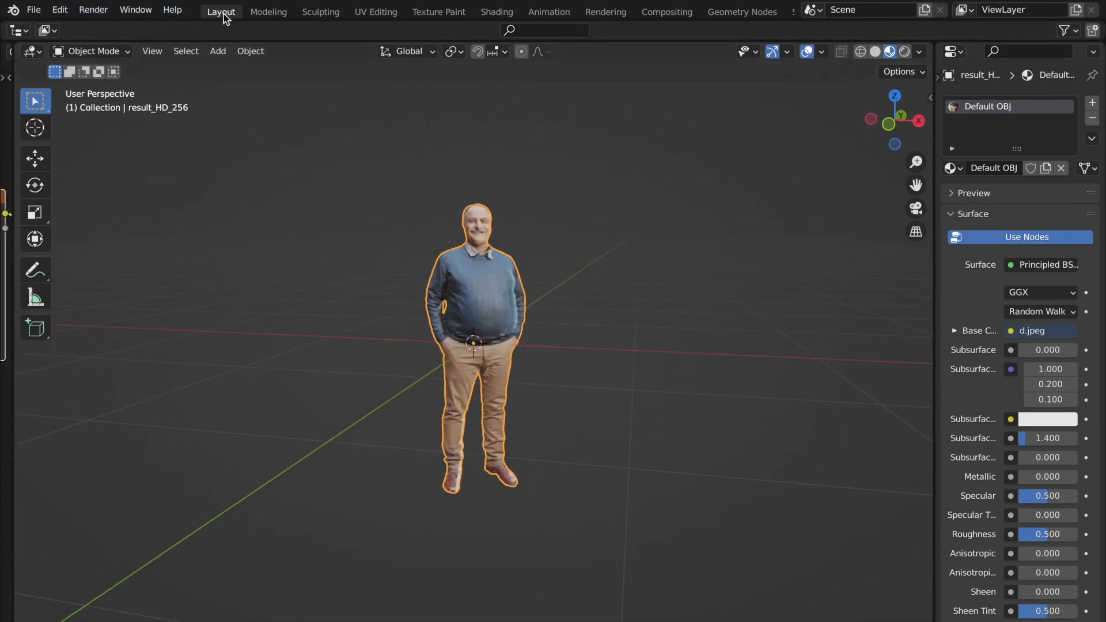
Add a camera to the scene
left_click(217, 51)
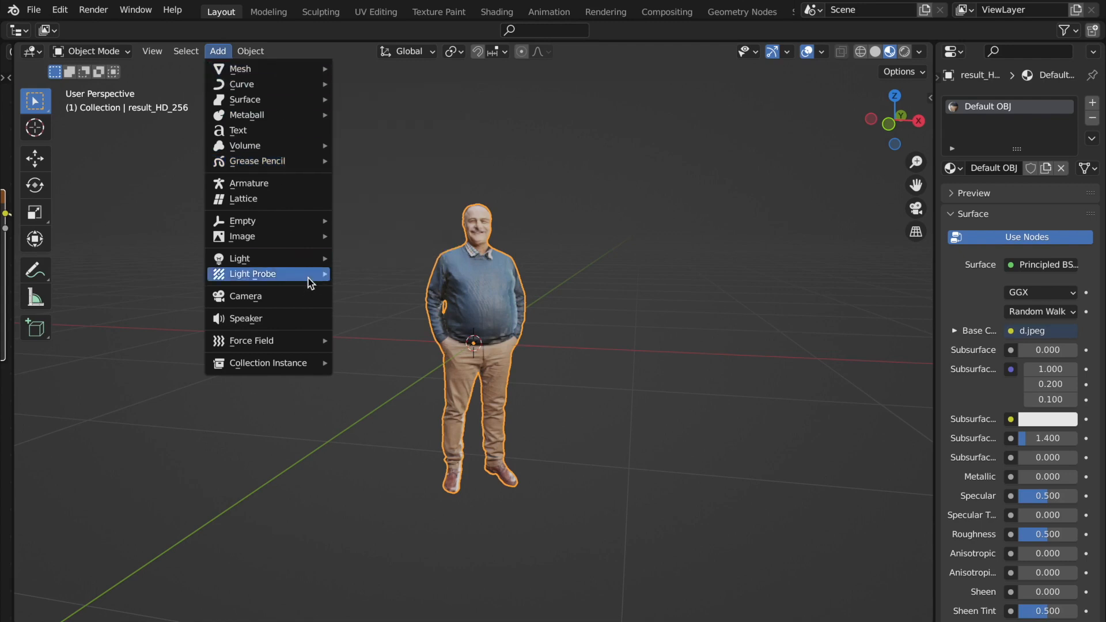
mouse_move(326, 236)
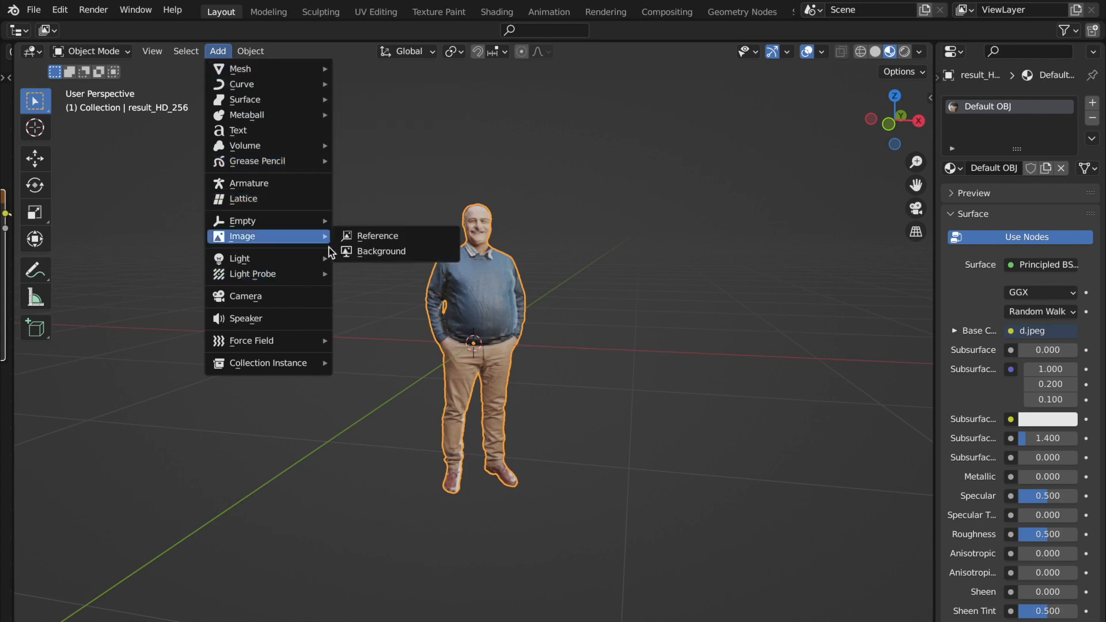
mouse_move(331, 256)
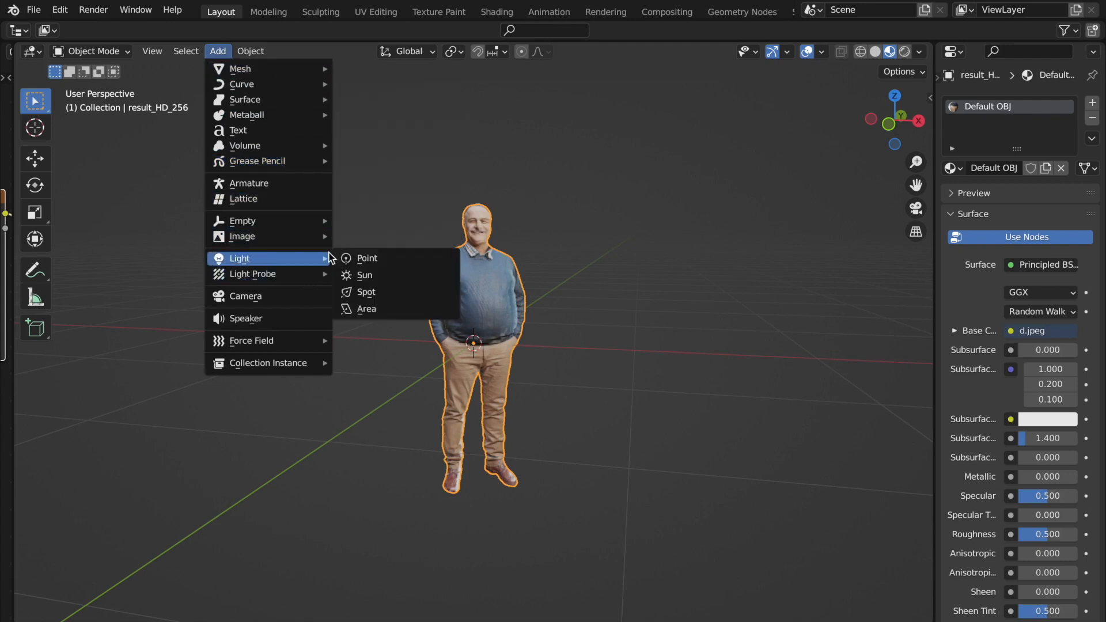
left_click(267, 299)
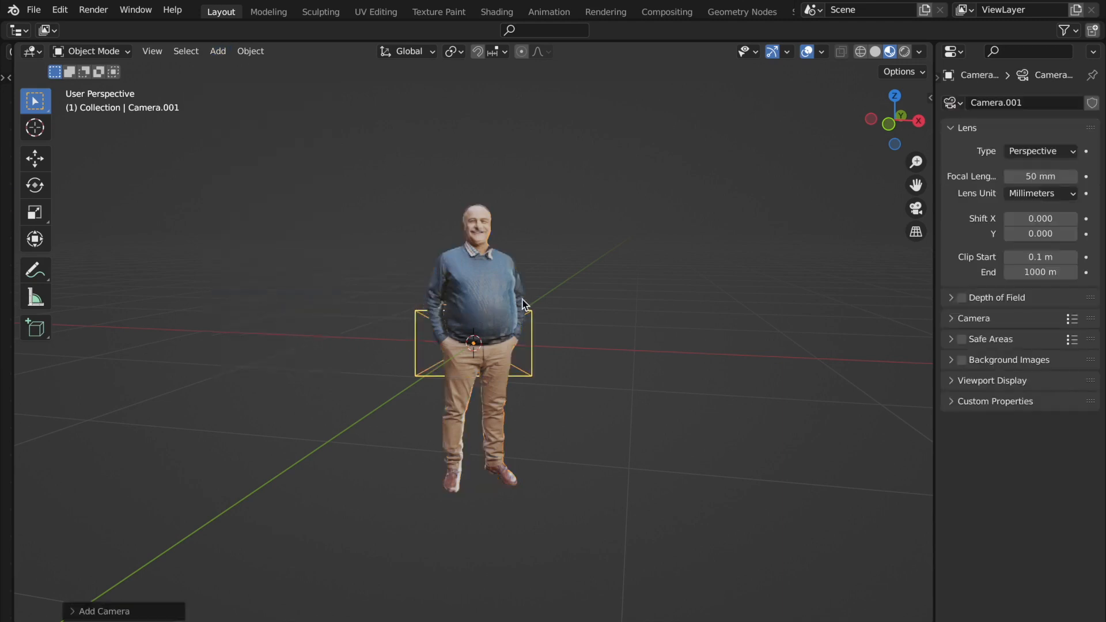
middle_click_drag(471, 345, 473, 348)
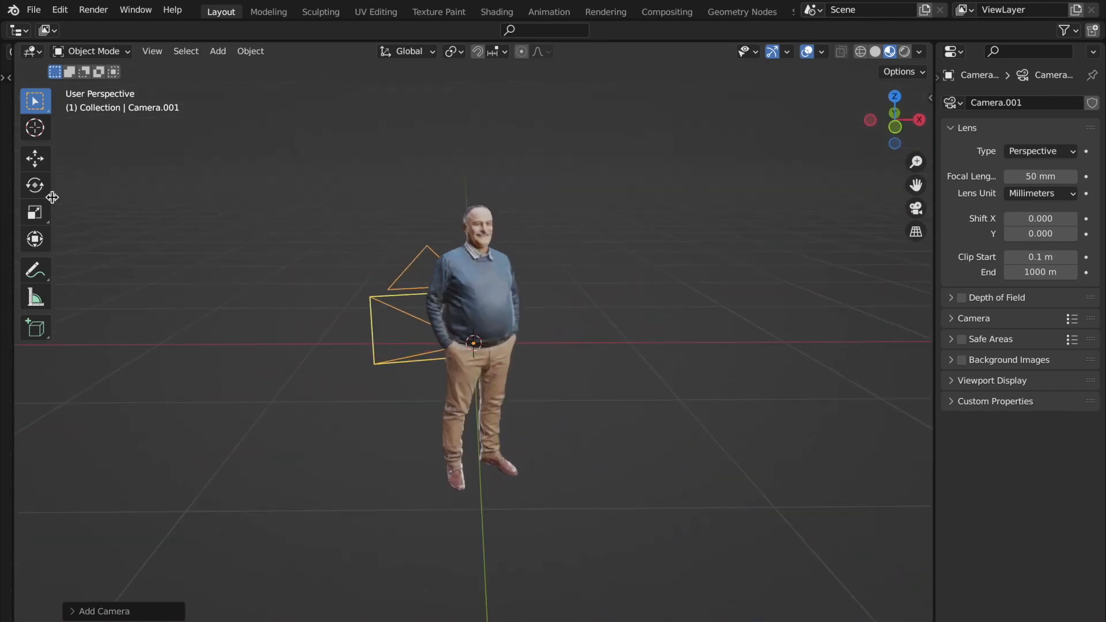
Move the camera in front of the man at about chest height and check its framing in camera view
left_click(35, 160)
left_click_drag(545, 348, 599, 326)
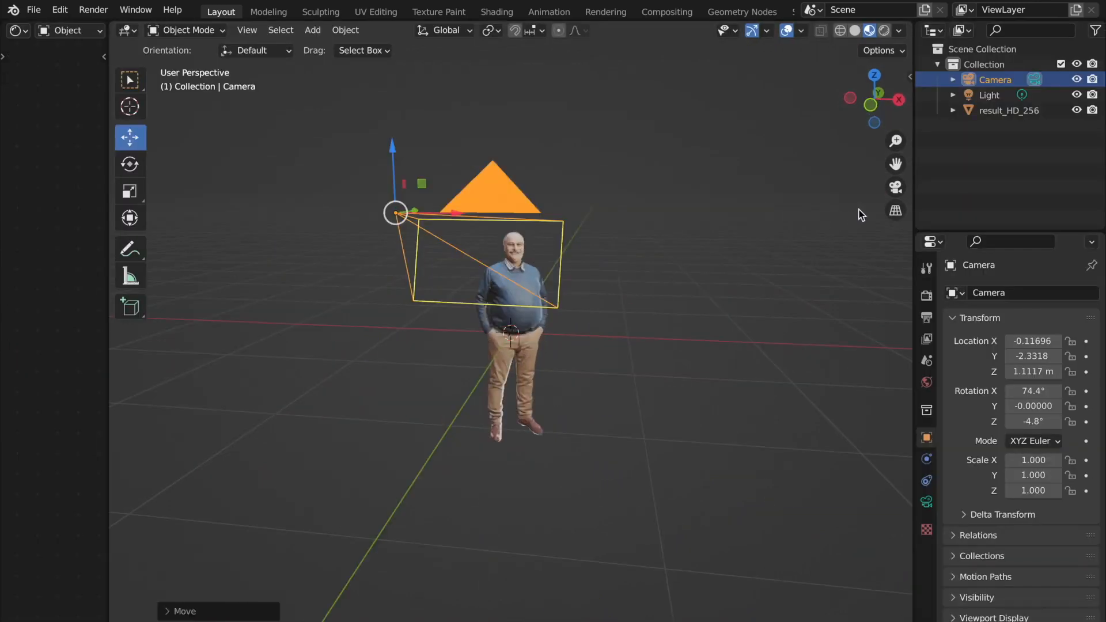
left_click(895, 188)
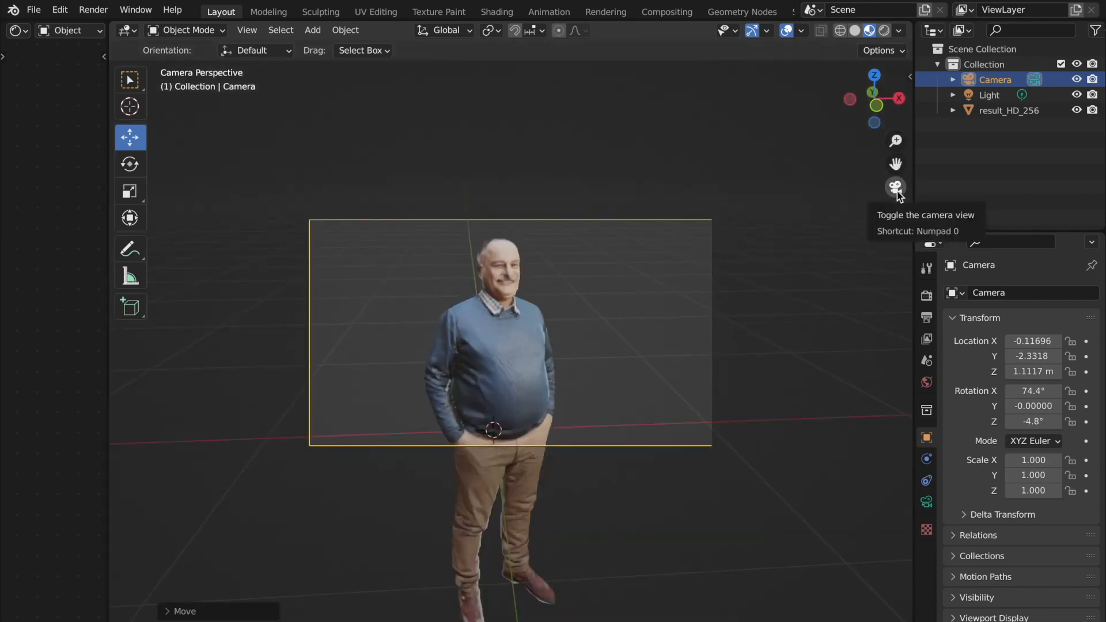
left_click(896, 191)
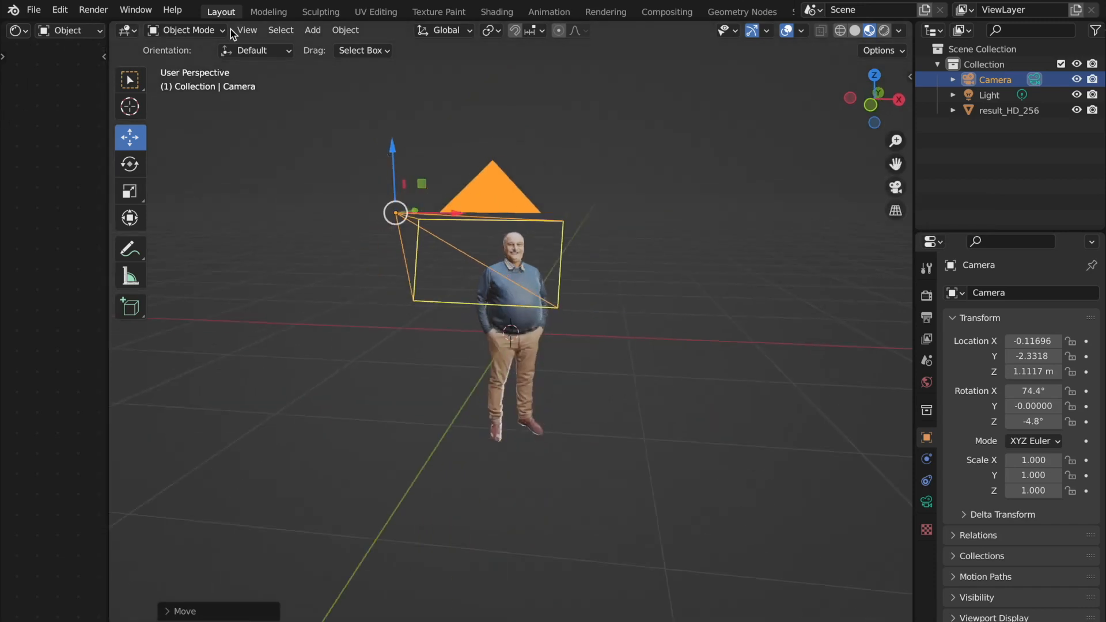
Add a plane mesh at the world origin
left_click(330, 27)
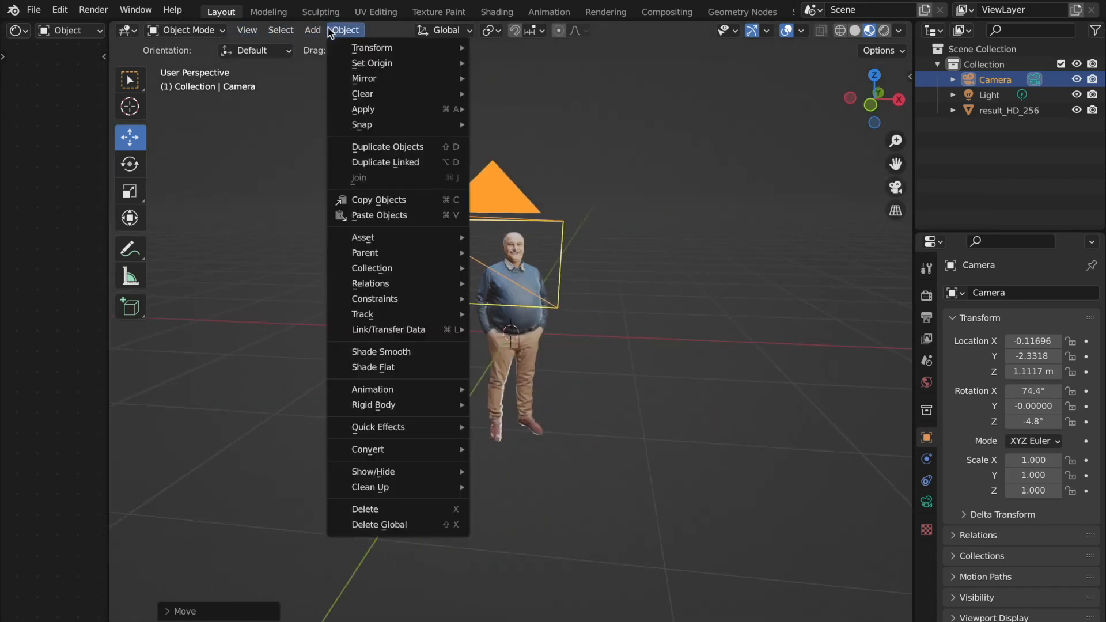
mouse_move(312, 30)
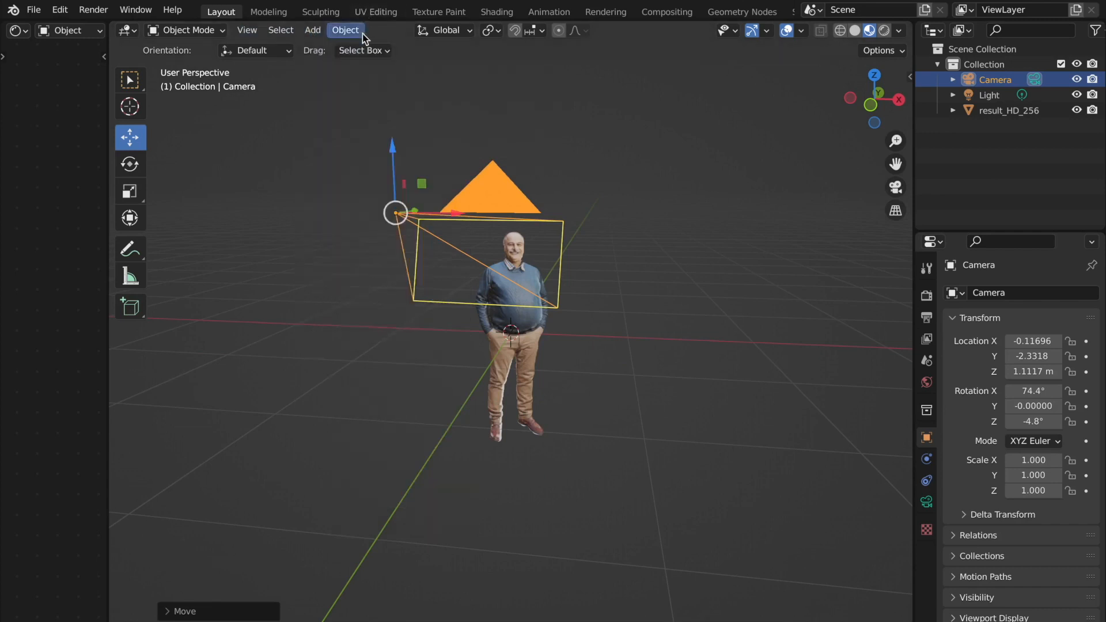
left_click(320, 31)
mouse_move(366, 48)
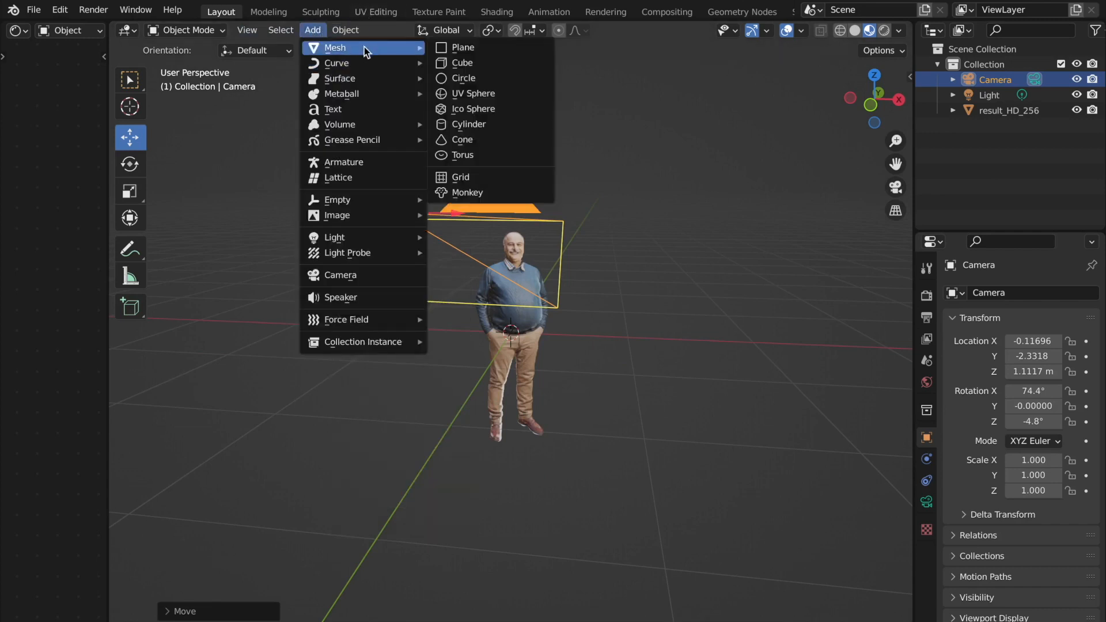
left_click(481, 47)
middle_click_drag(481, 47, 528, 236)
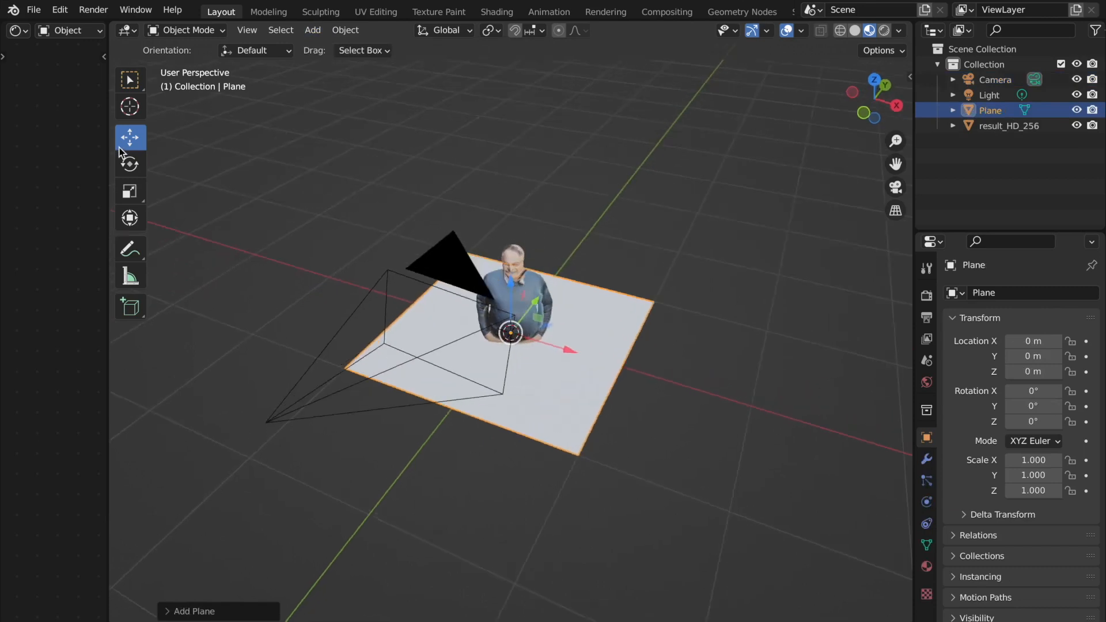
Rotate the plane upright to about 88° on X and scale it up to about 2.4 by 1.9
left_click(128, 165)
left_click_drag(505, 281, 506, 309)
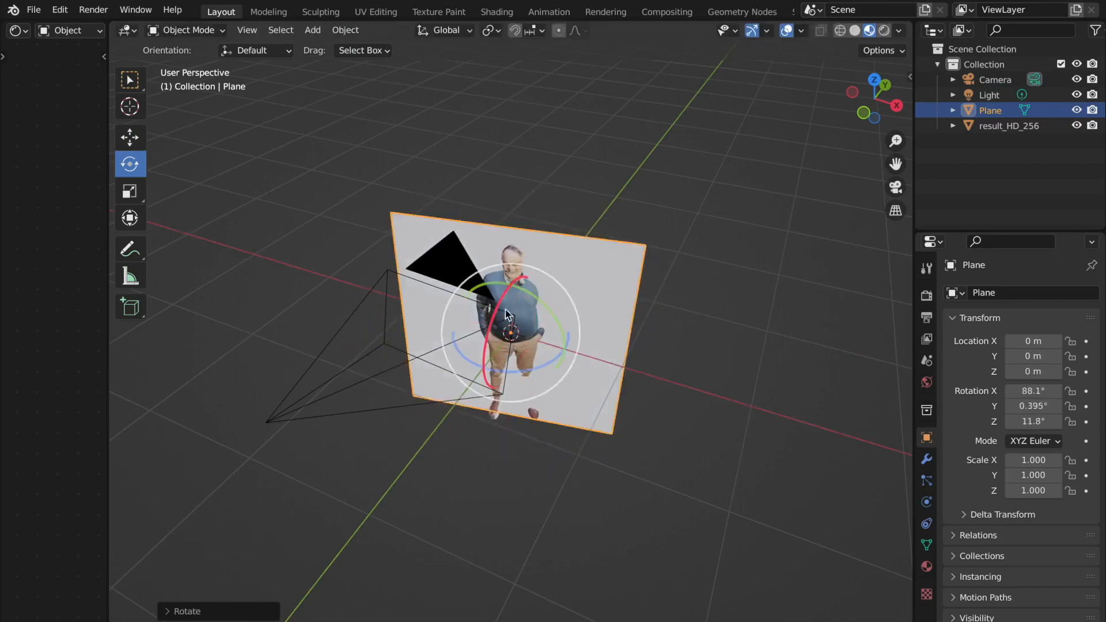
left_click(130, 192)
left_click_drag(549, 346, 611, 345)
left_click_drag(534, 302, 467, 246)
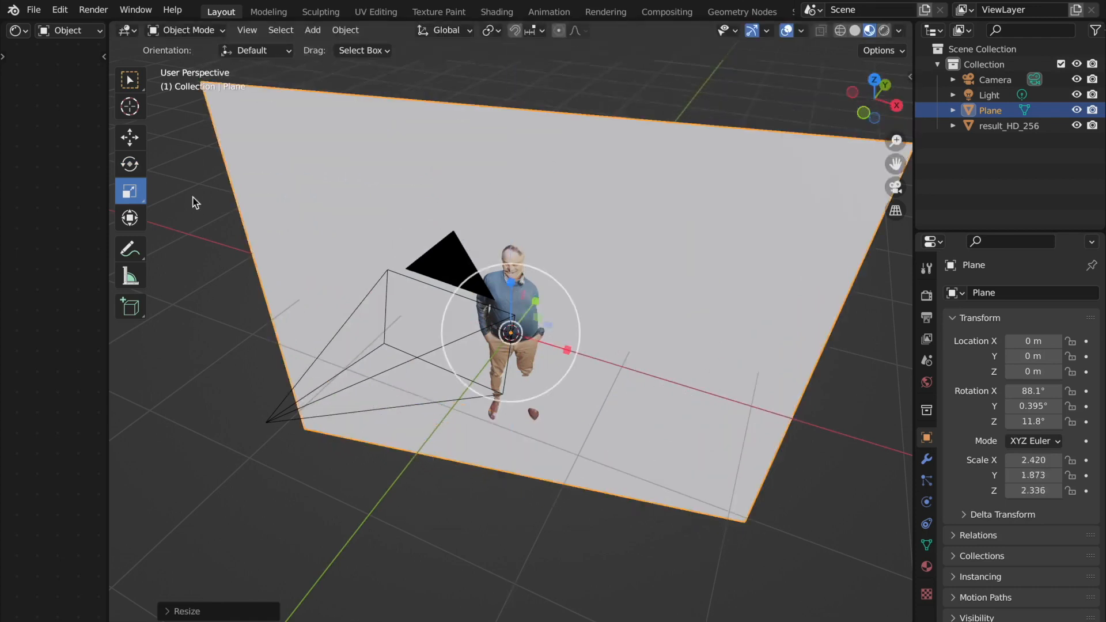
Move the upright plane behind the man, to about 0.69 m on the Y axis
left_click(129, 138)
left_click_drag(536, 301, 554, 240)
scroll(554, 240, "down", 10)
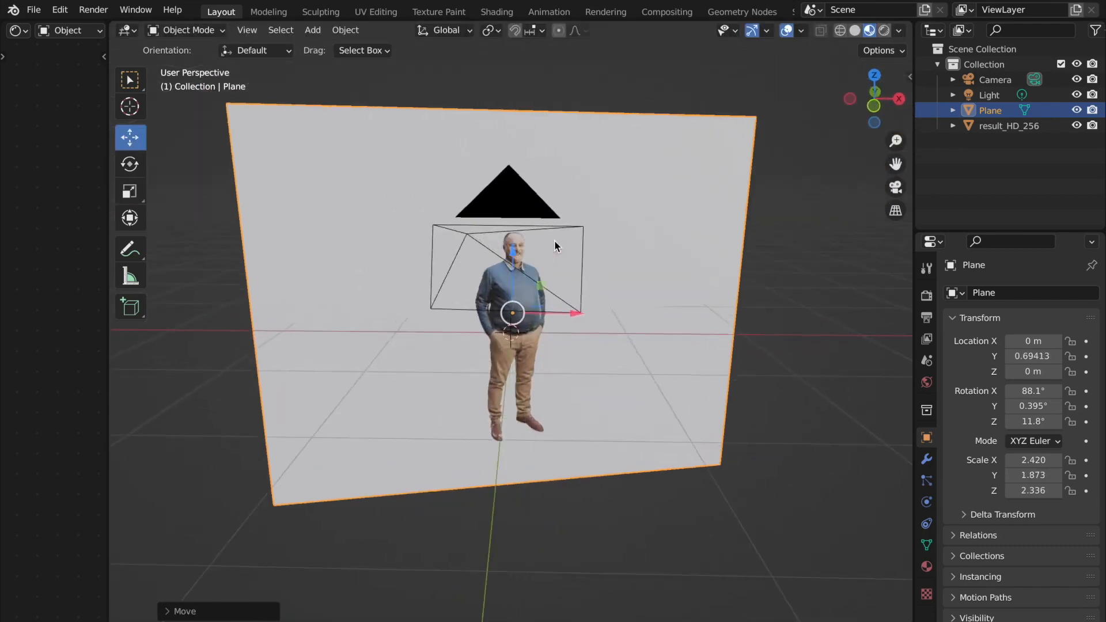
scroll(554, 241, "right", 5)
scroll(655, 242, "right", 4)
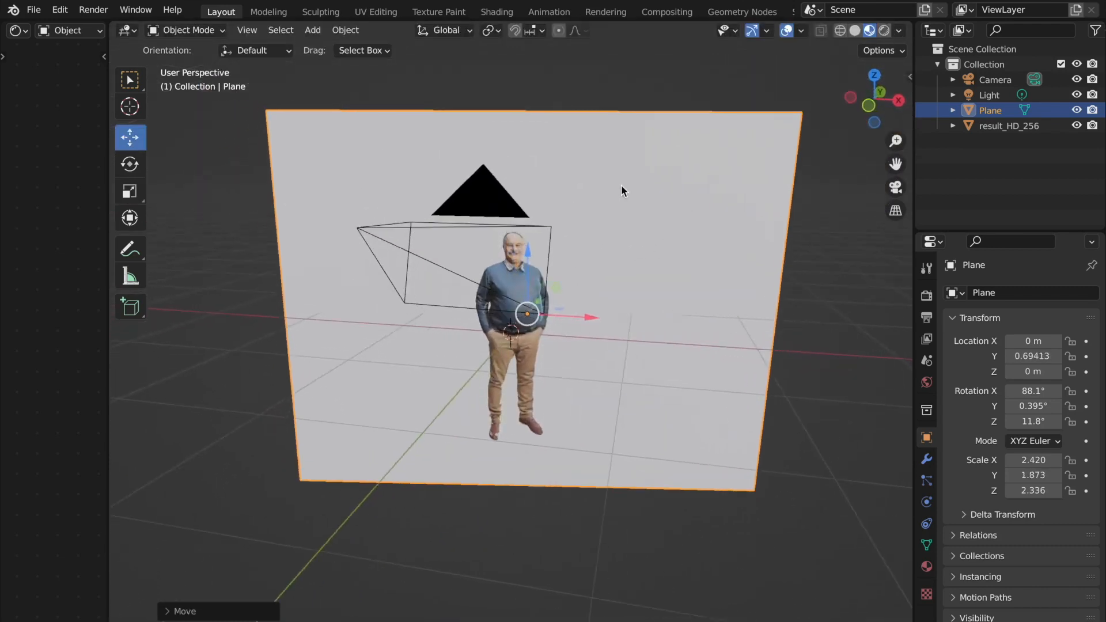
Give the backdrop plane a new material with a mint green base color and deselect the plane
left_click(926, 567)
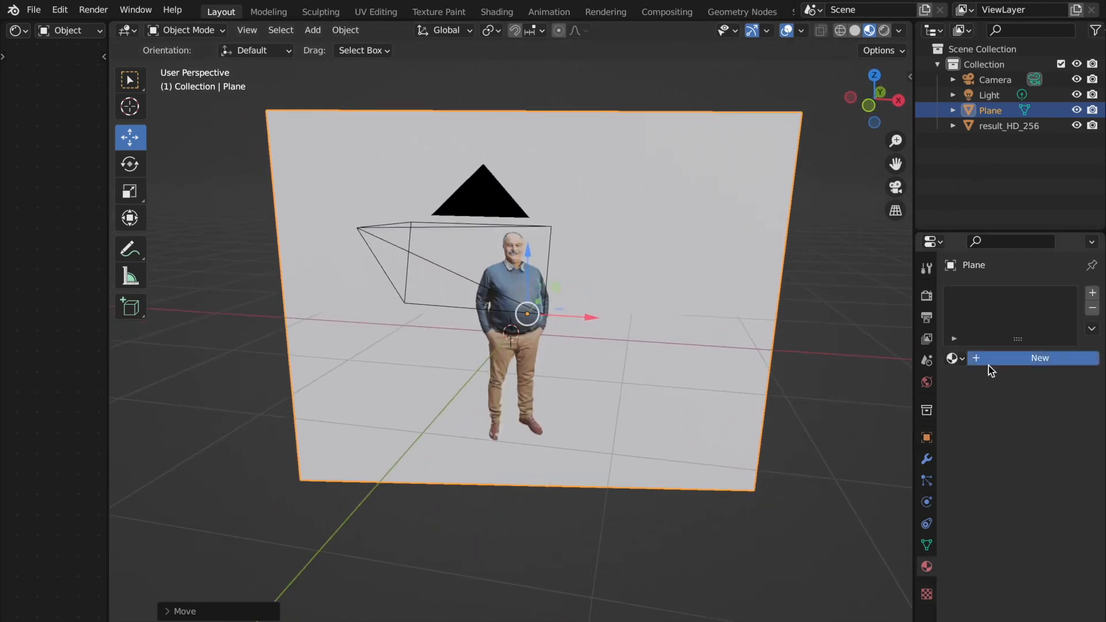
left_click(974, 359)
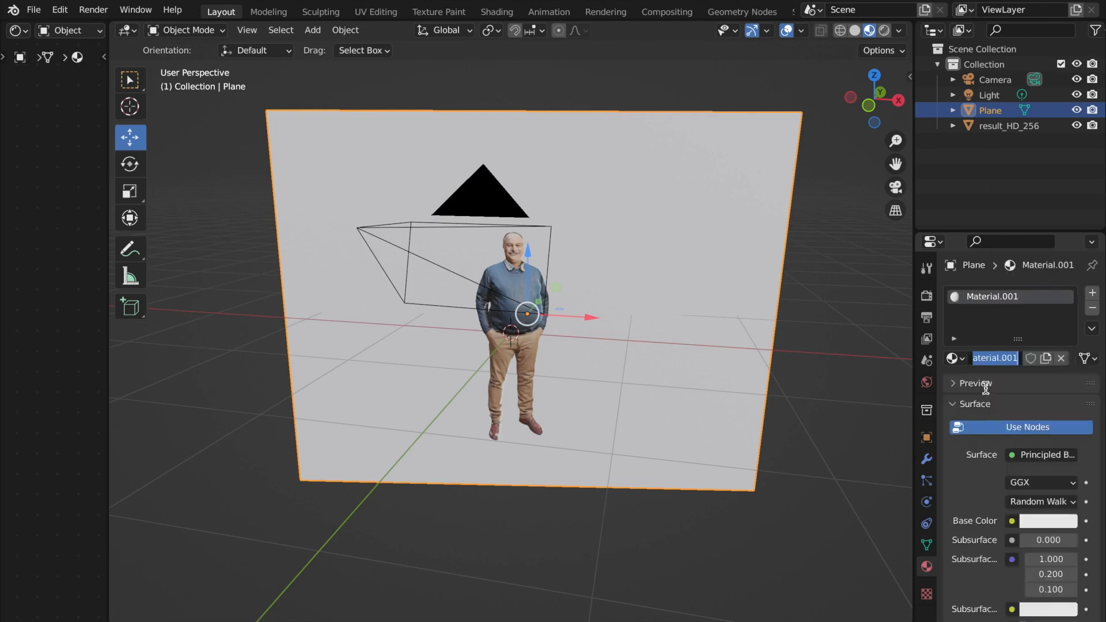
left_click(1044, 522)
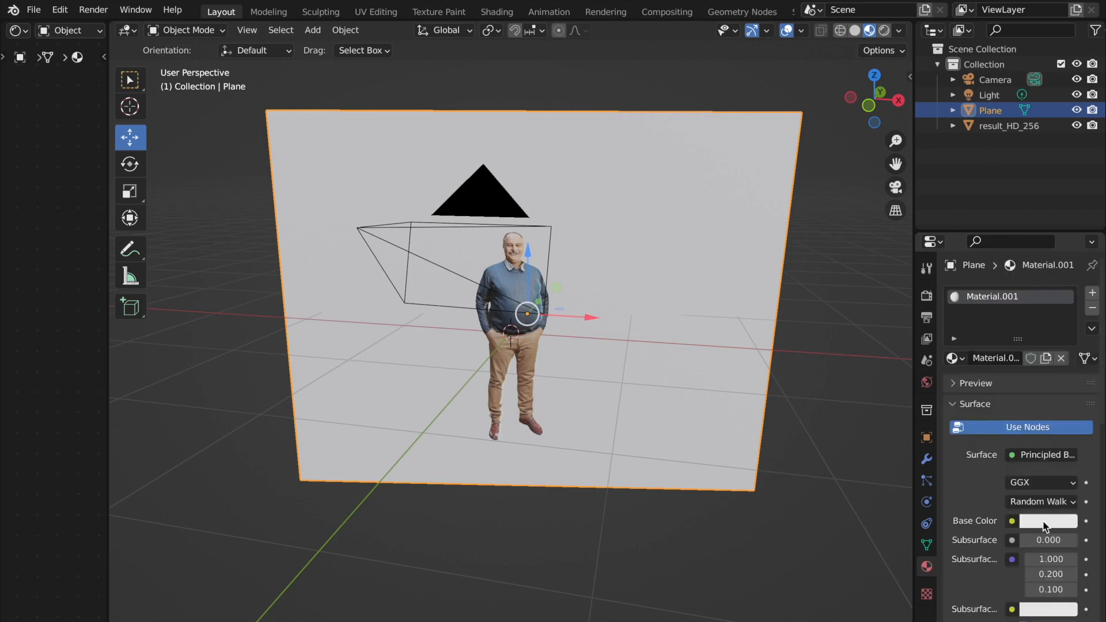
left_click(1043, 522)
mouse_move(1017, 379)
left_mouse_down()
mouse_move(1010, 307)
mouse_move(1035, 330)
mouse_move(958, 314)
mouse_move(979, 311)
mouse_move(990, 327)
mouse_move(979, 323)
left_mouse_up()
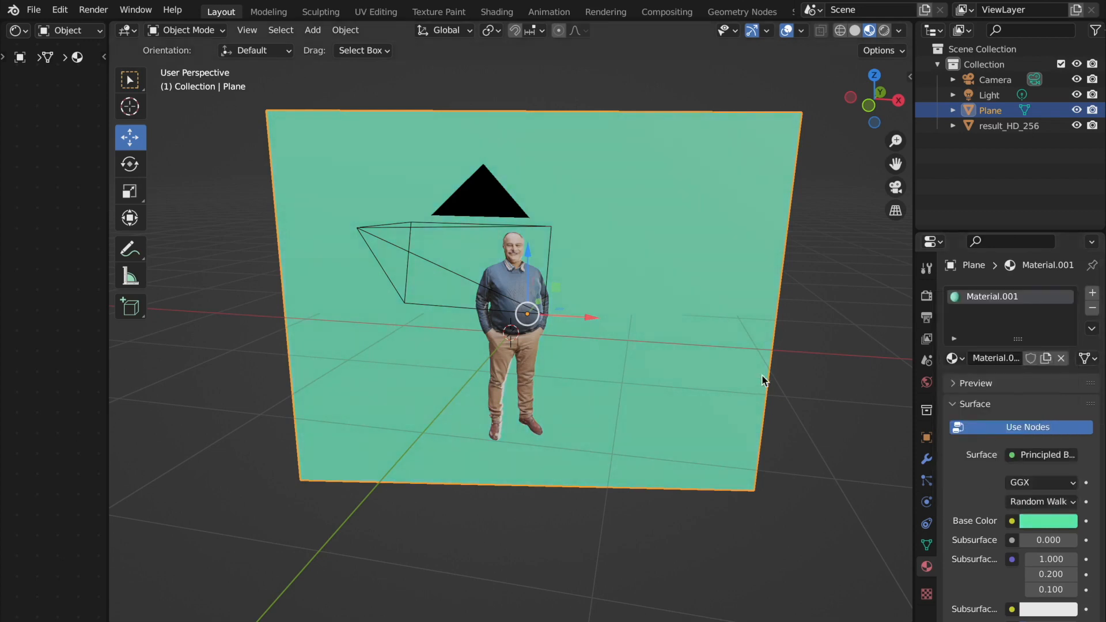
left_click(817, 359)
Check the green backdrop through the camera and from several angles around the scene
scroll(583, 226, "left", 10)
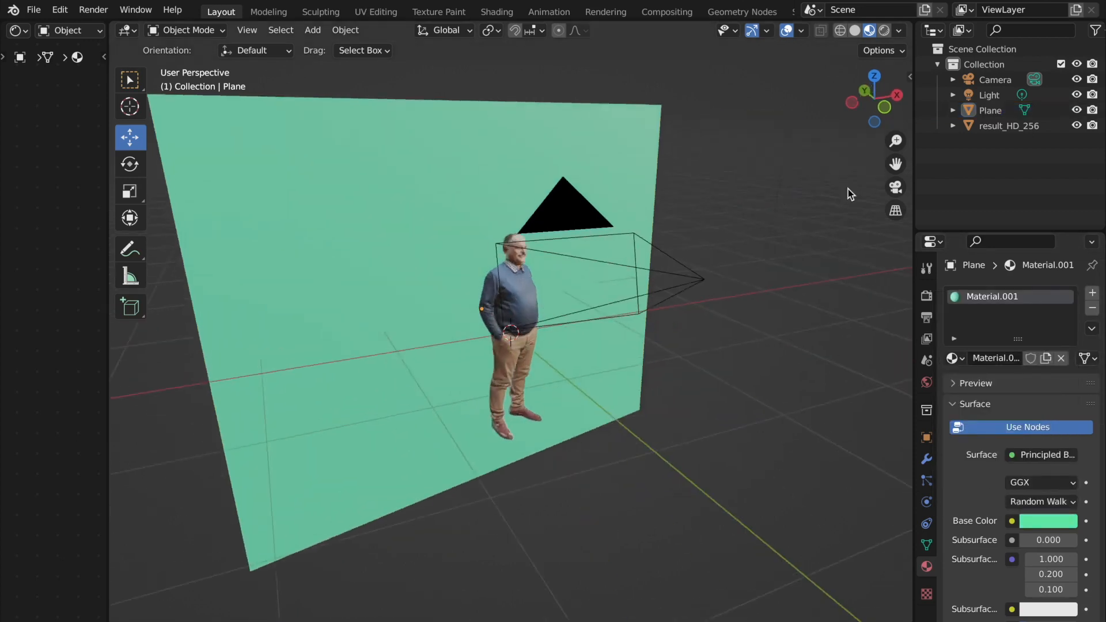
left_click(893, 187)
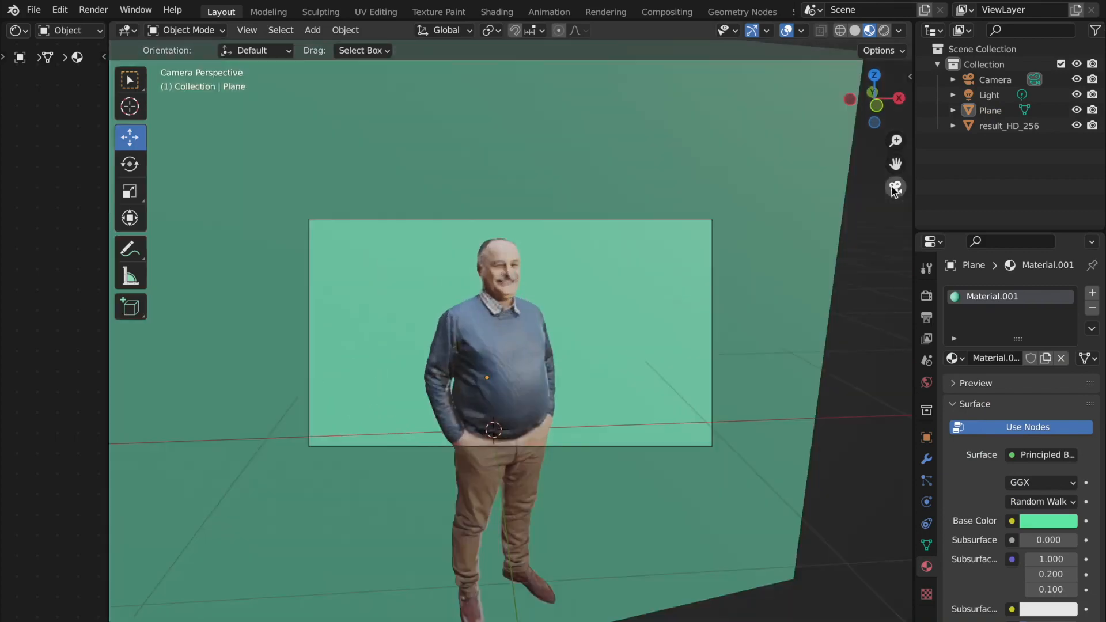
scroll(684, 251, "right", 10)
scroll(684, 251, "left", 10)
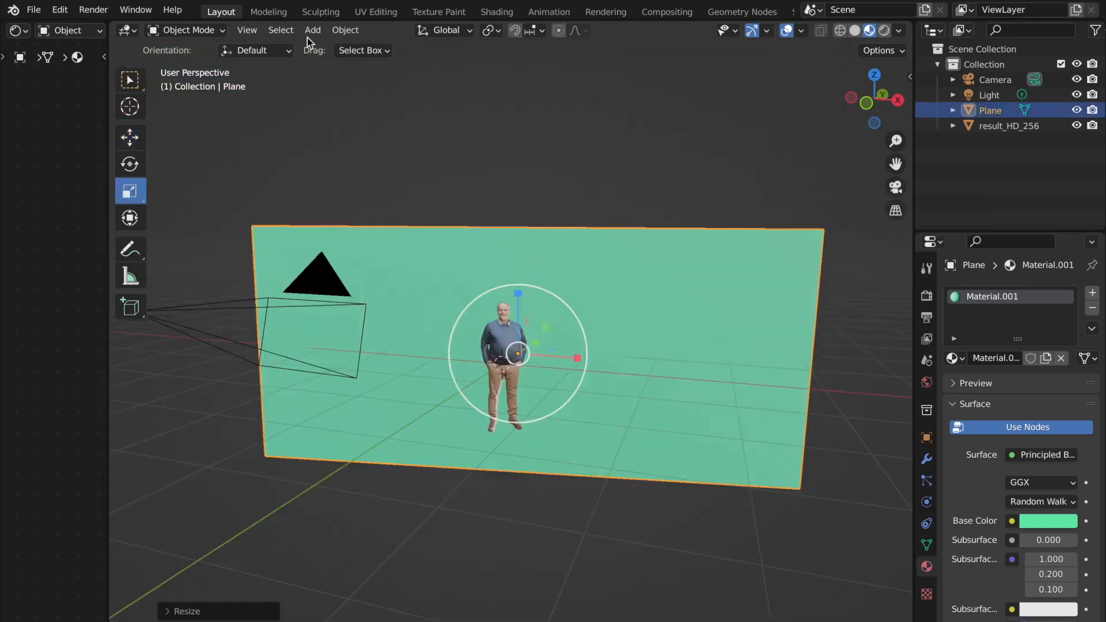
scroll(437, 243, "left", 10)
scroll(437, 242, "right", 3)
scroll(436, 243, "right", 4)
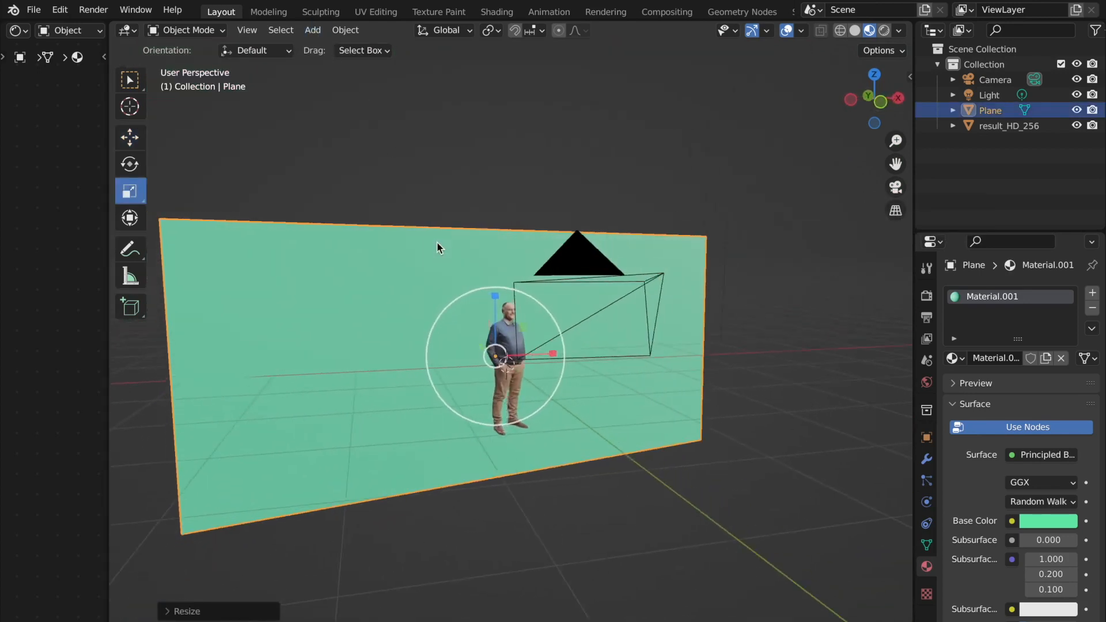
scroll(401, 163, "right", 8)
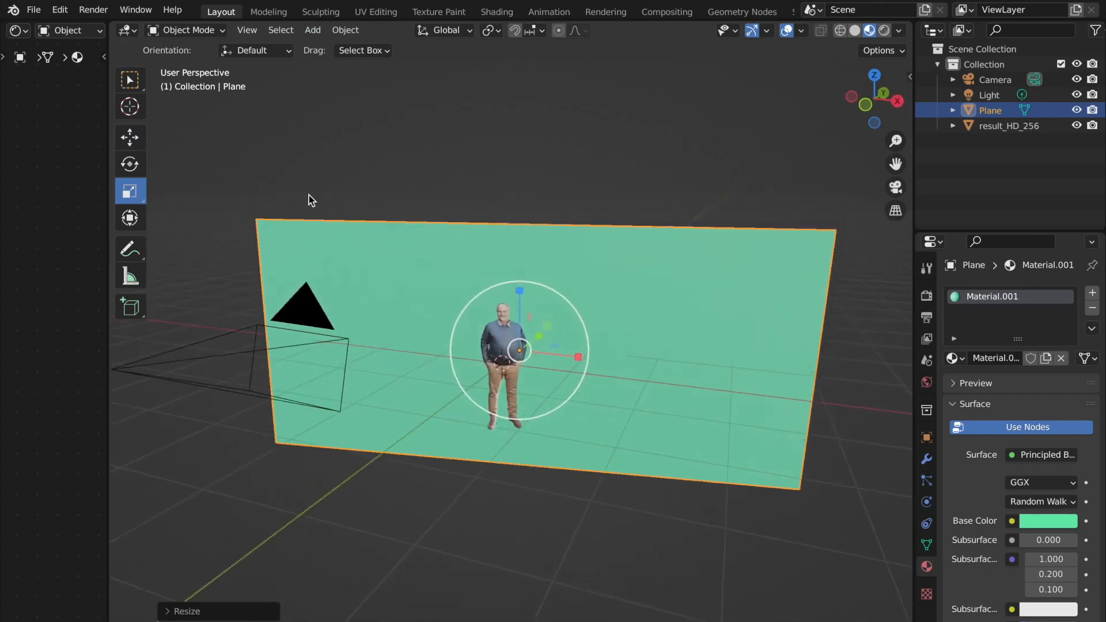
Add a second plane mesh to the scene for the floor
left_click(309, 34)
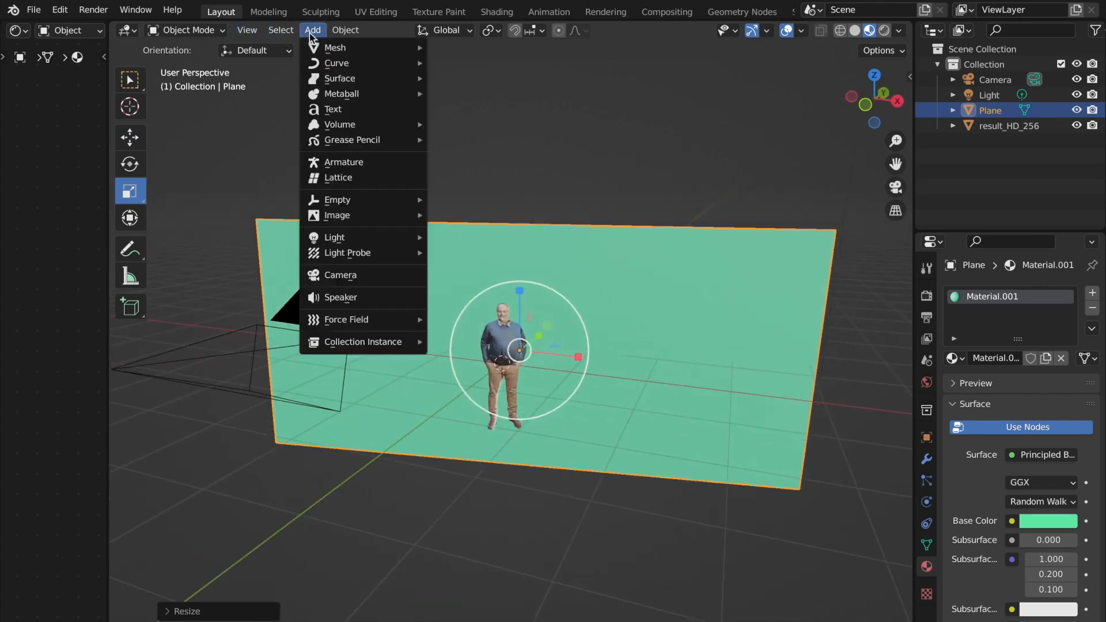
mouse_move(373, 52)
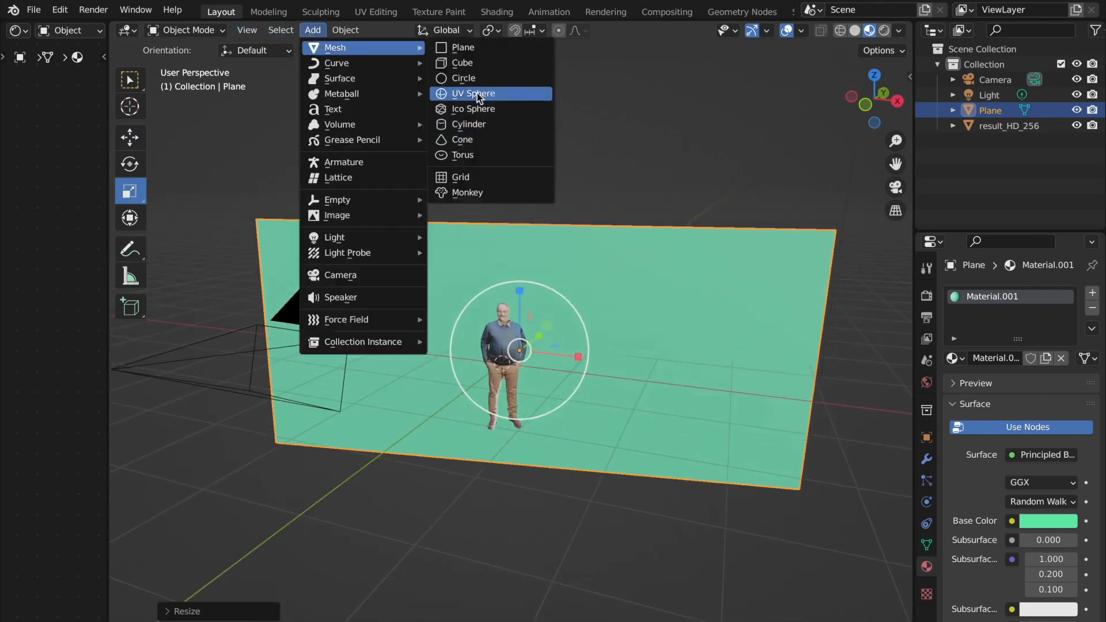
left_click(463, 52)
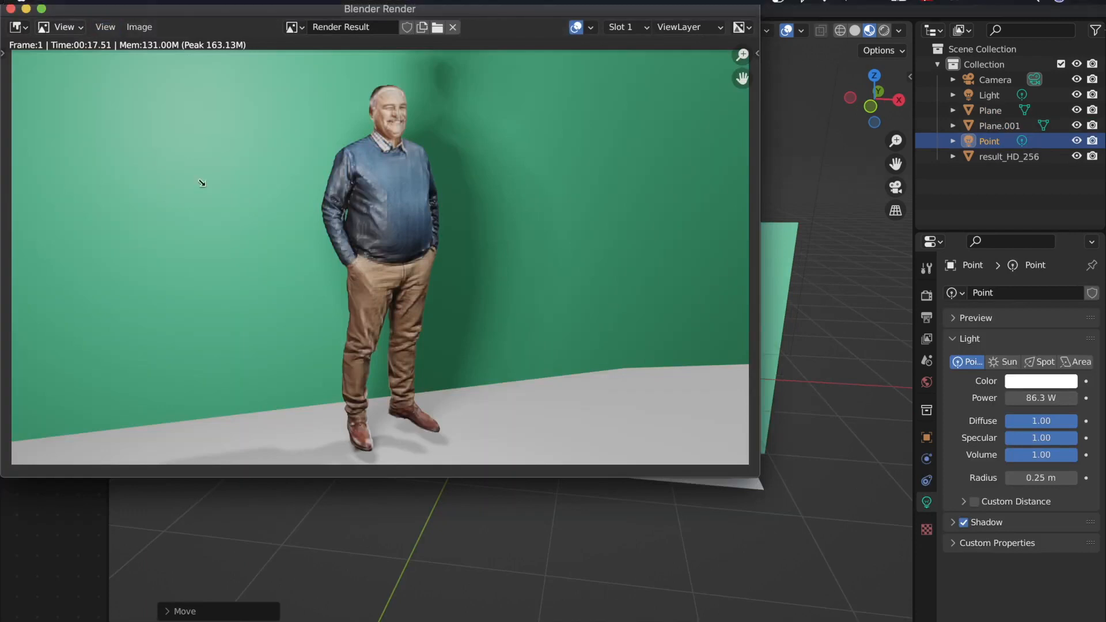
Examine the rendered image of the man in front of the green backdrop
scroll(427, 379, "down", 4)
scroll(426, 377, "down", 1)
scroll(427, 378, "up", 2)
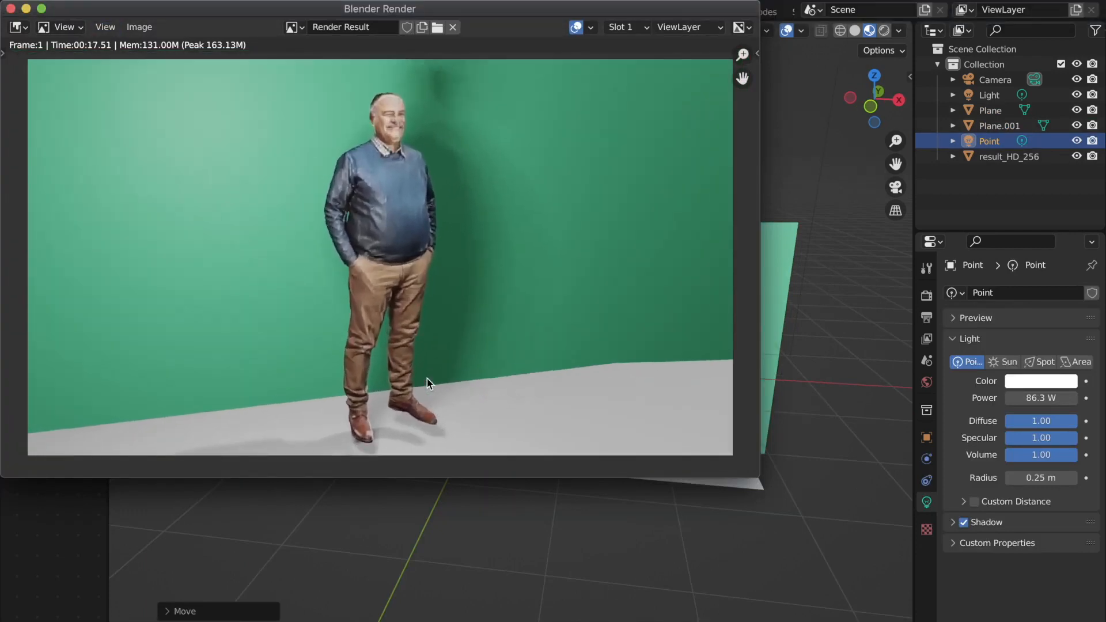
scroll(427, 378, "down", 1)
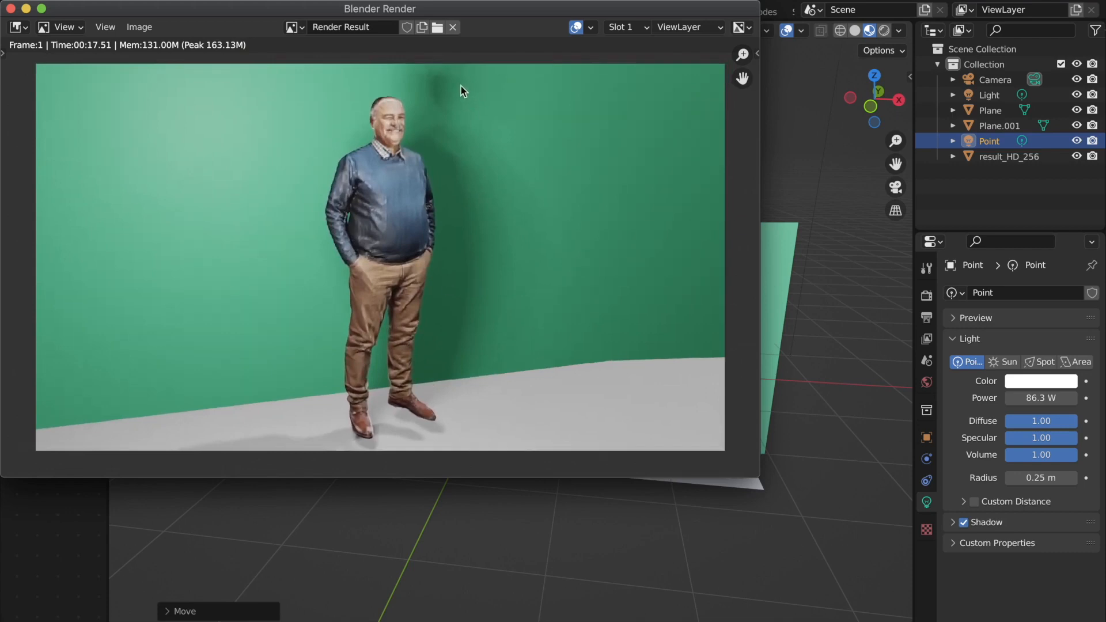
scroll(486, 191, "down", 1)
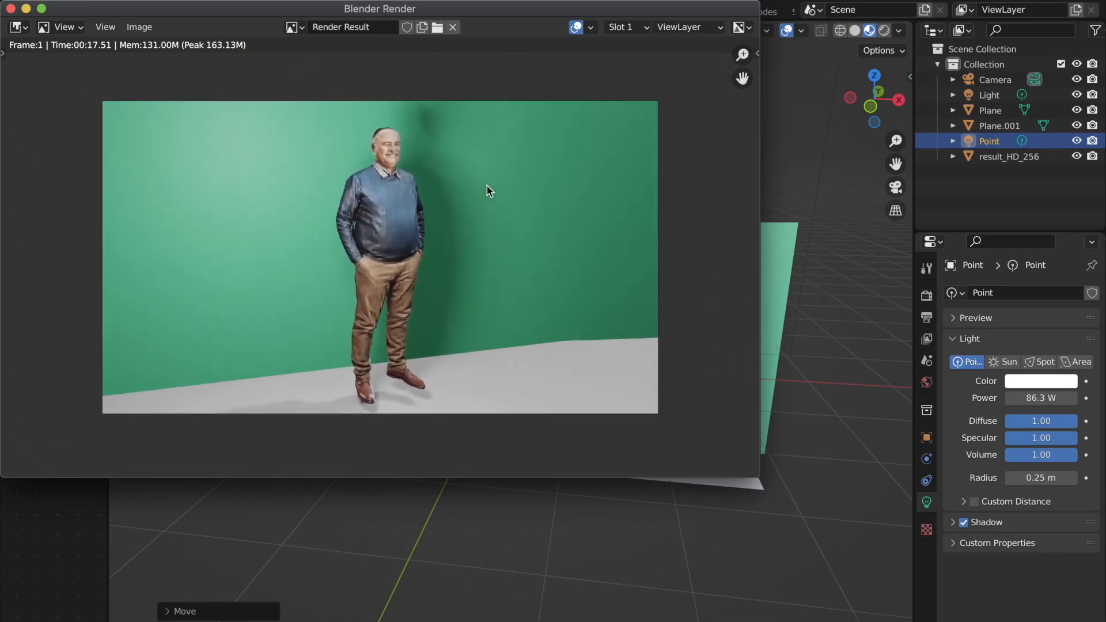
scroll(315, 149, "down", 1)
scroll(316, 149, "up", 1)
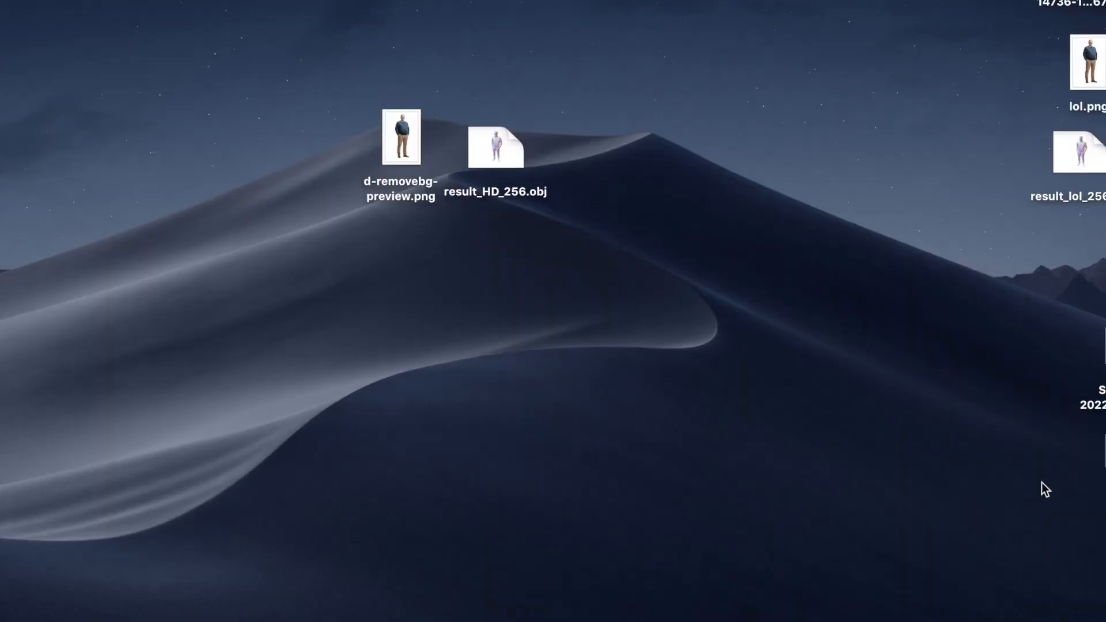
Reposition the rendered image man.png on the desktop and clear the selection
left_click(486, 324)
left_click_drag(485, 324, 517, 351)
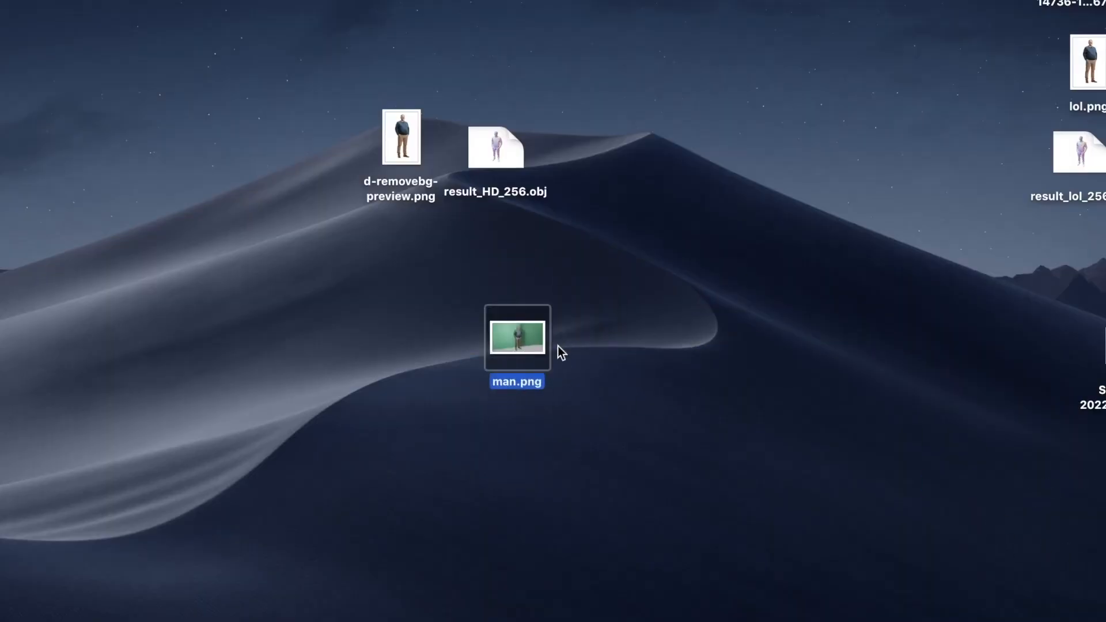
left_click_drag(636, 304, 370, 438)
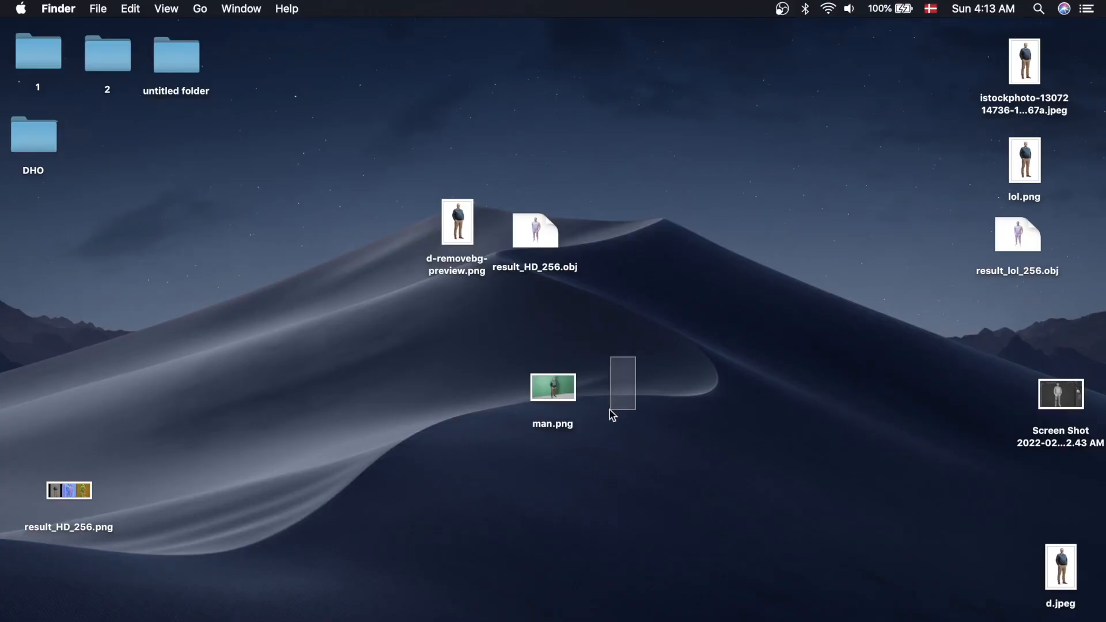
left_click_drag(609, 409, 610, 409)
Switch to the Chrome browser, search Google for opensea and open the OpenSea marketplace site
key("ctrl+Right")
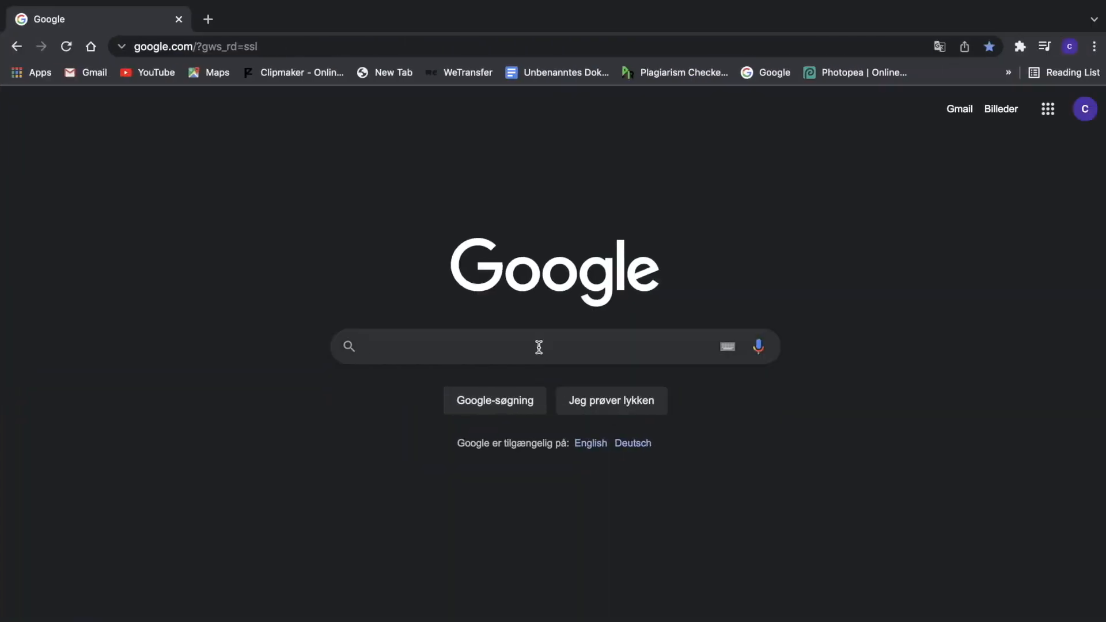
type("opensea")
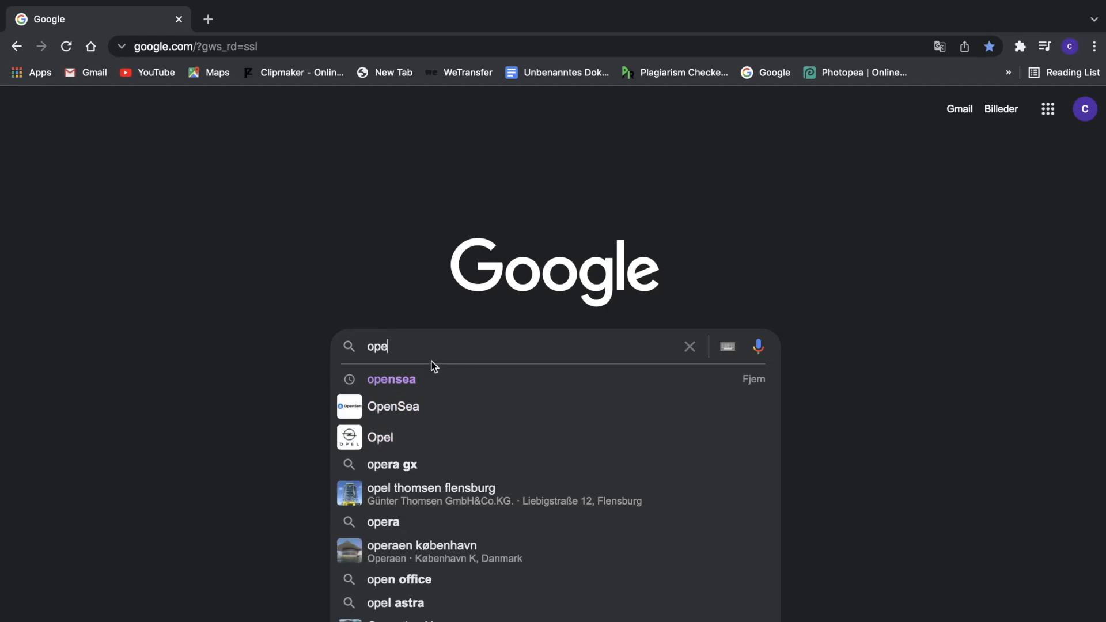
left_click(427, 372)
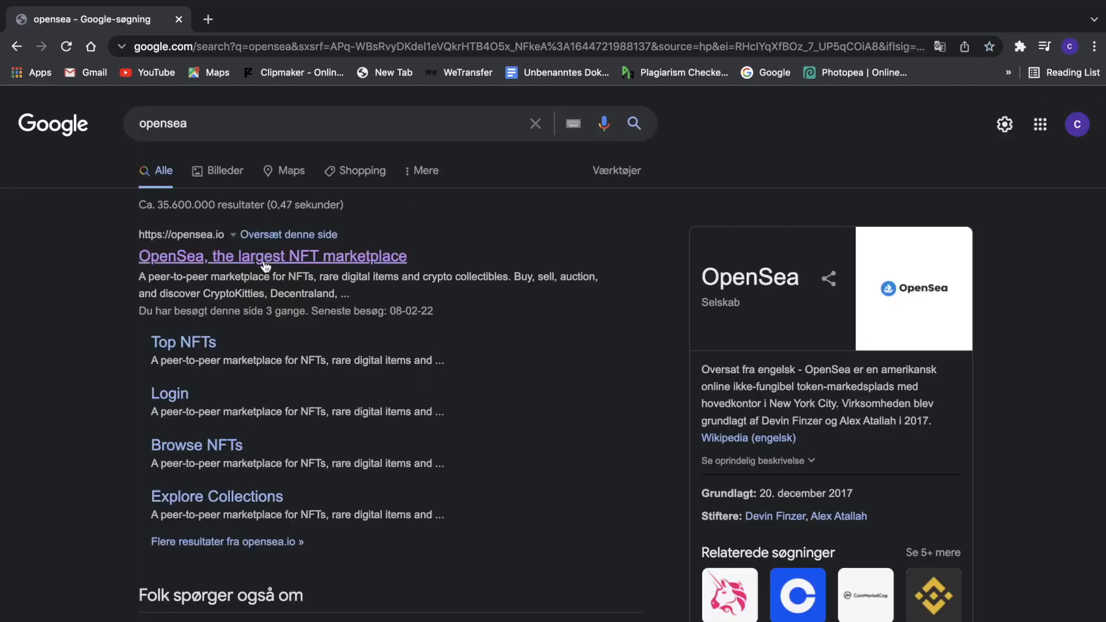
left_click(265, 259)
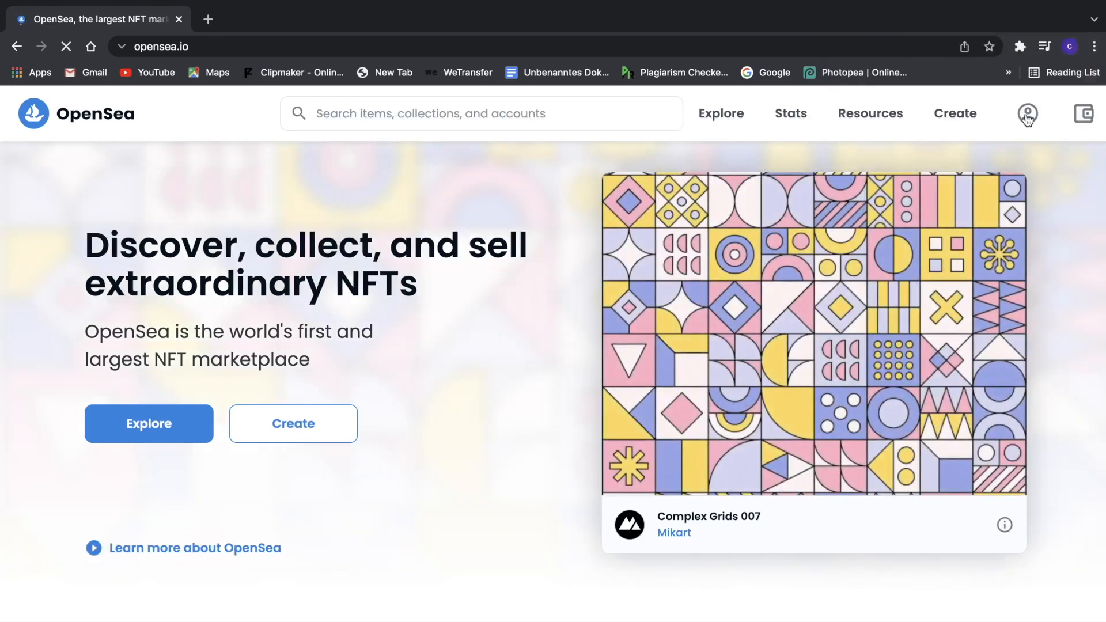
Log in to OpenSea with the MetaMask wallet and reach the form for creating a new item
left_click(1025, 115)
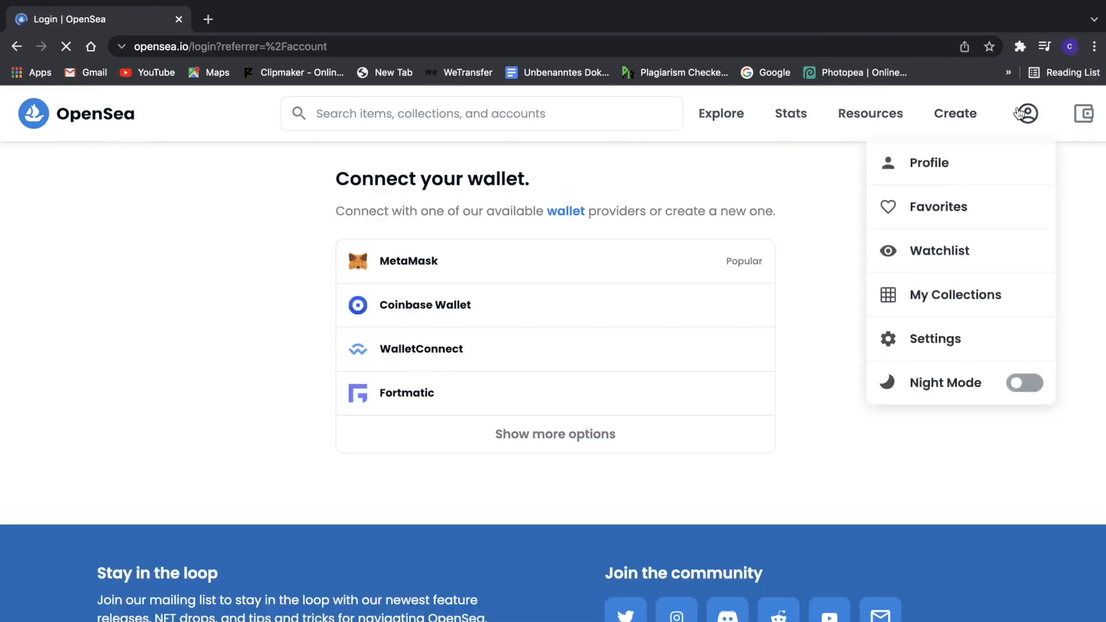
left_click(612, 251)
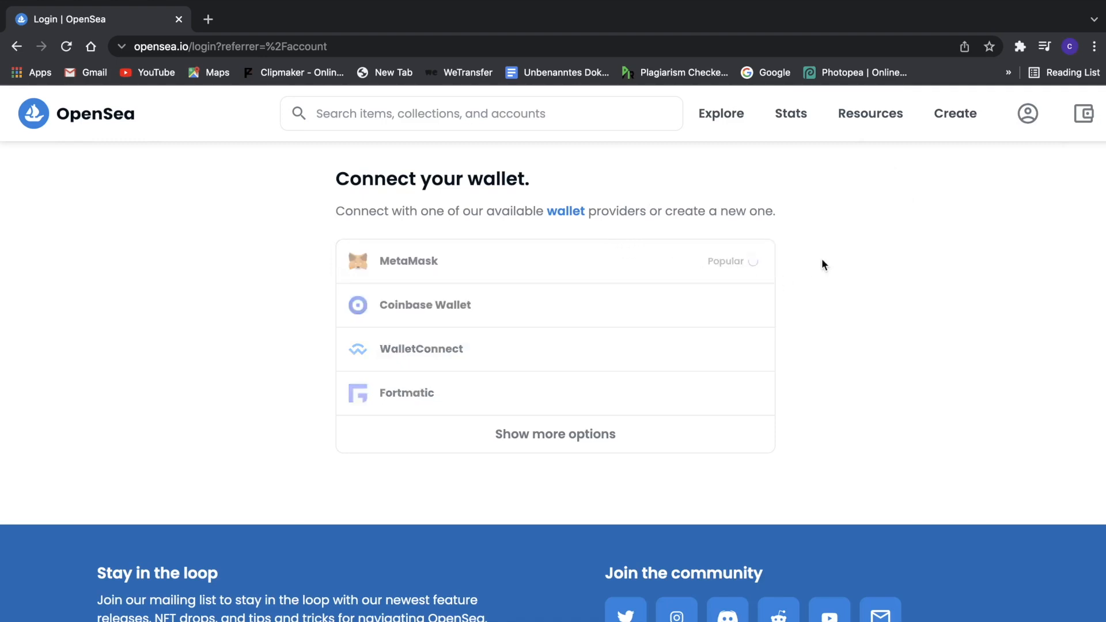
left_click(900, 473)
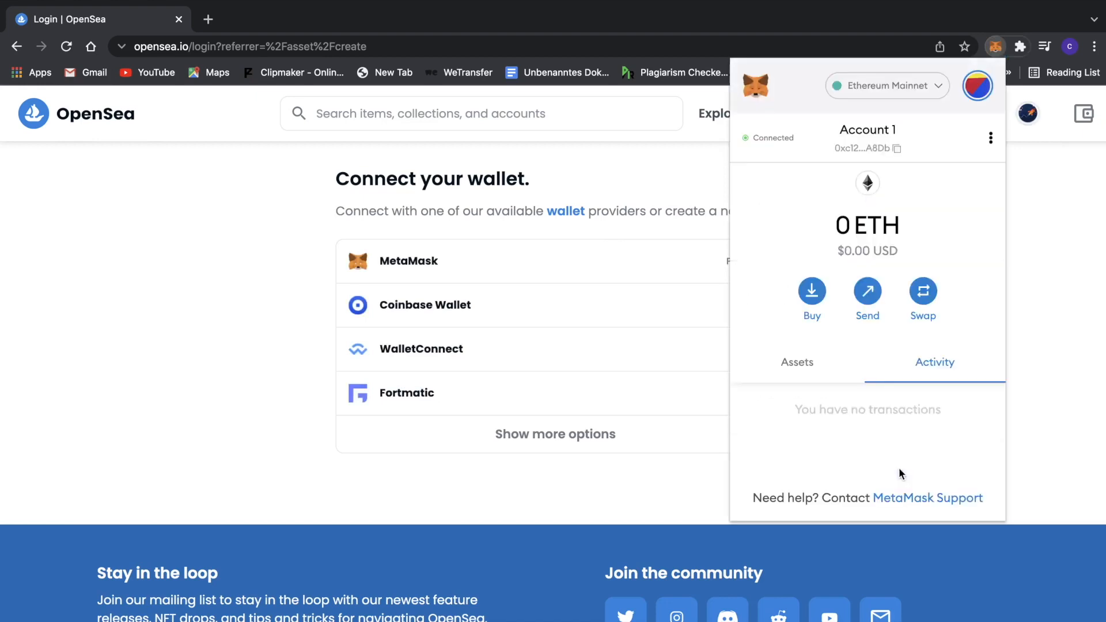
left_click(636, 360)
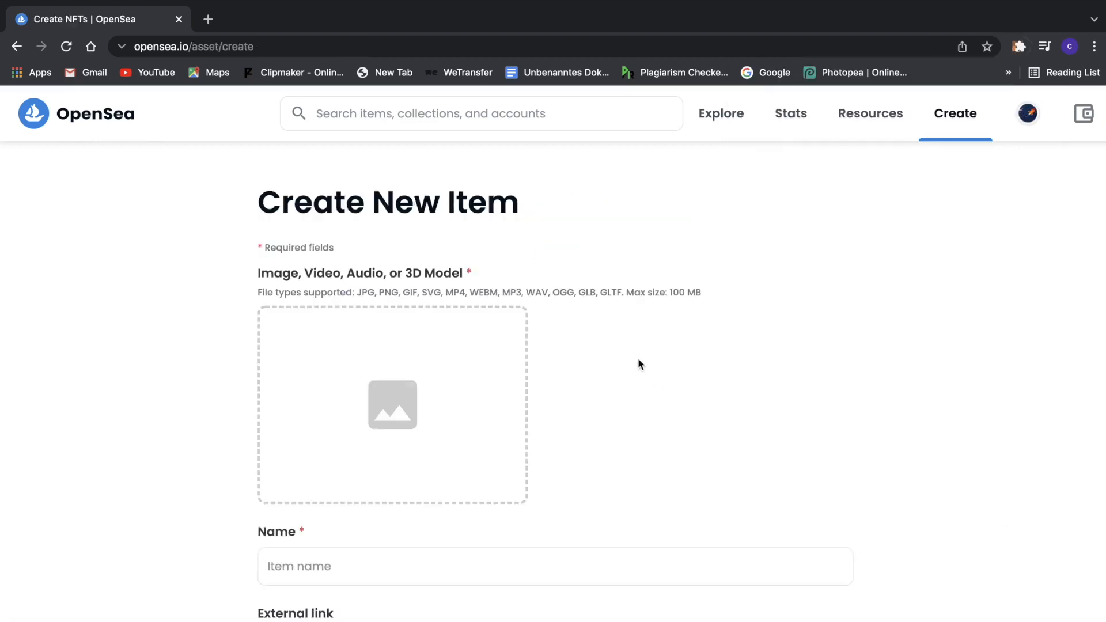
Upload man.png from the desktop as the new item's media file
scroll(562, 389, "down", 1)
scroll(562, 389, "up", 2)
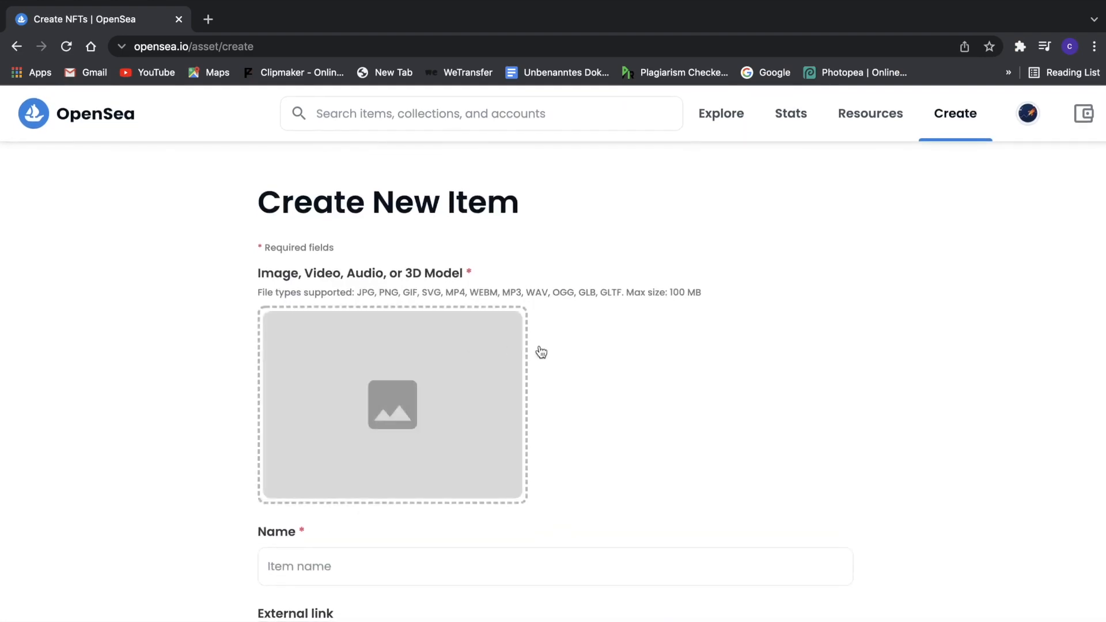
left_click(444, 388)
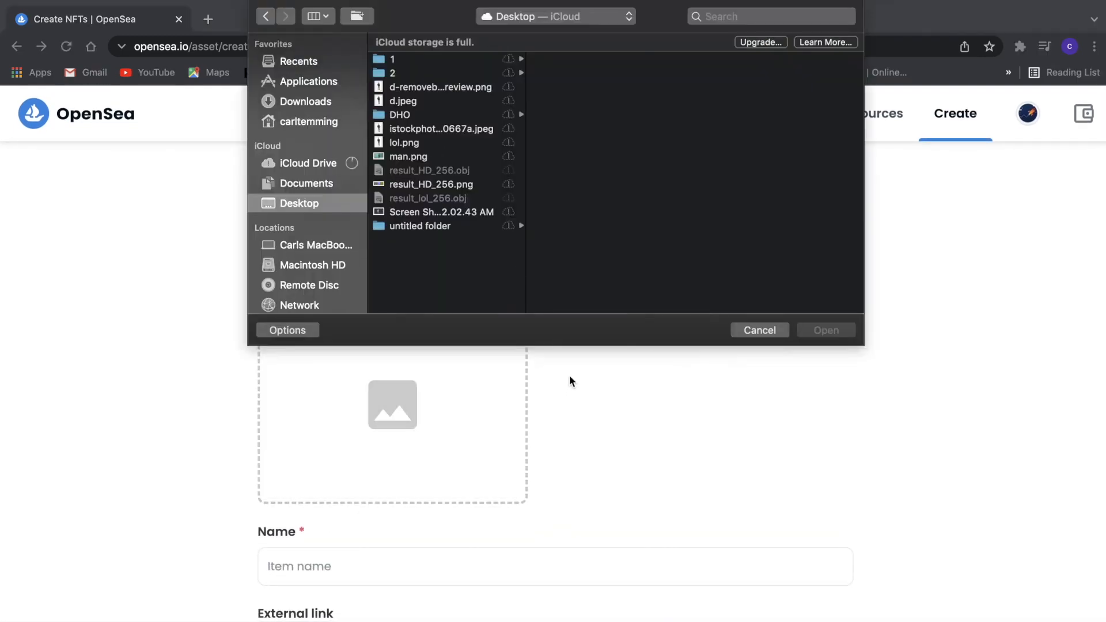
left_click(423, 157)
left_click(826, 330)
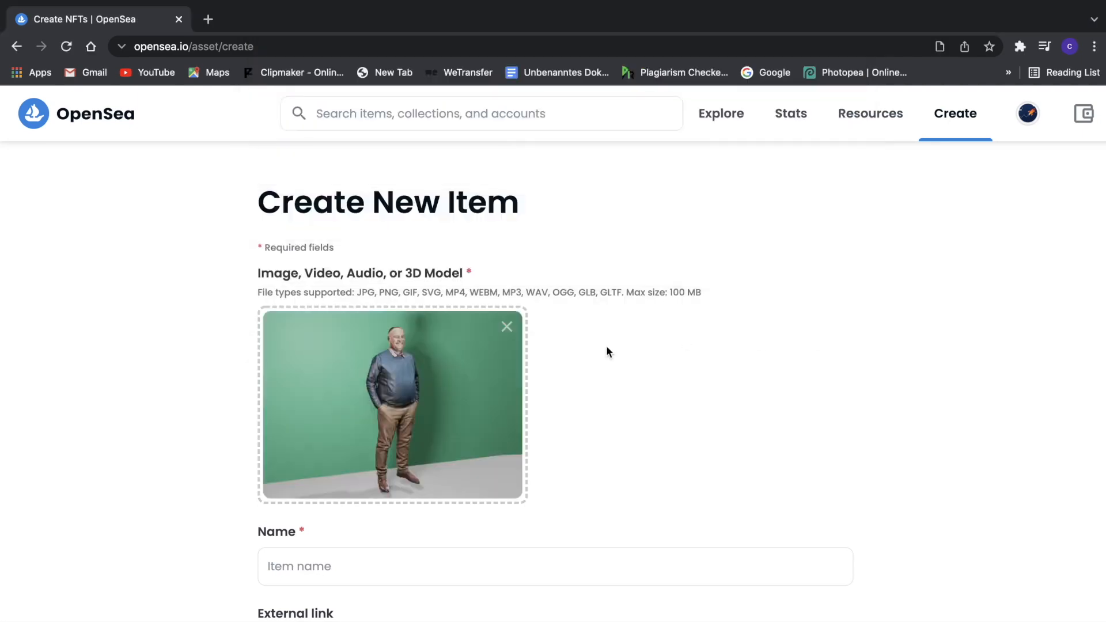
Name the item Weird man and enter sdd as its description, leaving the external link empty
scroll(606, 351, "down", 3)
left_click(324, 467)
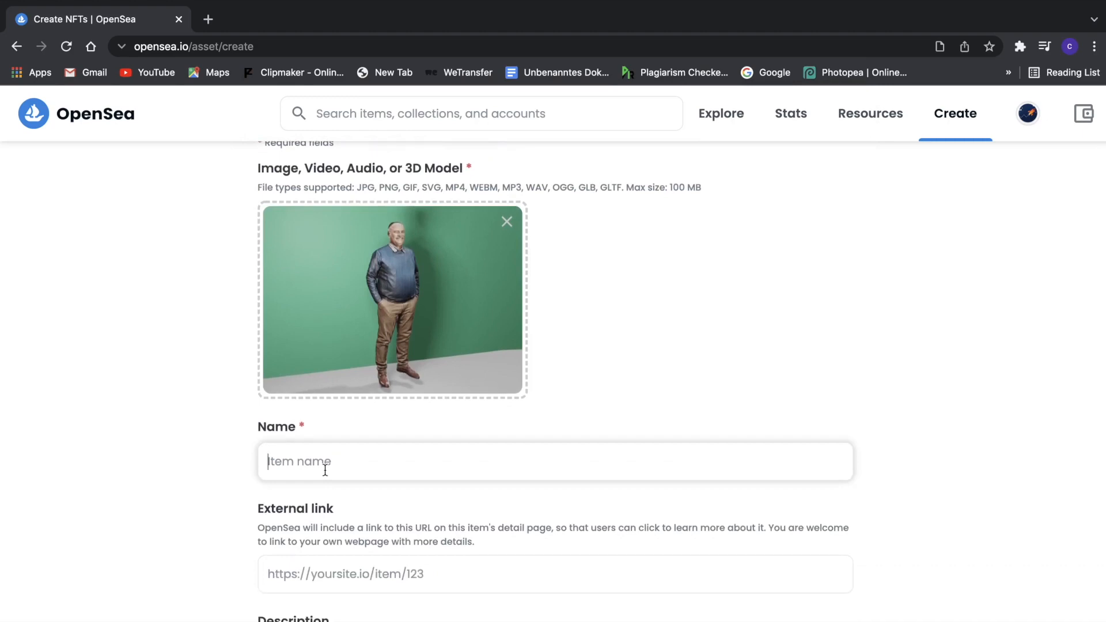
type("Weird man")
left_click(370, 579)
scroll(371, 582, "down", 2)
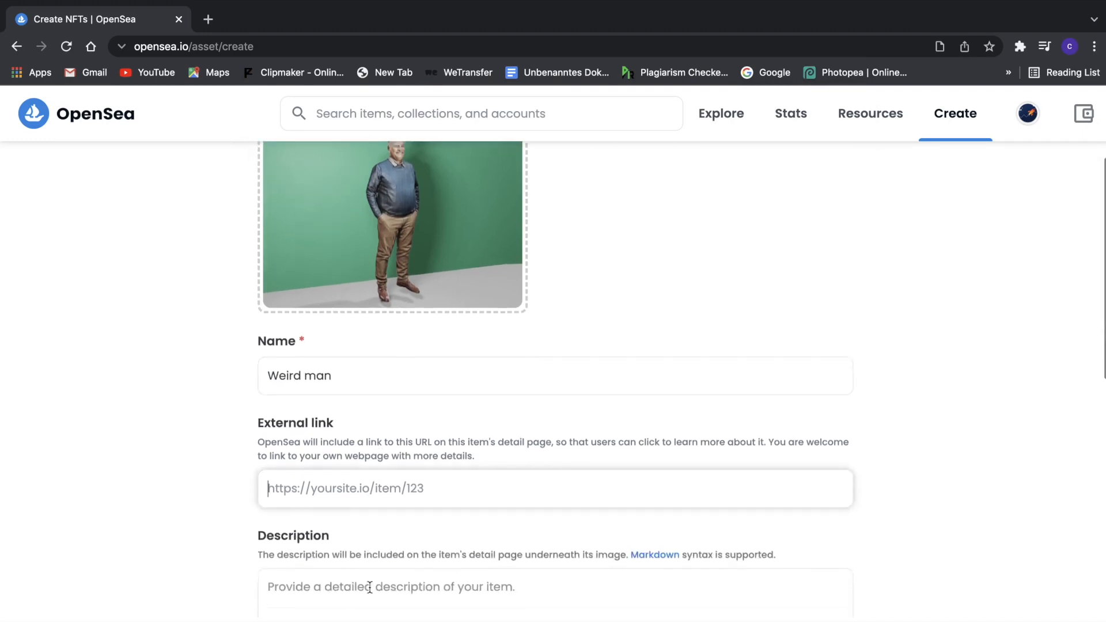
scroll(371, 587, "down", 2)
left_click(378, 504)
type("sdd")
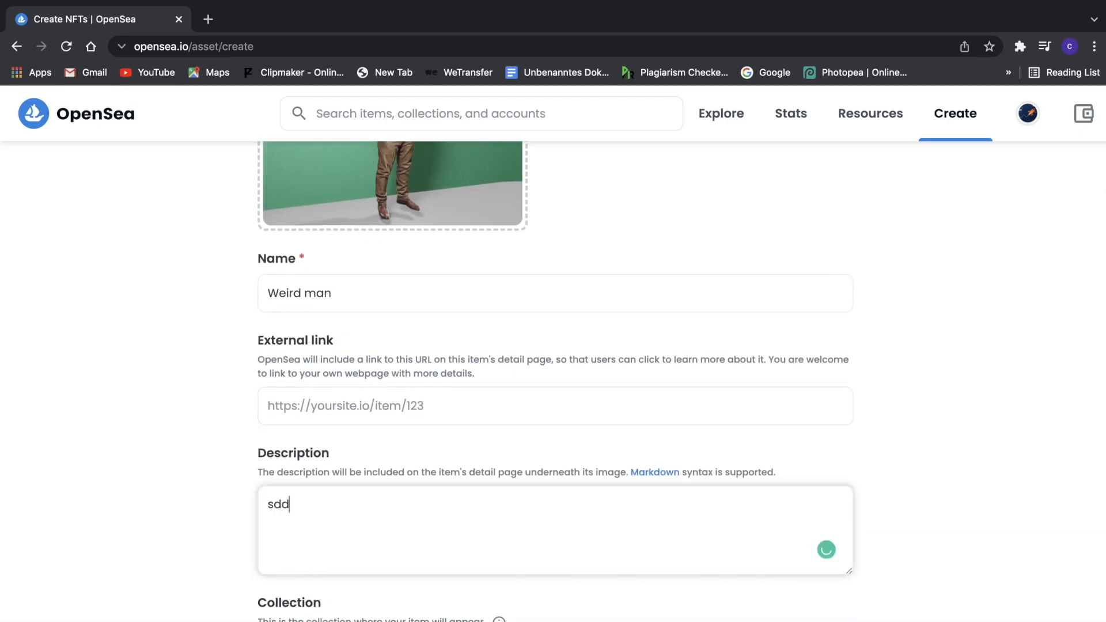
Check the collections available for the item and close the list without choosing one
scroll(370, 551, "down", 4)
left_click(377, 425)
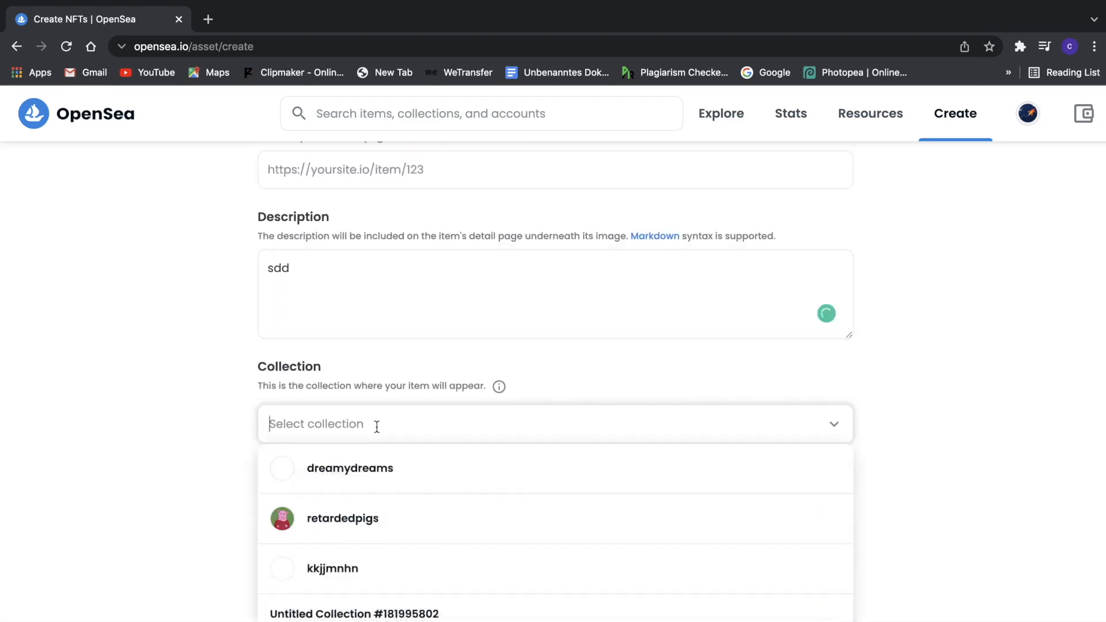
scroll(694, 306, "down", 2)
left_click(947, 254)
Set the item's blockchain to Polygon
scroll(948, 254, "down", 4)
scroll(948, 254, "down", 3)
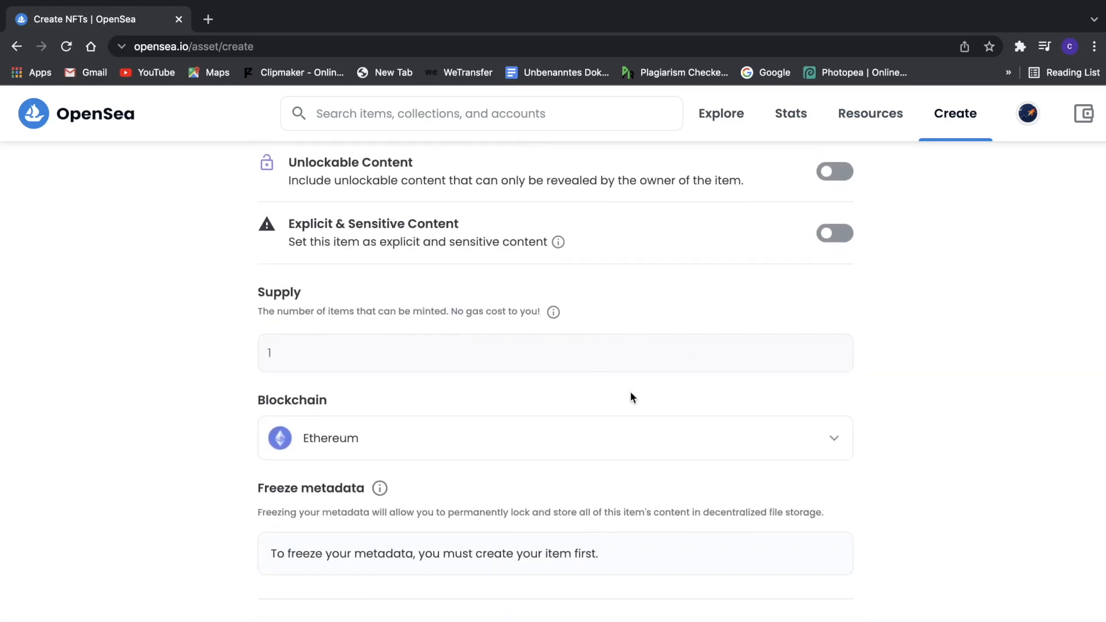
left_click(748, 436)
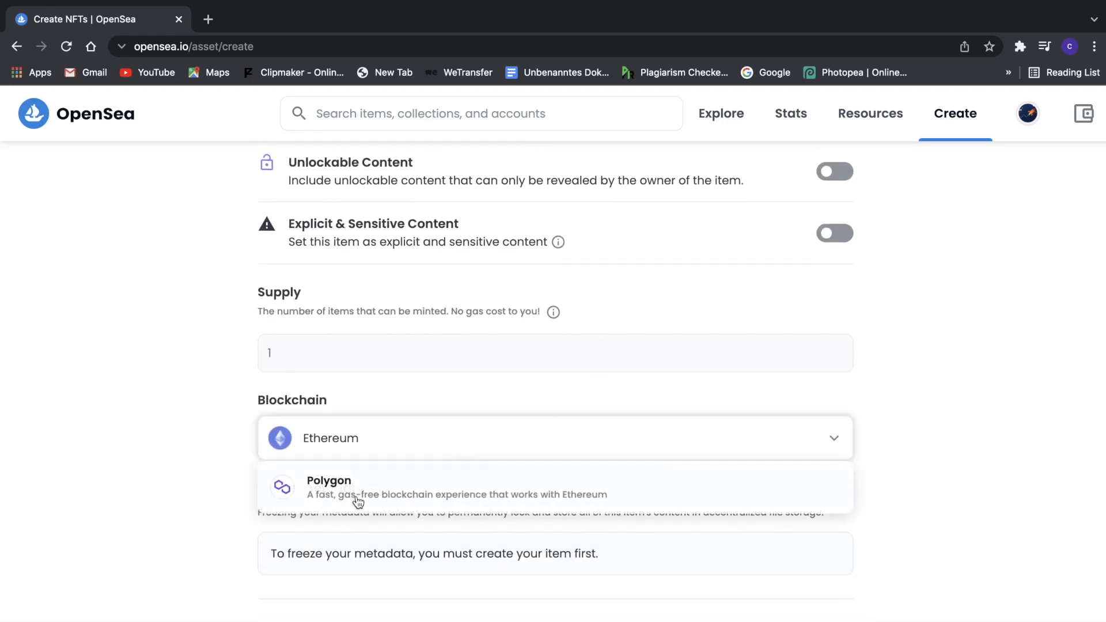
left_click(316, 492)
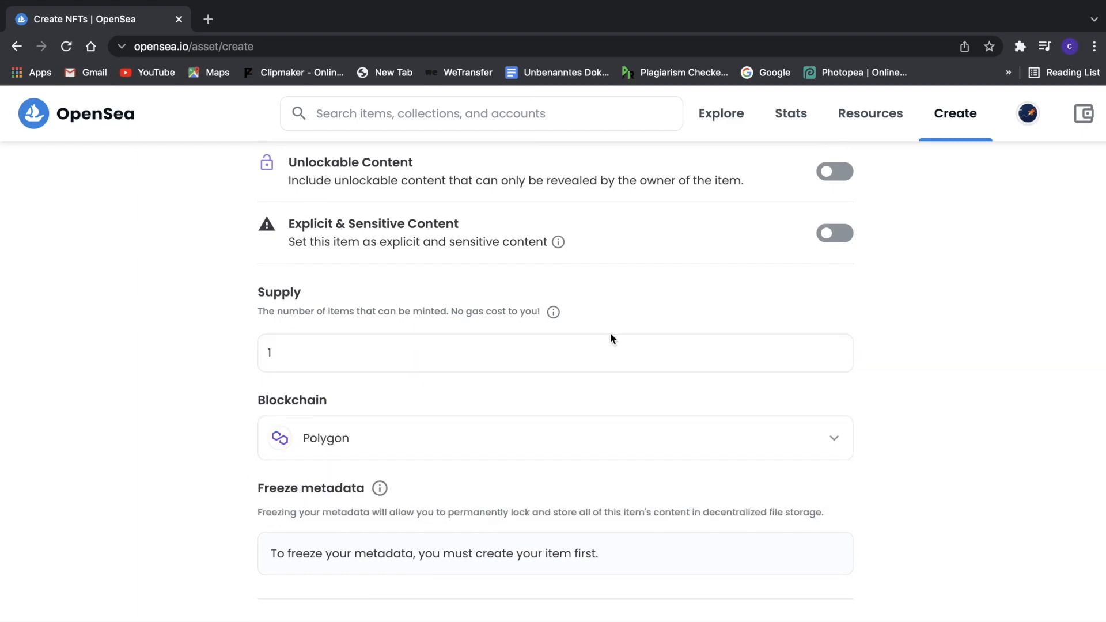
Review the completed form from start to end, create the Weird man item and dismiss the share dialog
scroll(610, 333, "up", 15)
scroll(610, 333, "down", 4)
scroll(610, 333, "up", 5)
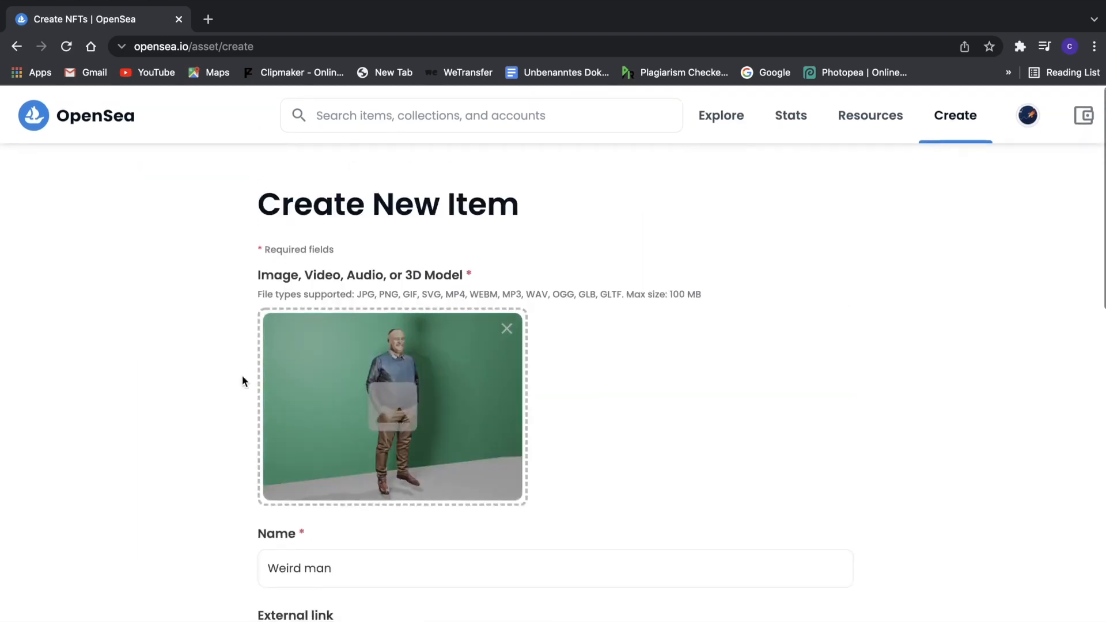
scroll(871, 515, "down", 1)
scroll(871, 518, "down", 20)
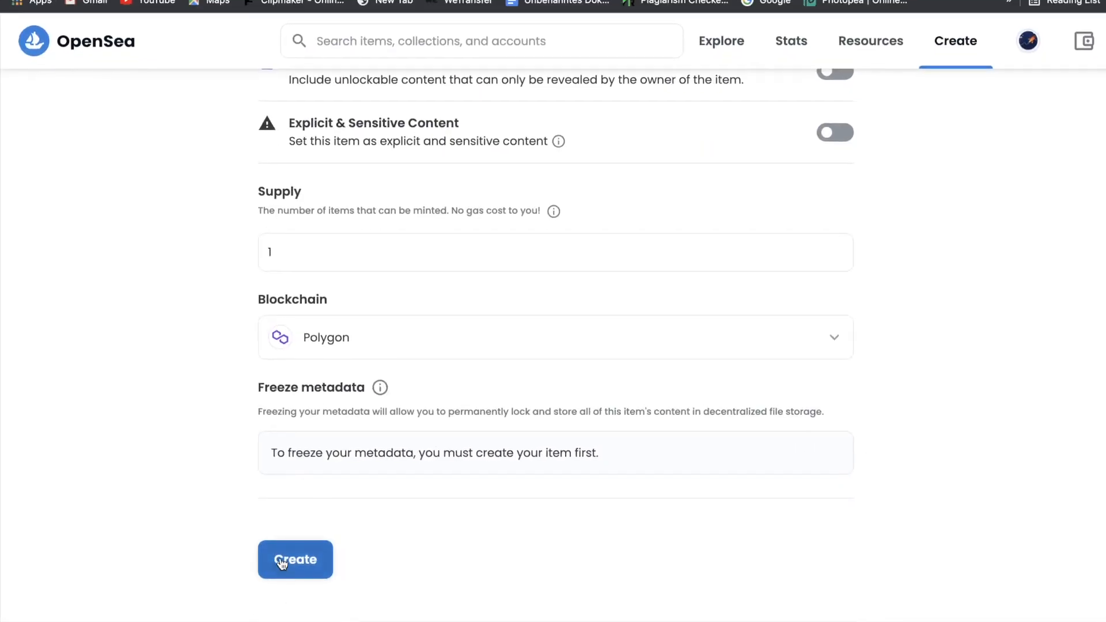
left_click(282, 566)
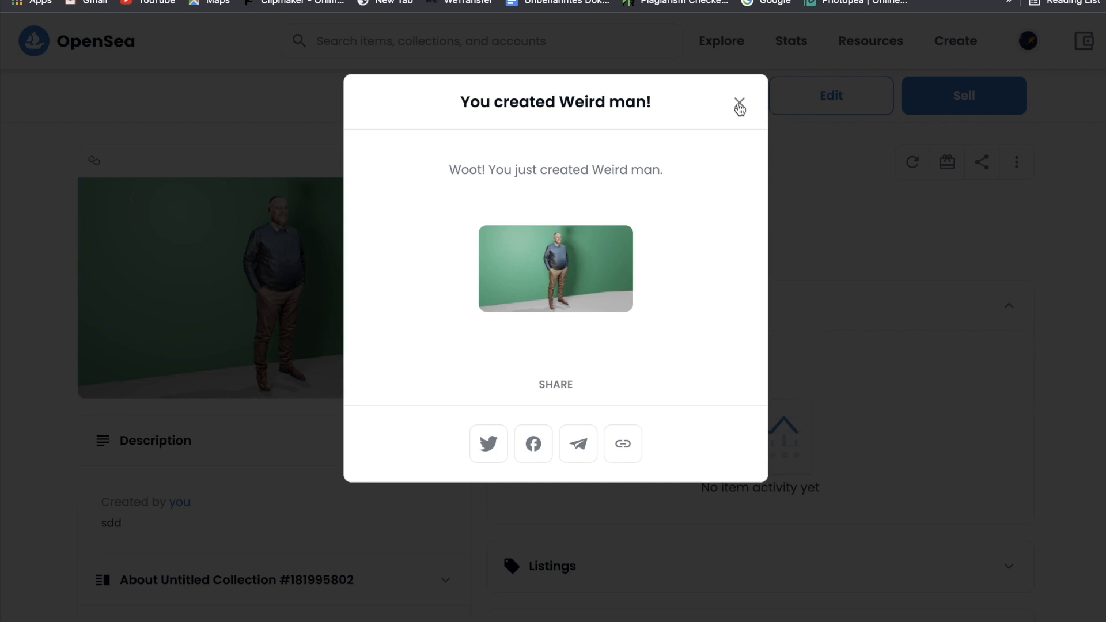
left_click(739, 106)
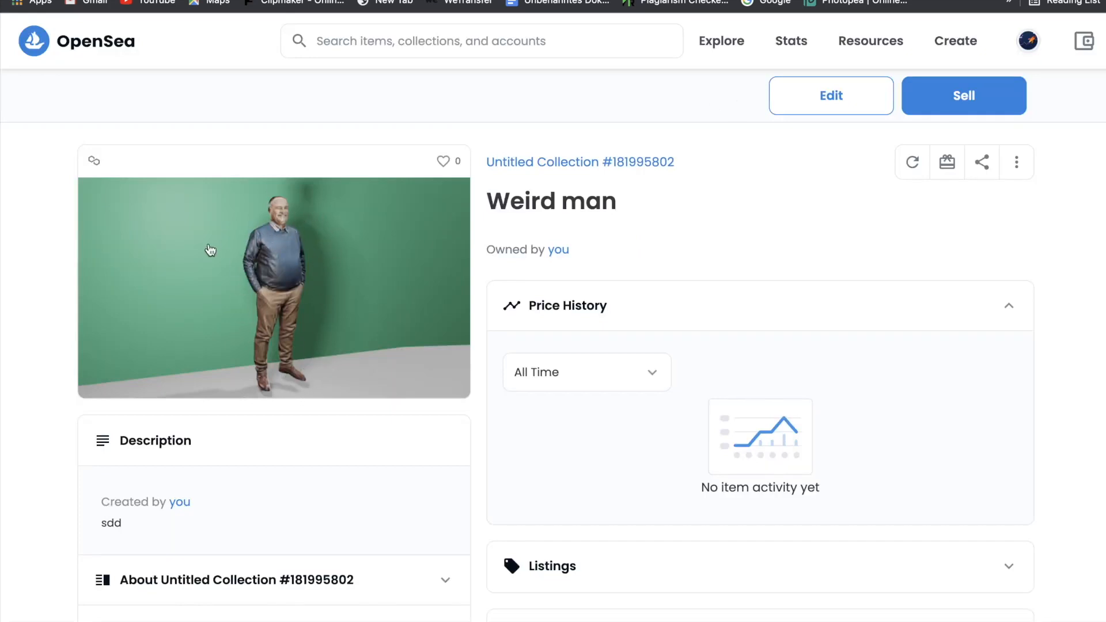
Look through the Weird man item page and open its form for listing it for sale
scroll(364, 345, "down", 3)
scroll(365, 344, "down", 4)
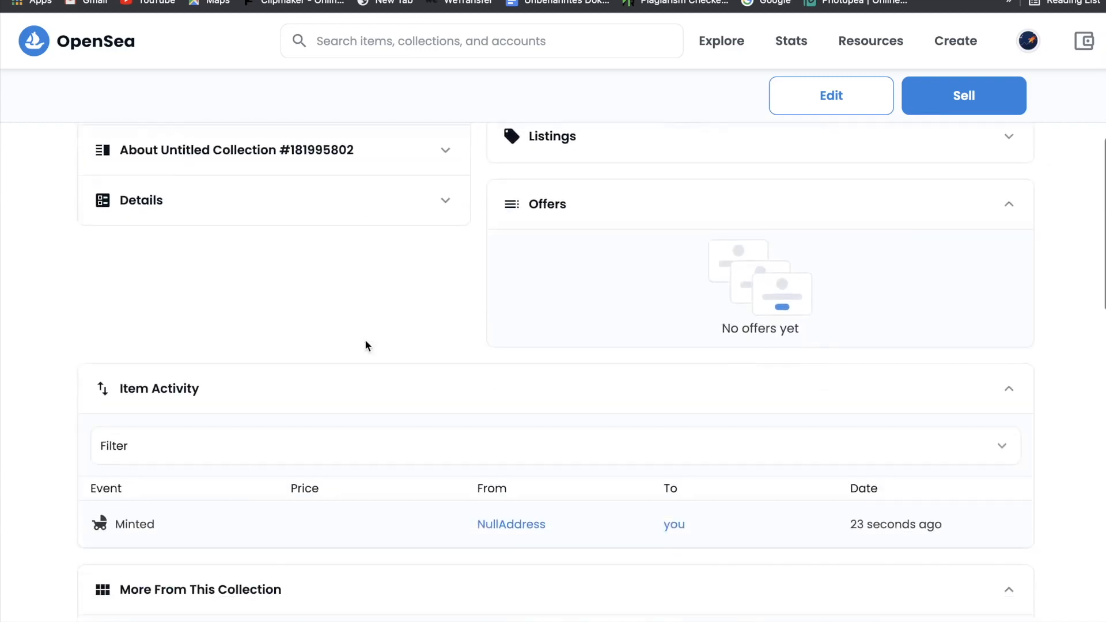
scroll(365, 346, "up", 8)
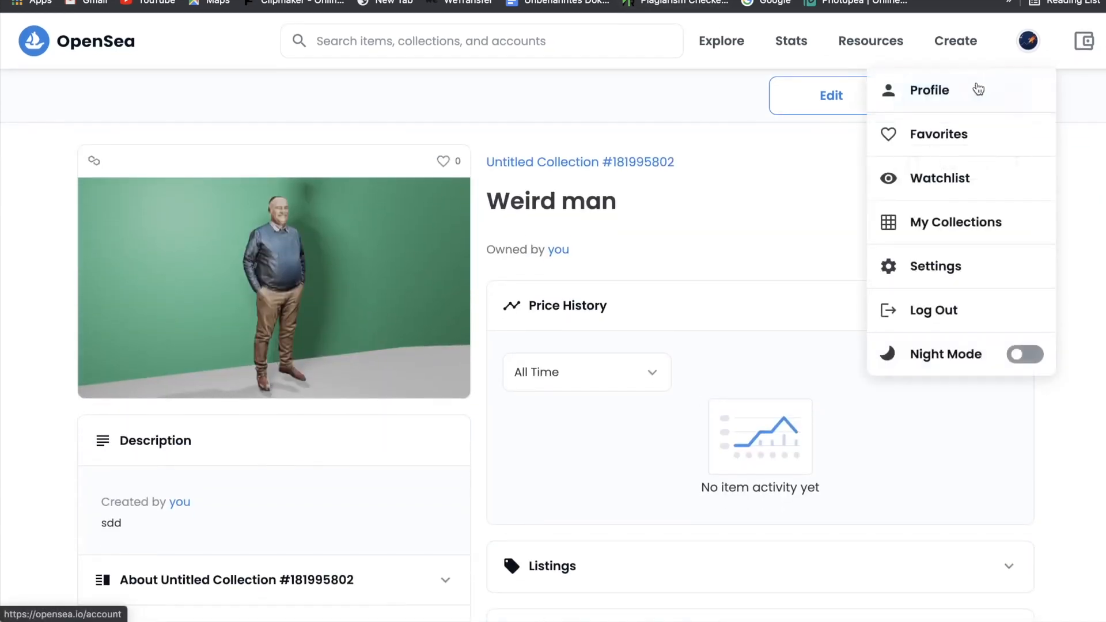
left_click(985, 102)
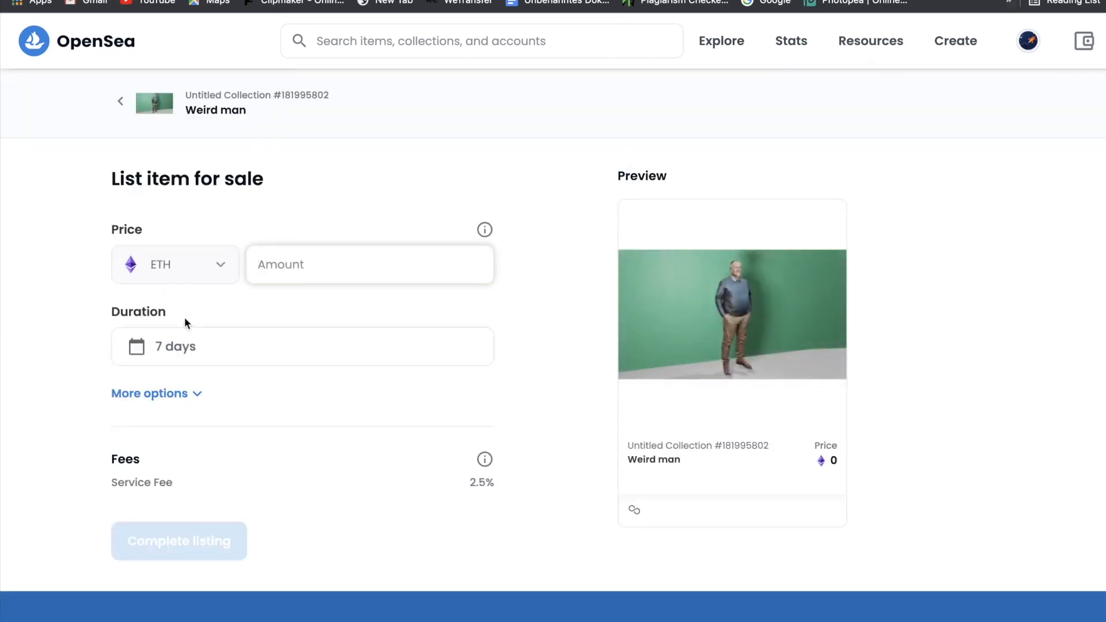
Look over the sale listing form's price, duration and fee sections, and bring up the account options
scroll(284, 375, "down", 3)
scroll(284, 374, "up", 4)
mouse_move(1002, 74)
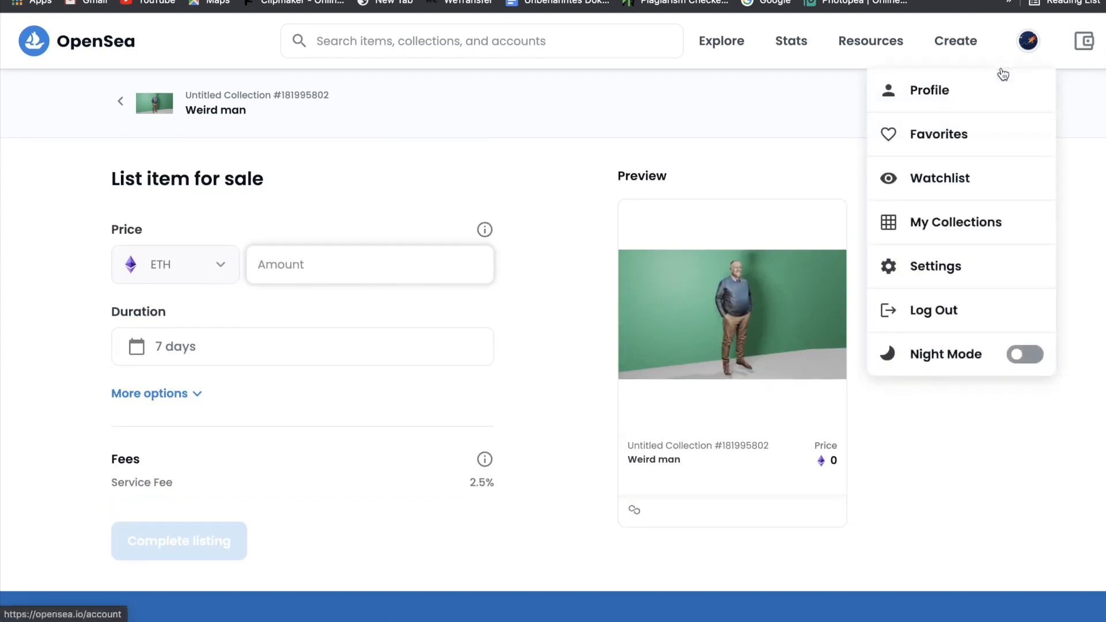